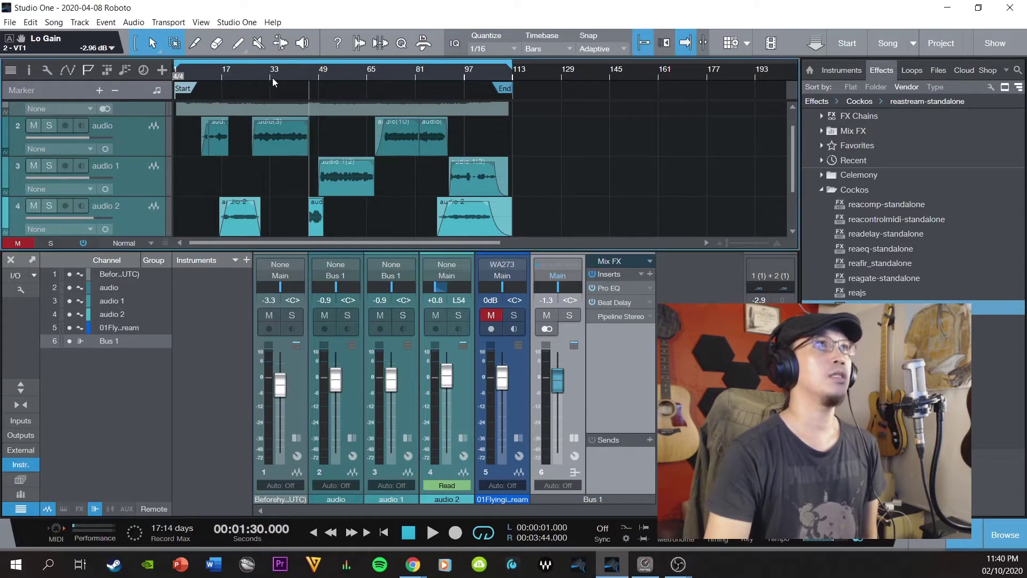
Step: Play short passages of the song from around 1:10 to preview the mix, stopping playback at the end
{"action": "key", "text": "space"}
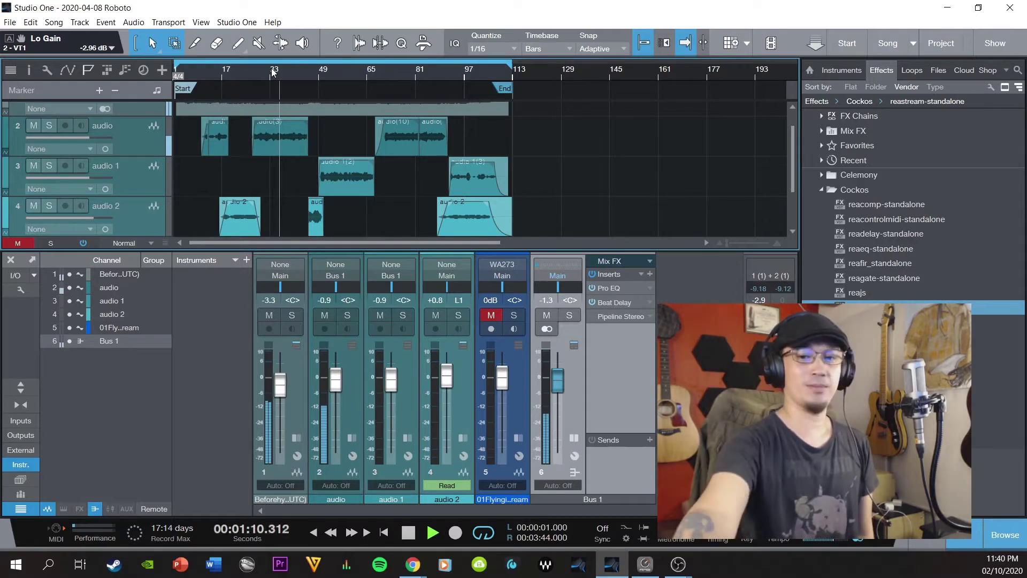
{"action": "key", "text": "space"}
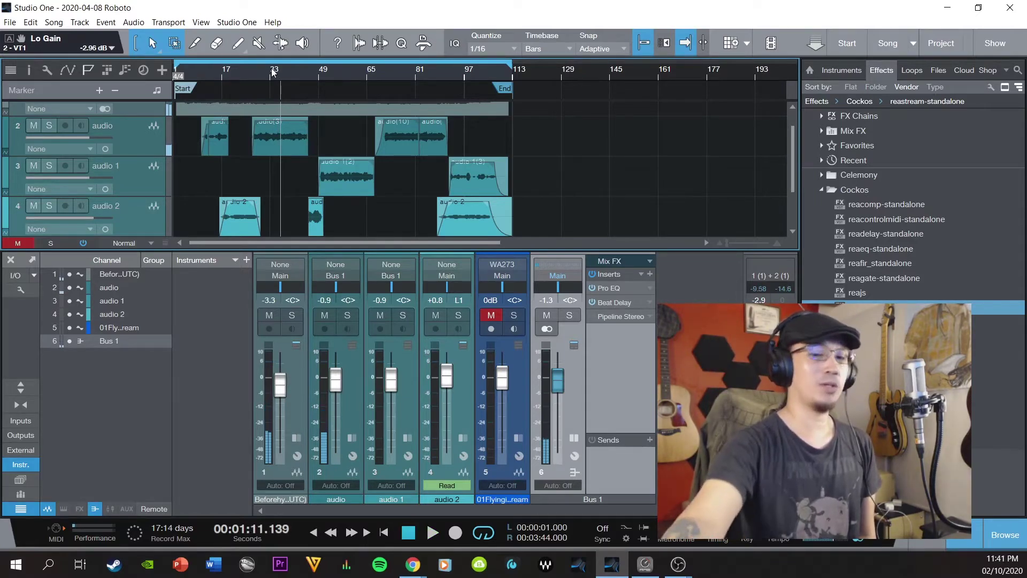
{"action": "key", "text": "space"}
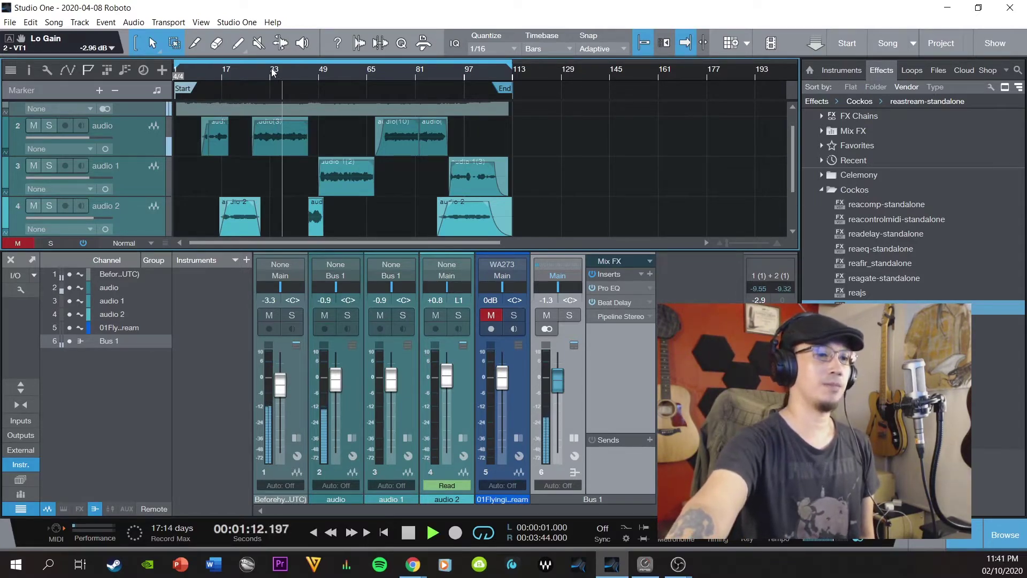
{"action": "key", "text": "space"}
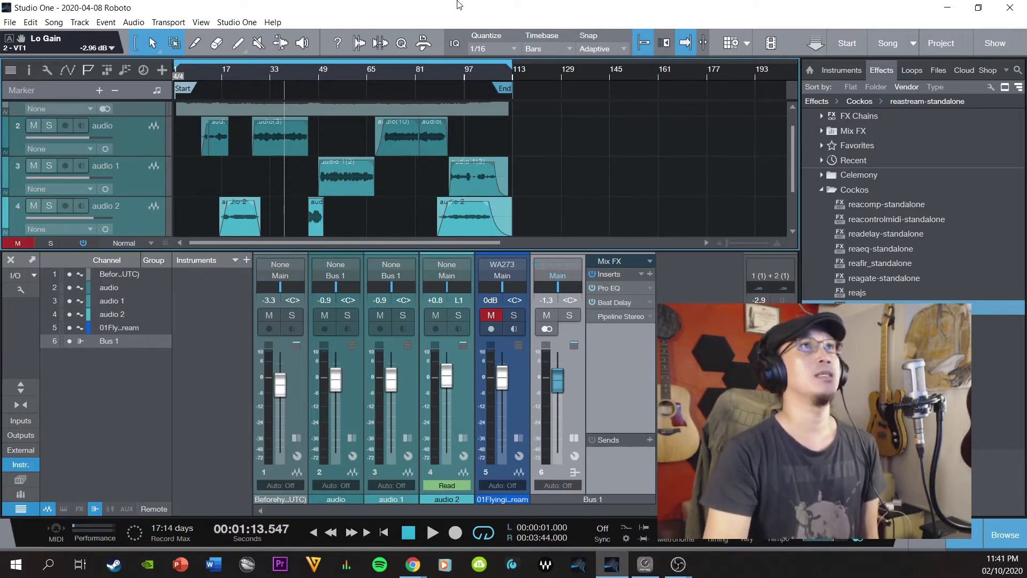
Step: Switch to Chrome, close the "reaplugs vst" Google search page and bring up the REAPER ReaPlugs page
{"action": "left_click", "coordinate": [946, 8]}
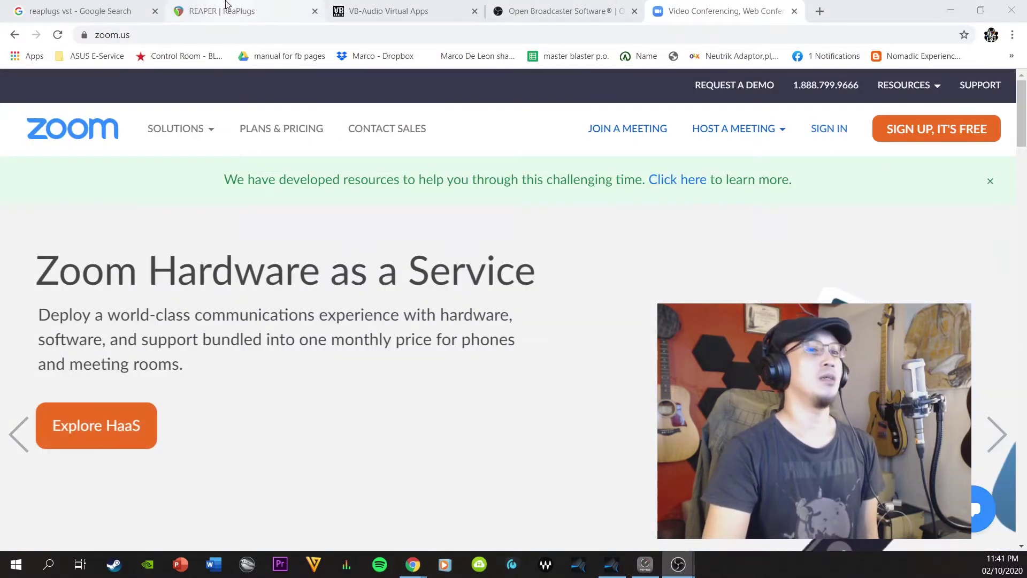
{"action": "left_click", "coordinate": [230, 10]}
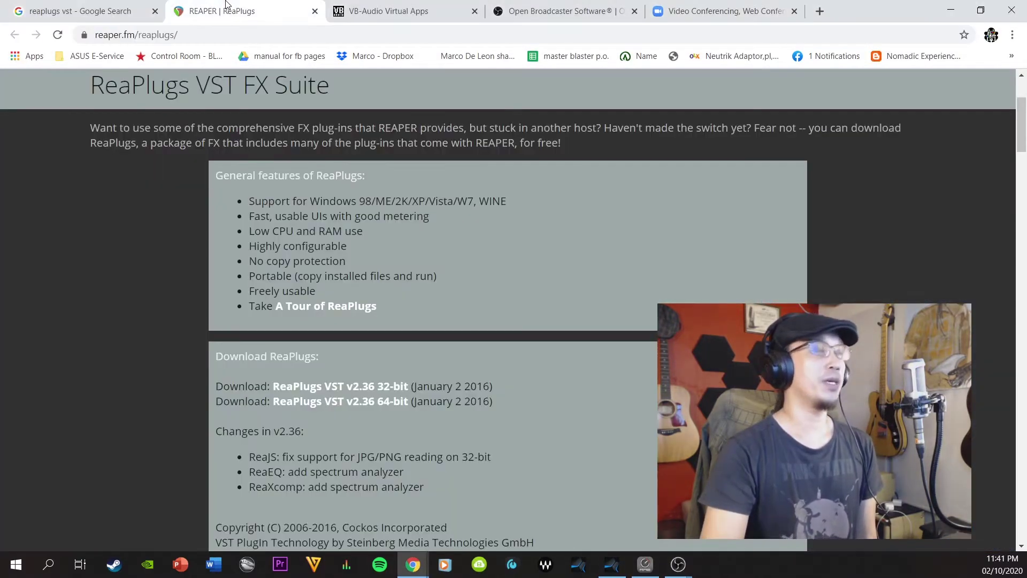
{"action": "left_click", "coordinate": [67, 5]}
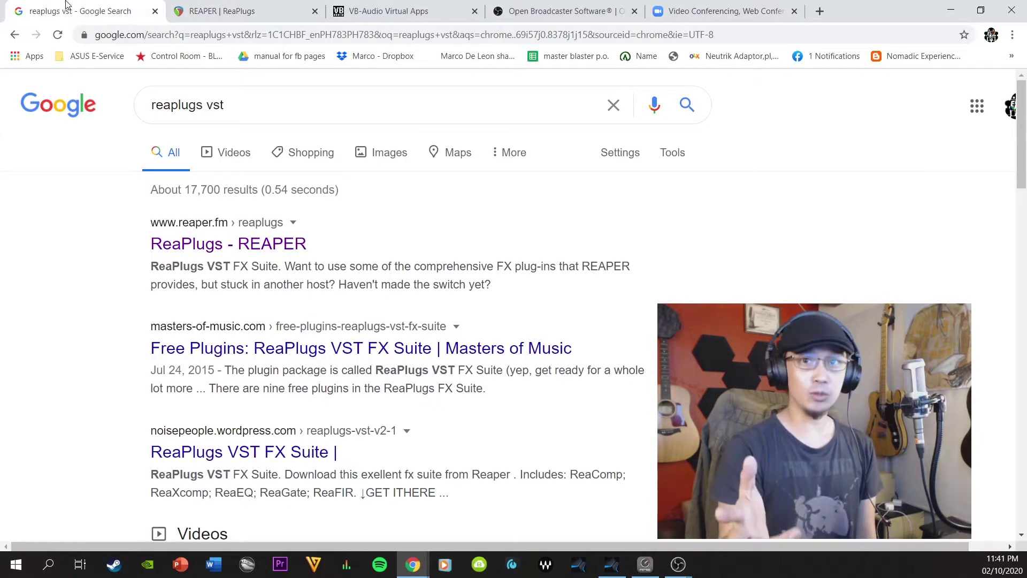
{"action": "left_click", "coordinate": [209, 11]}
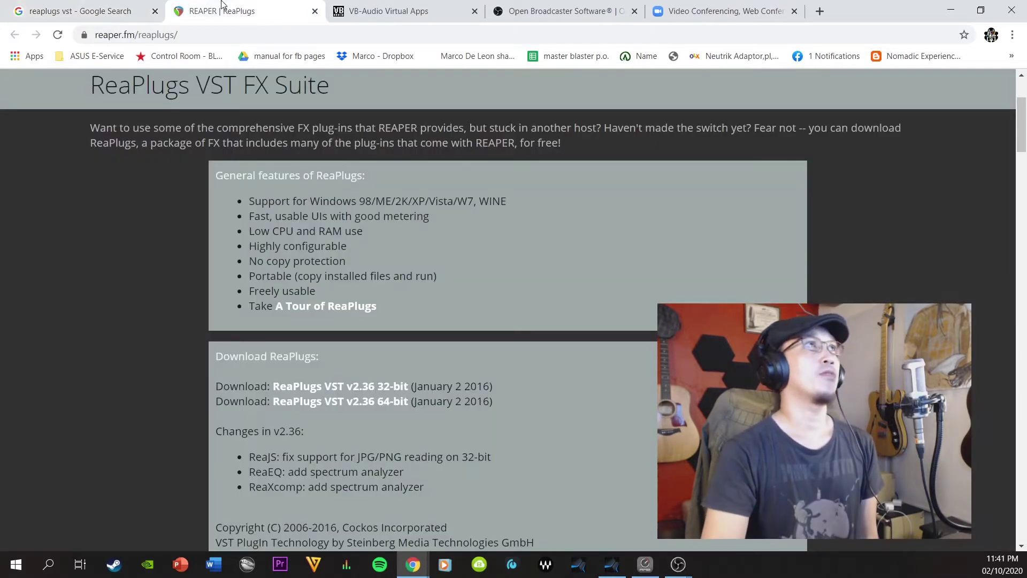
{"action": "left_click", "coordinate": [115, 11]}
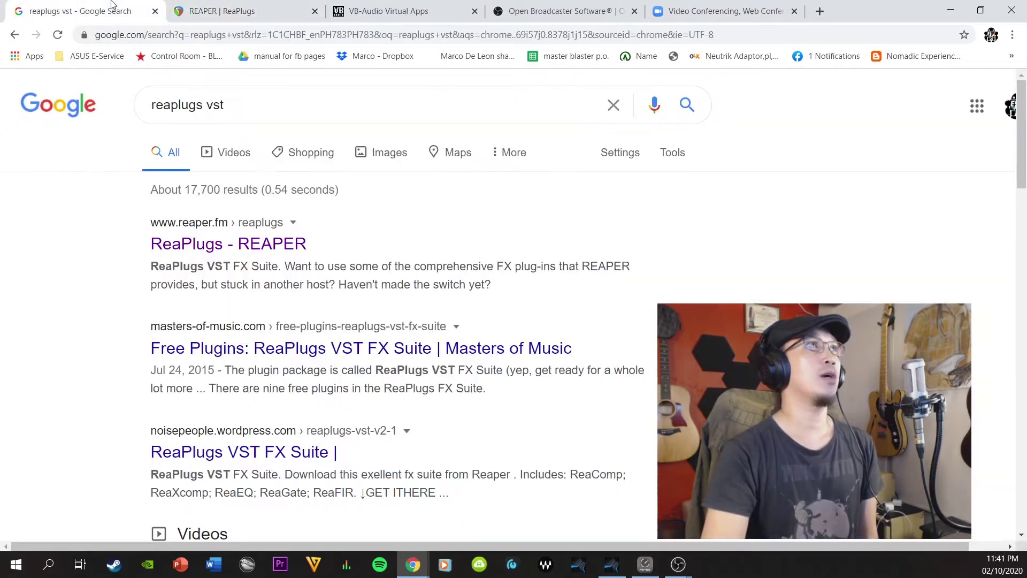
{"action": "left_click", "coordinate": [154, 11]}
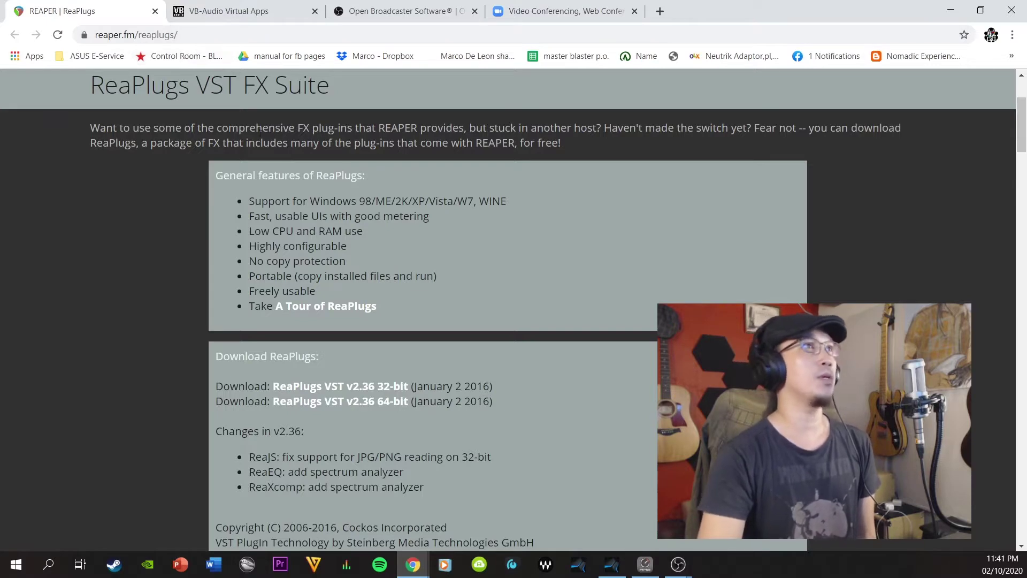
Step: Start downloading the ReaPlugs VST v2.36 64-bit installer from the ReaPlugs page
{"action": "scroll", "coordinate": [430, 282], "scroll_direction": "up", "scroll_amount": 4}
{"action": "scroll", "coordinate": [430, 282], "scroll_direction": "down", "scroll_amount": 5}
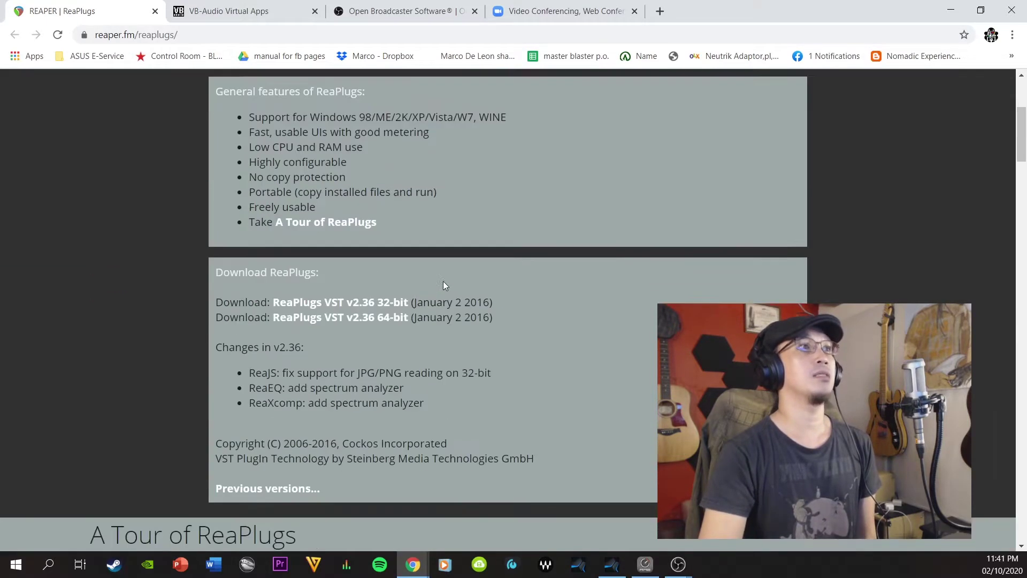
{"action": "scroll", "coordinate": [443, 285], "scroll_direction": "down", "scroll_amount": 2}
{"action": "scroll", "coordinate": [443, 285], "scroll_direction": "up", "scroll_amount": 3}
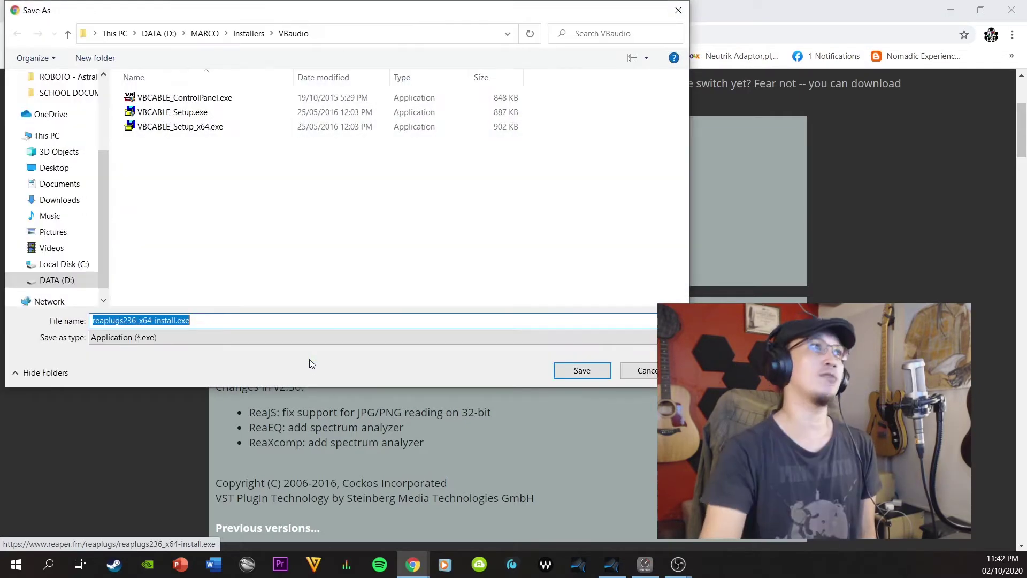
{"action": "left_click_drag", "start_coordinate": [293, 18], "coordinate": [461, 62]}
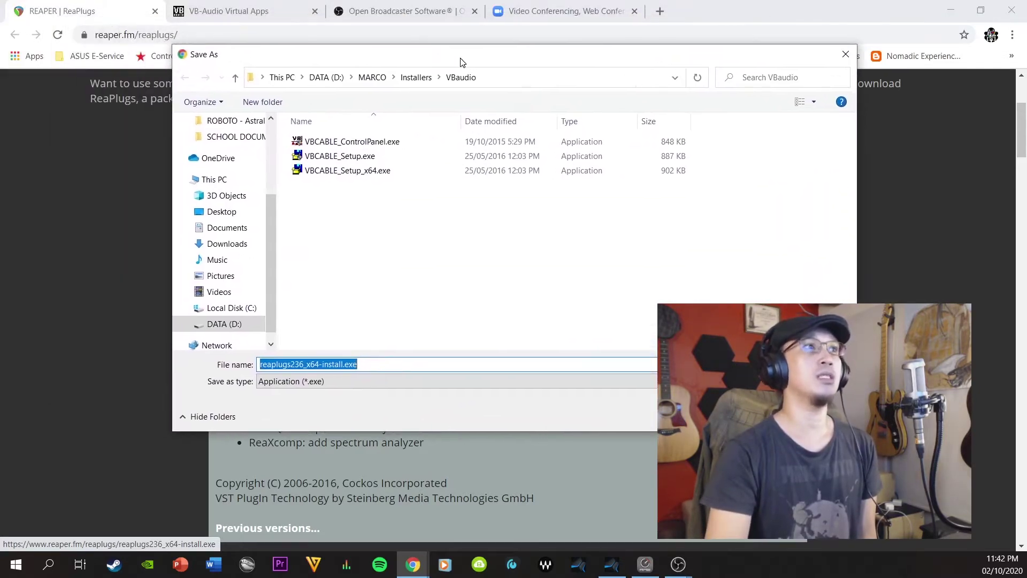
{"action": "key", "text": "Return"}
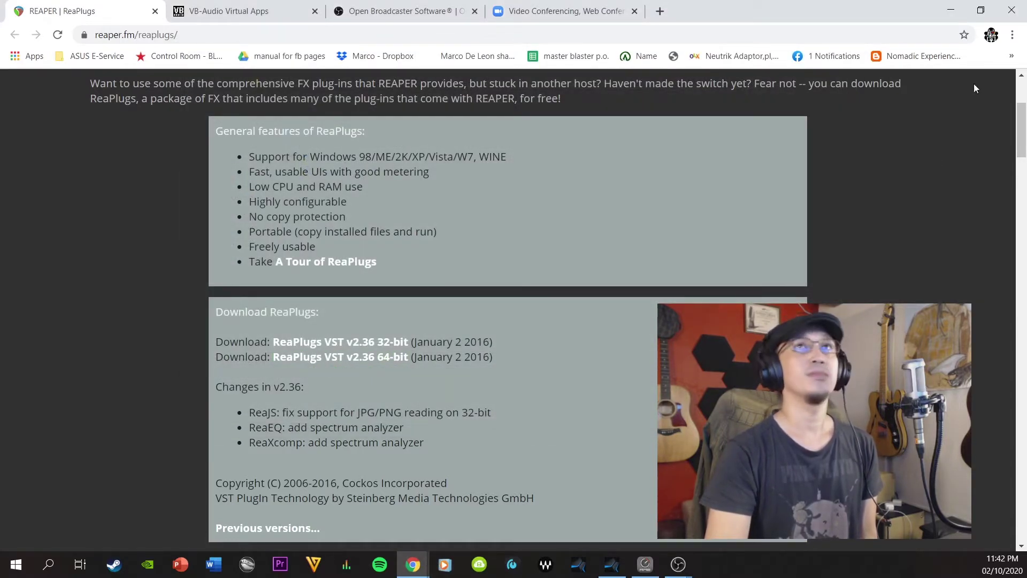
Step: Minimize the browser and open the REAPER folder inside Installers on the D: drive in File Explorer
{"action": "left_click", "coordinate": [958, 16]}
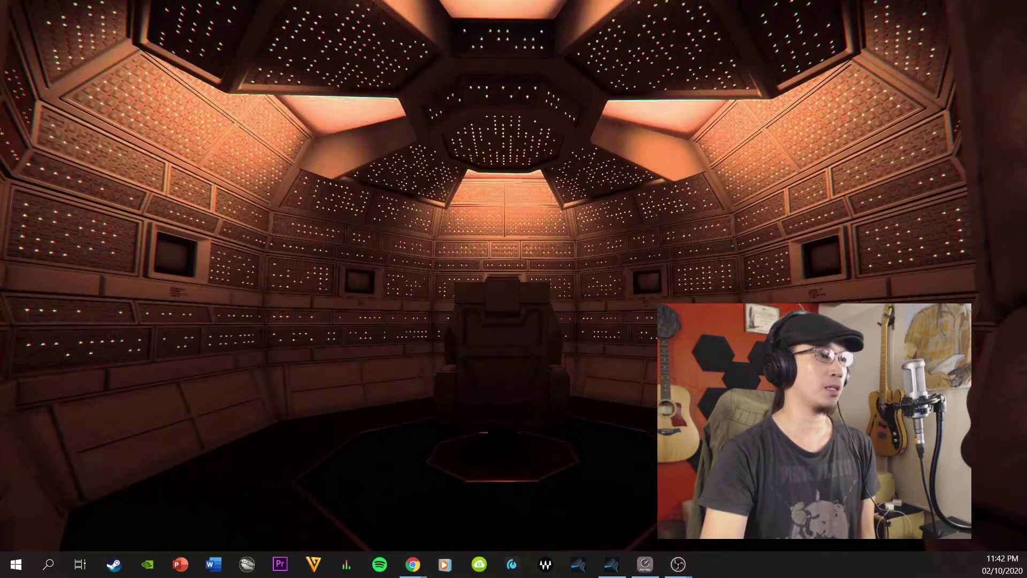
{"action": "key", "text": "super+e"}
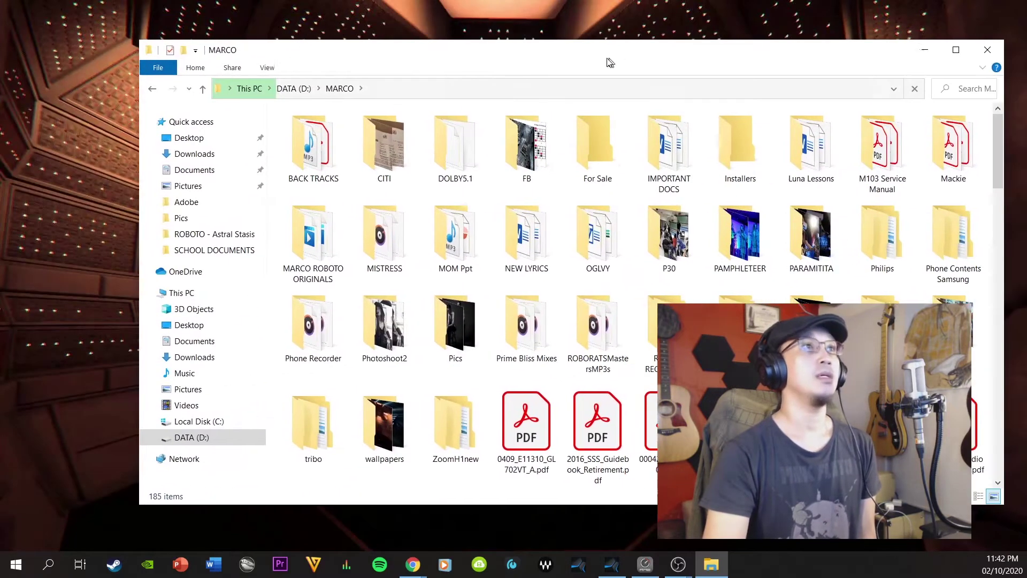
{"action": "left_click_drag", "start_coordinate": [607, 58], "coordinate": [589, 63]}
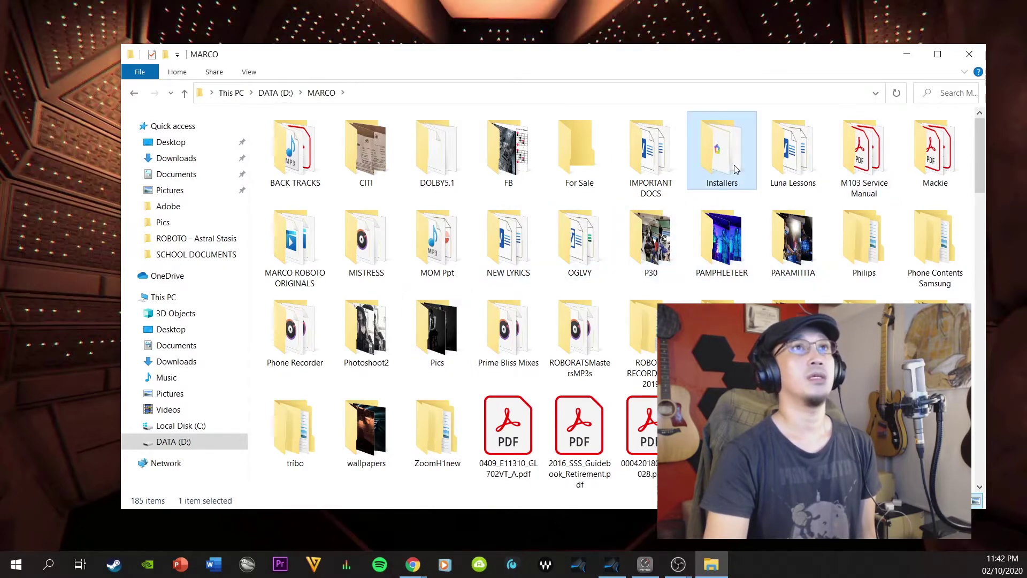
{"action": "double_click", "coordinate": [721, 152]}
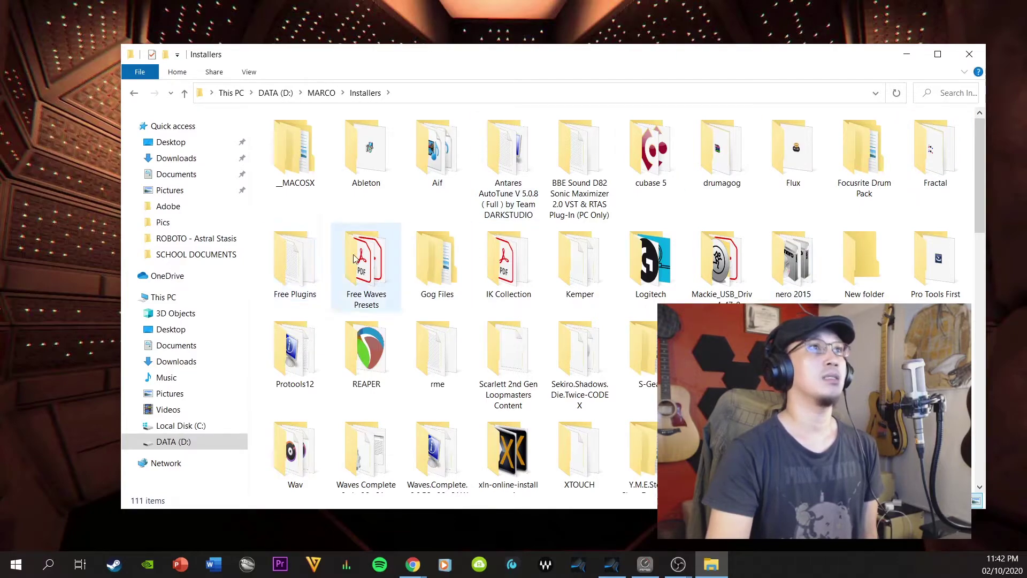
{"action": "scroll", "coordinate": [535, 241], "scroll_direction": "down", "scroll_amount": 15}
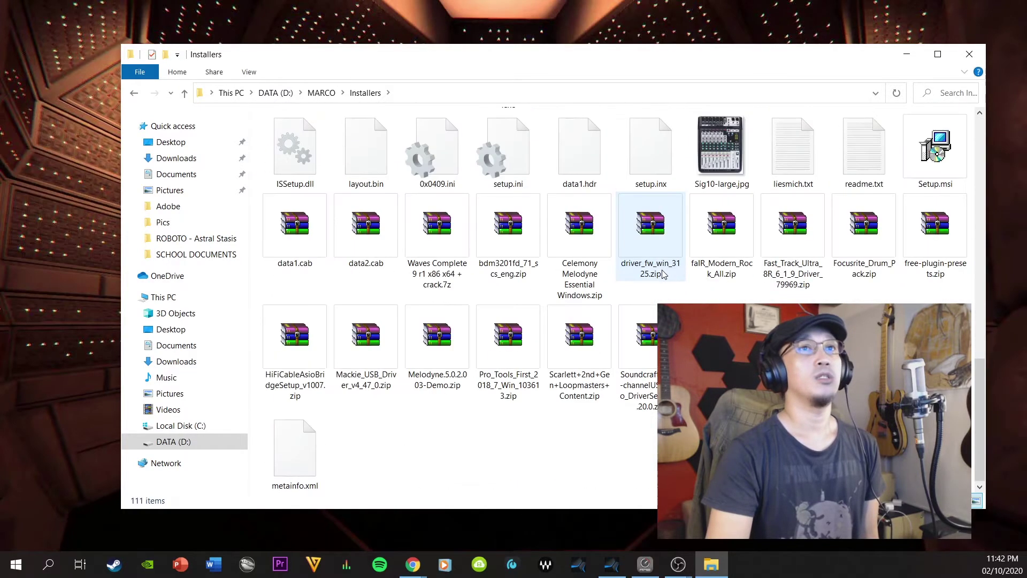
{"action": "scroll", "coordinate": [663, 274], "scroll_direction": "up", "scroll_amount": 15}
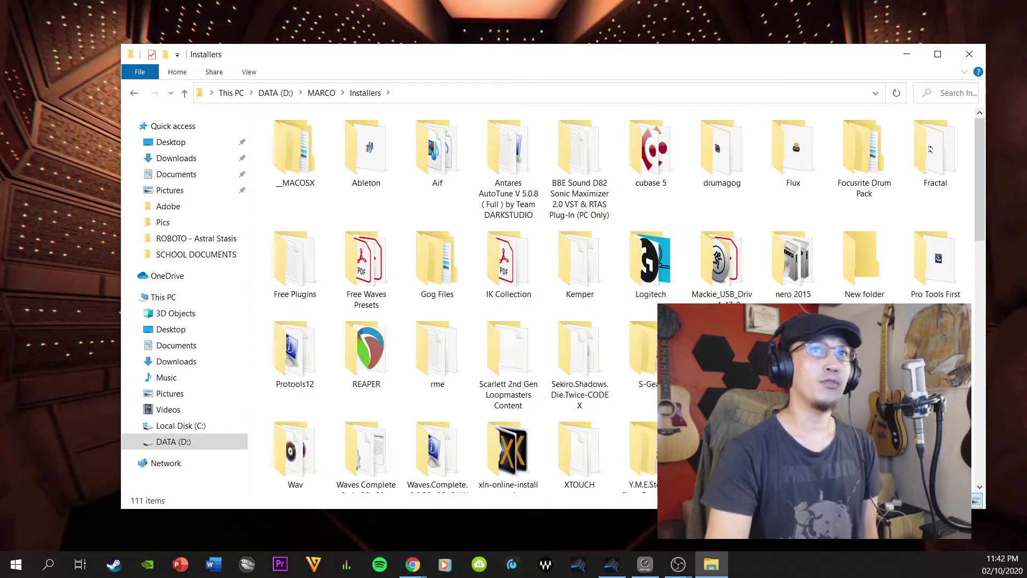
{"action": "double_click", "coordinate": [389, 357]}
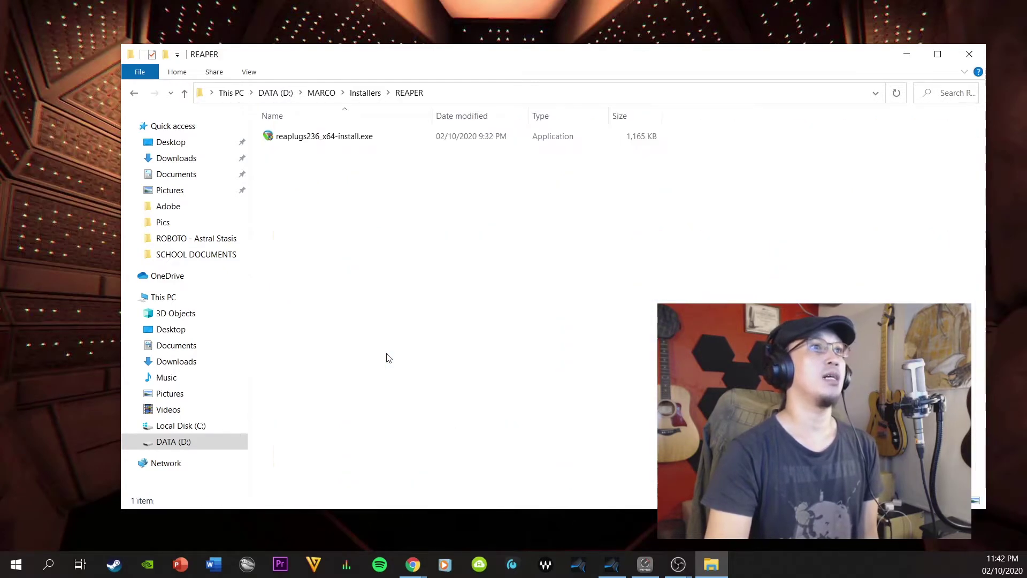
Step: Run reaplugs236_x64-install.exe, accept the license, review the ReaStream components and proceed to the install location with the Normal type
{"action": "double_click", "coordinate": [312, 136]}
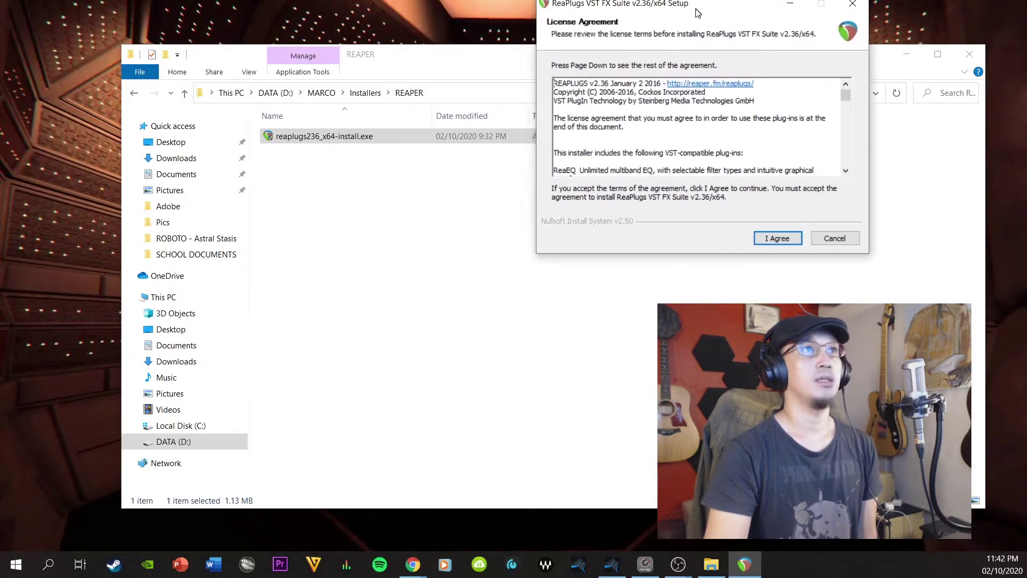
{"action": "left_click", "coordinate": [745, 303]}
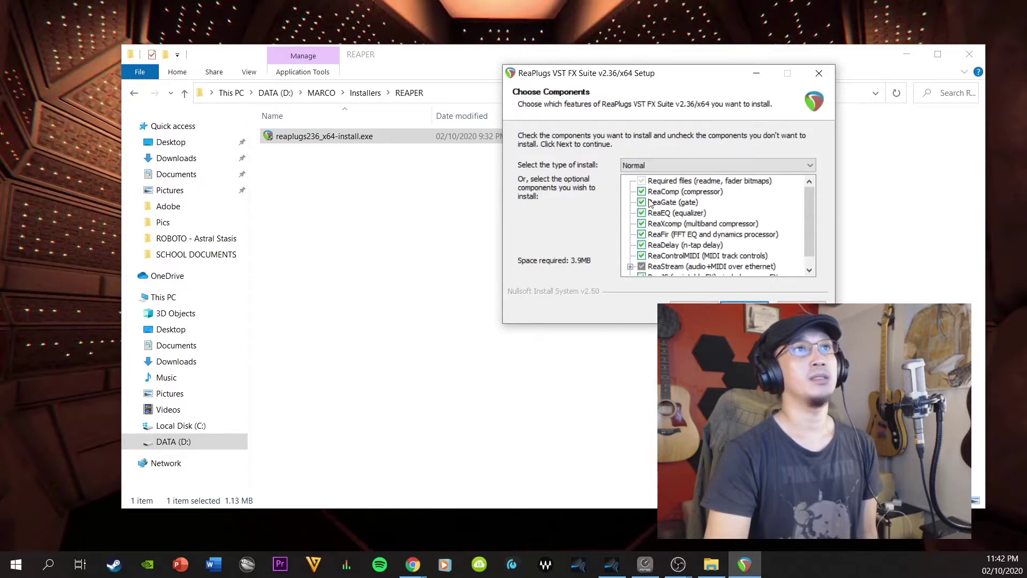
{"action": "scroll", "coordinate": [692, 235], "scroll_direction": "down", "scroll_amount": 1}
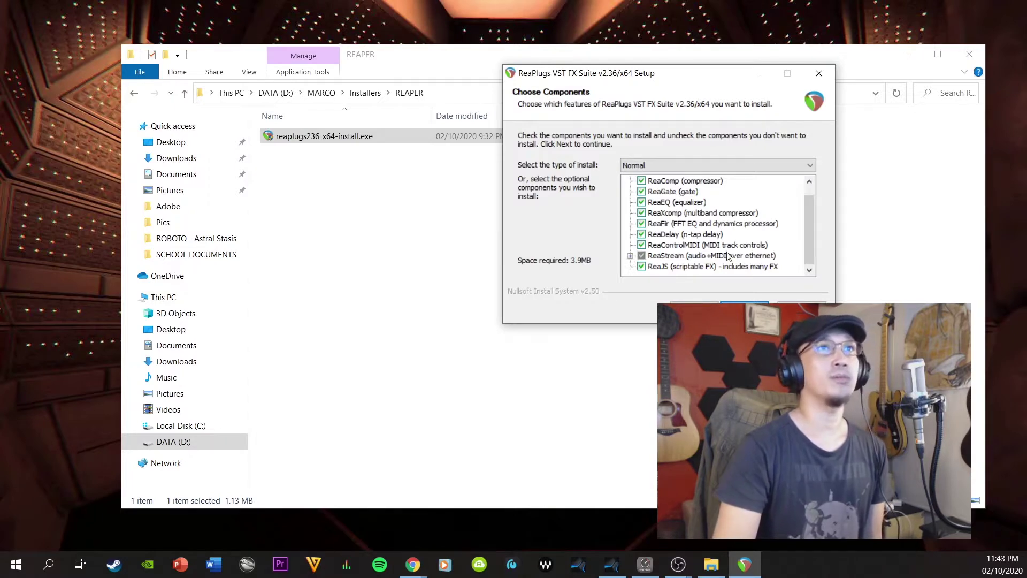
{"action": "left_click", "coordinate": [630, 256]}
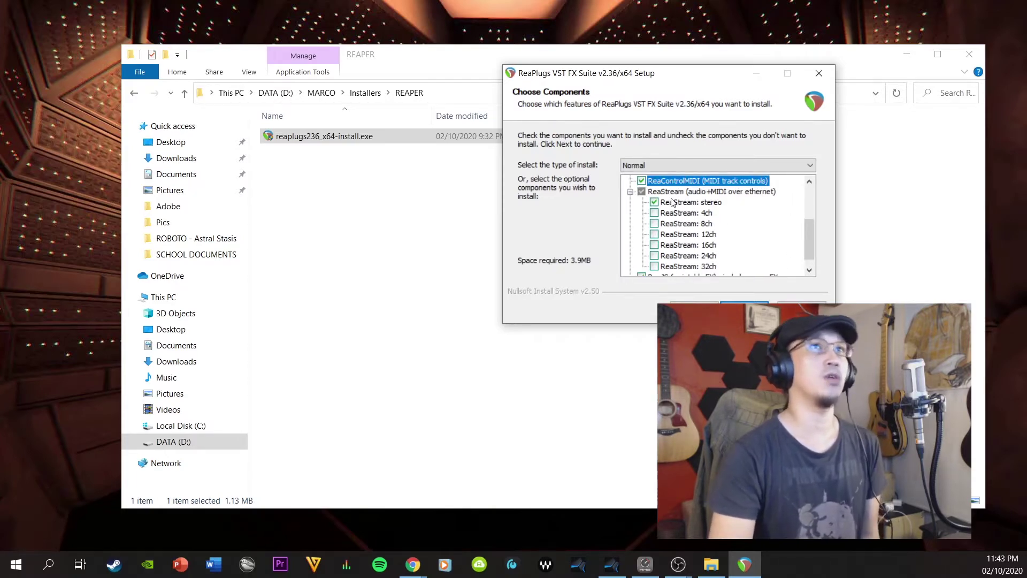
{"action": "left_click", "coordinate": [630, 192]}
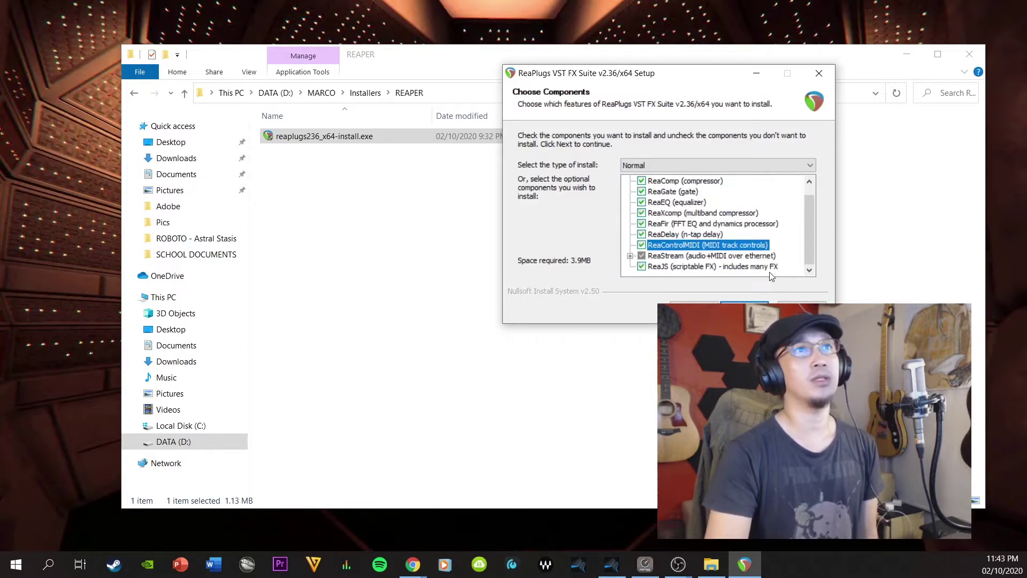
{"action": "left_click", "coordinate": [744, 309]}
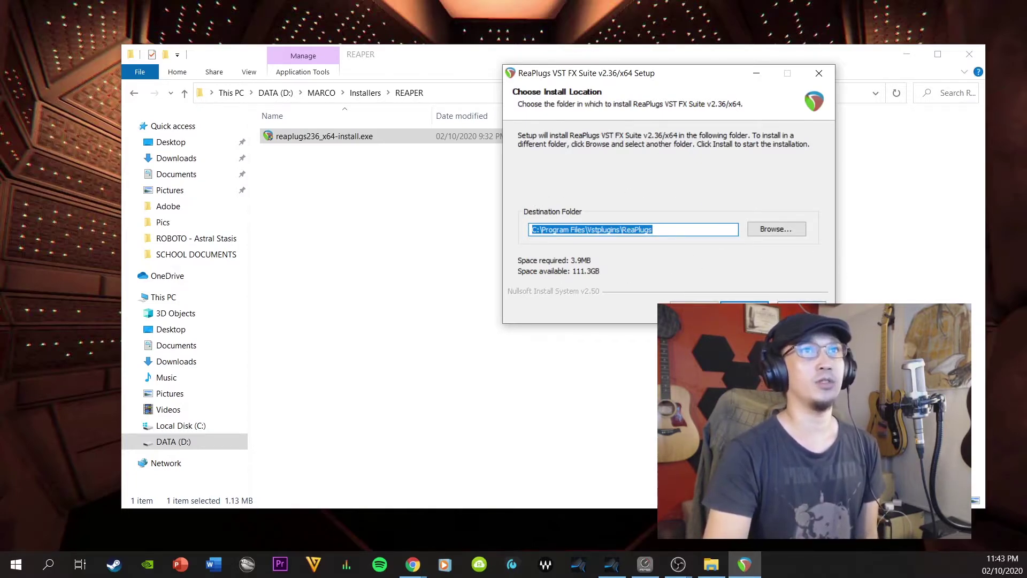
Step: Quit the ReaPlugs setup without installing and close the File Explorer window
{"action": "left_click", "coordinate": [801, 309]}
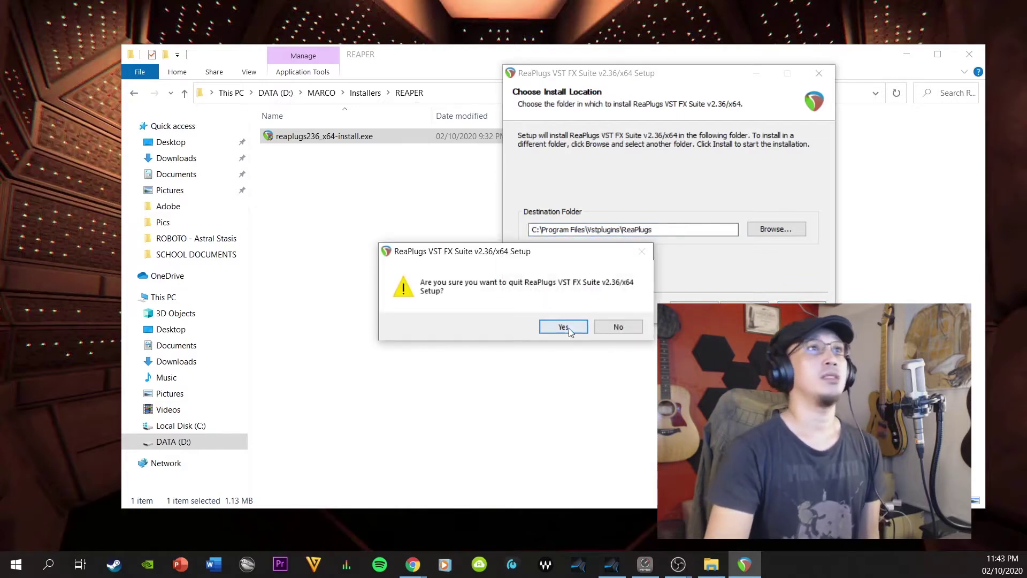
{"action": "left_click", "coordinate": [569, 328]}
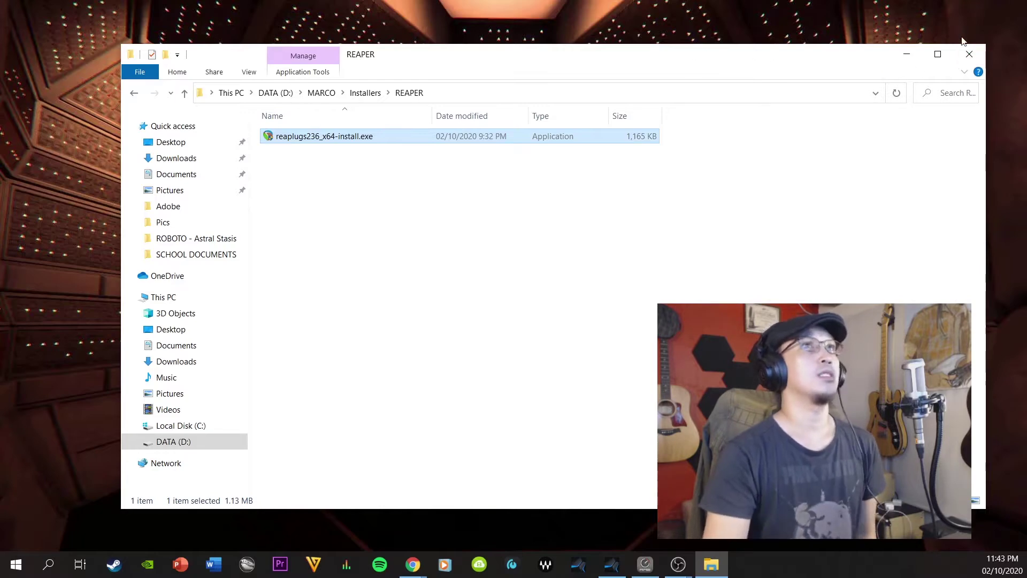
{"action": "left_click", "coordinate": [979, 58]}
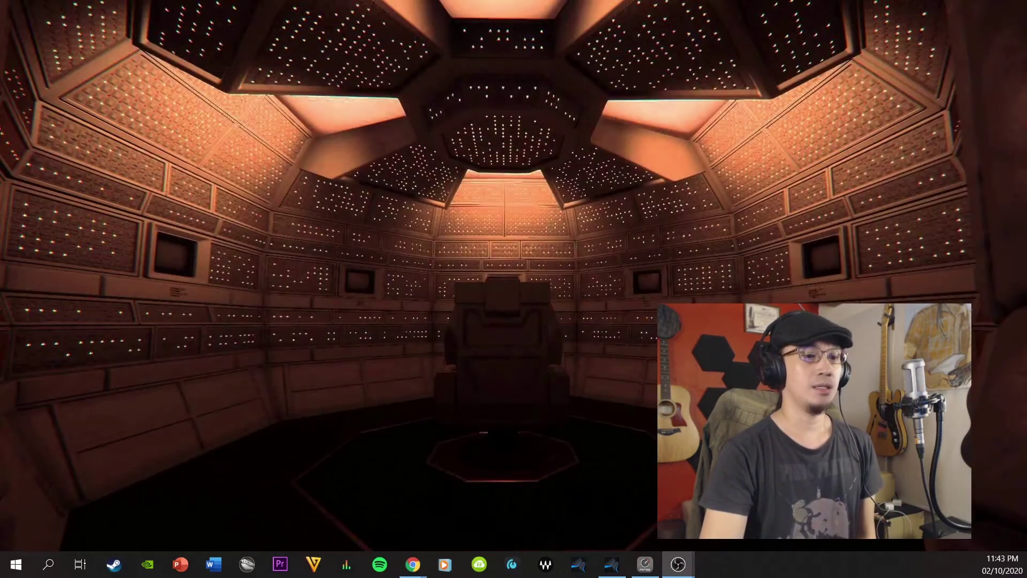
Step: Switch to Chrome and look over the YouTube video page on getting DAW audio output into OBS Studio
{"action": "key", "text": "alt+Tab"}
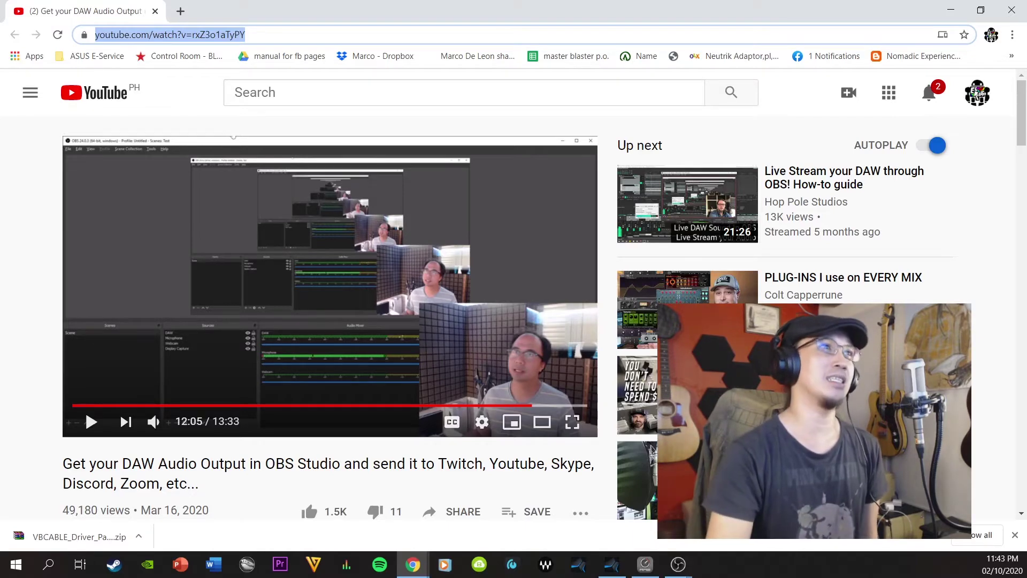
{"action": "scroll", "coordinate": [268, 383], "scroll_direction": "down", "scroll_amount": 2}
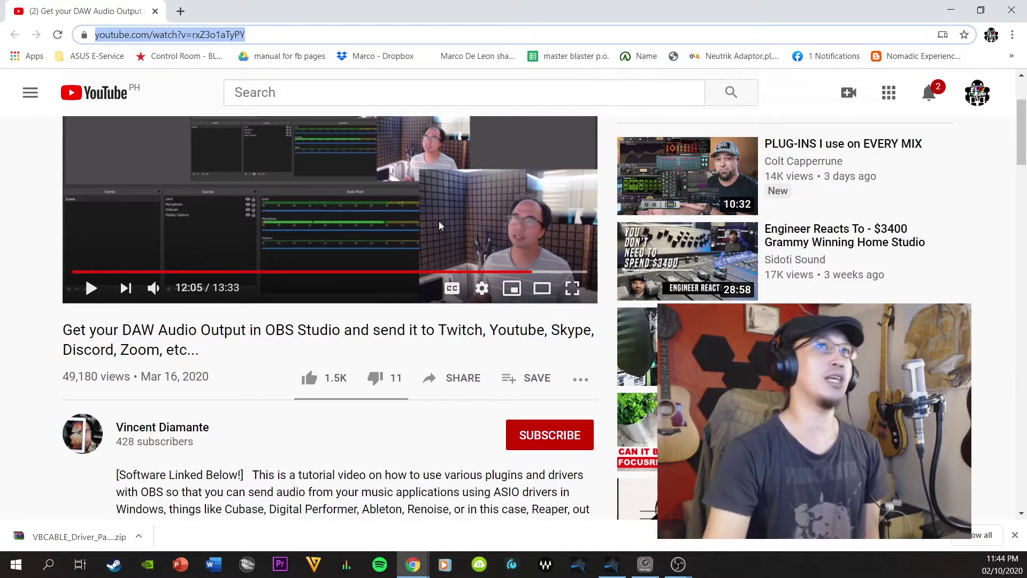
{"action": "scroll", "coordinate": [439, 226], "scroll_direction": "up", "scroll_amount": 2}
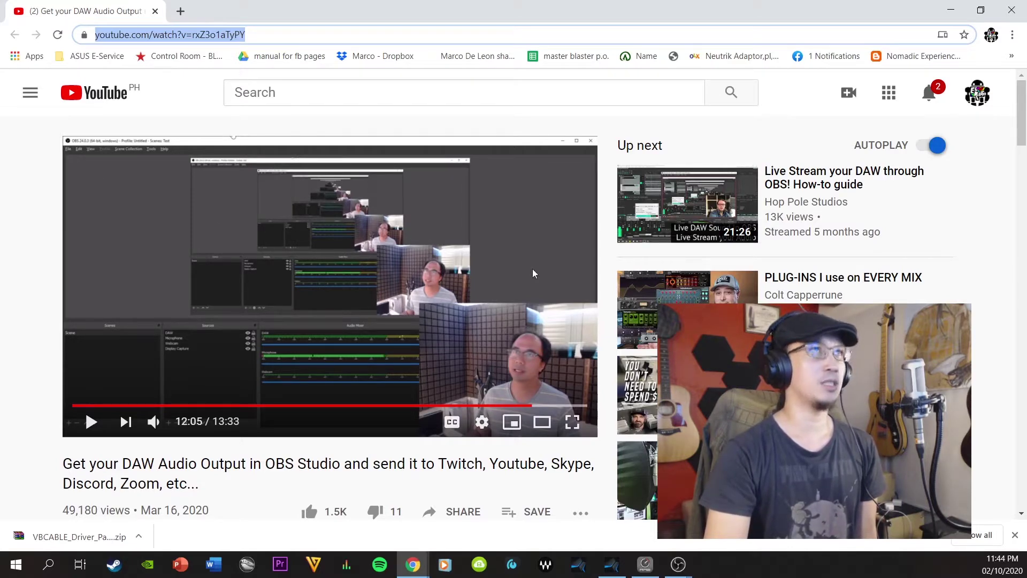
Step: Return to the browser window with the ReaPlugs VST FX Suite page and show its heading
{"action": "mouse_move", "coordinate": [413, 564]}
{"action": "left_click", "coordinate": [458, 532]}
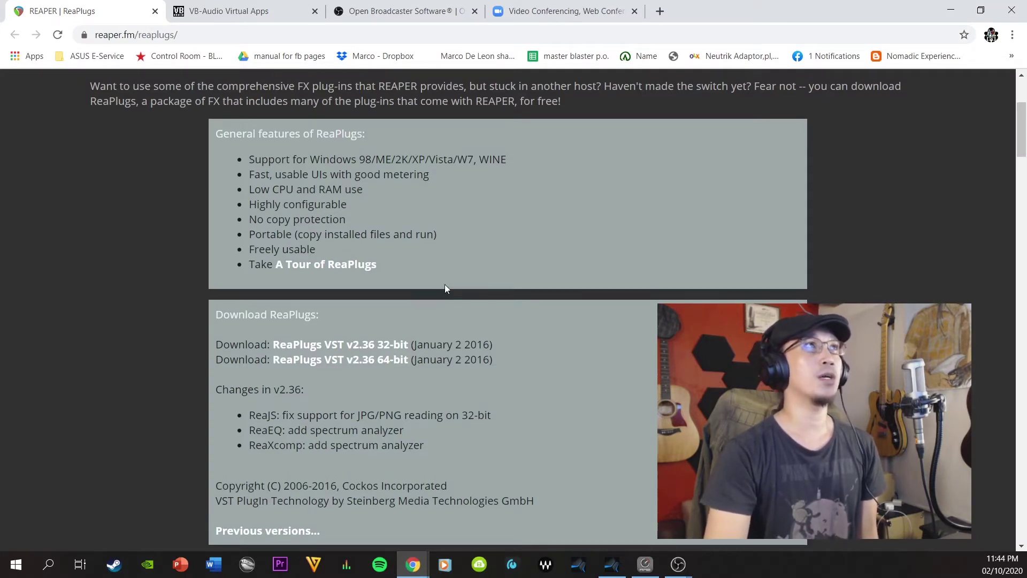
{"action": "scroll", "coordinate": [445, 284], "scroll_direction": "up", "scroll_amount": 3}
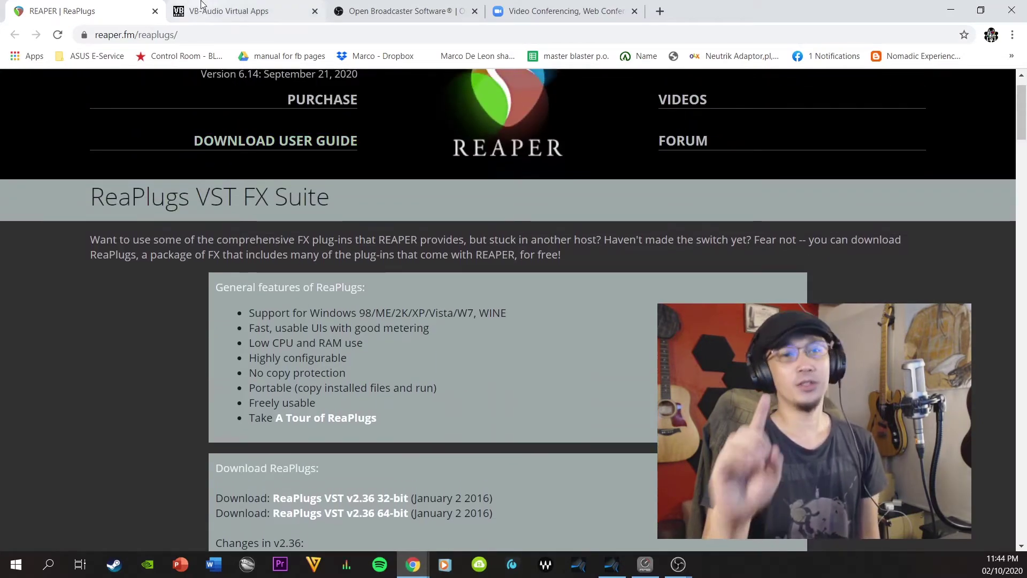
Step: Show the OBS Studio website and reorder its tab to sit directly after the REAPER one
{"action": "left_click", "coordinate": [353, 6]}
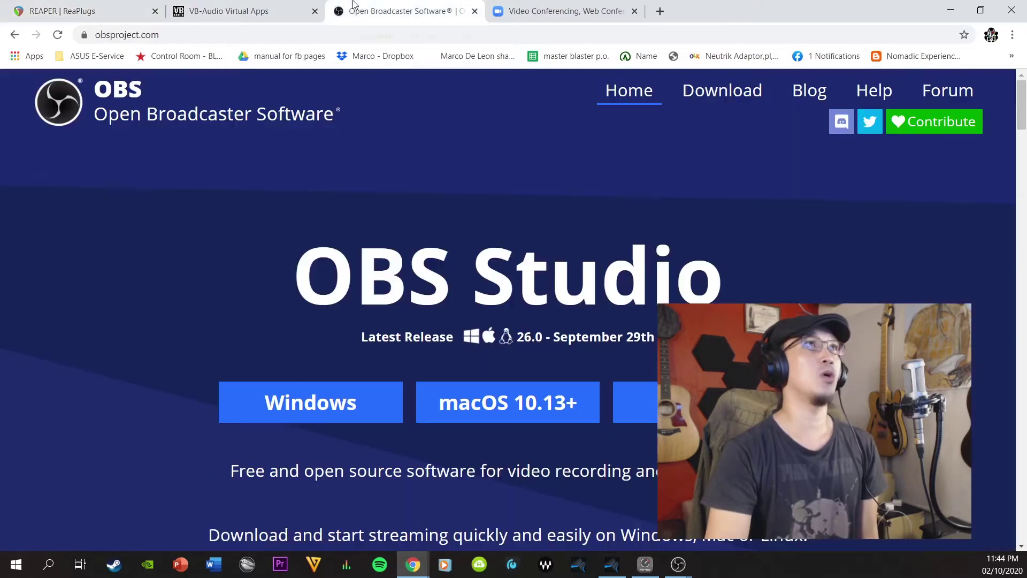
{"action": "left_click_drag", "start_coordinate": [353, 7], "coordinate": [225, 8]}
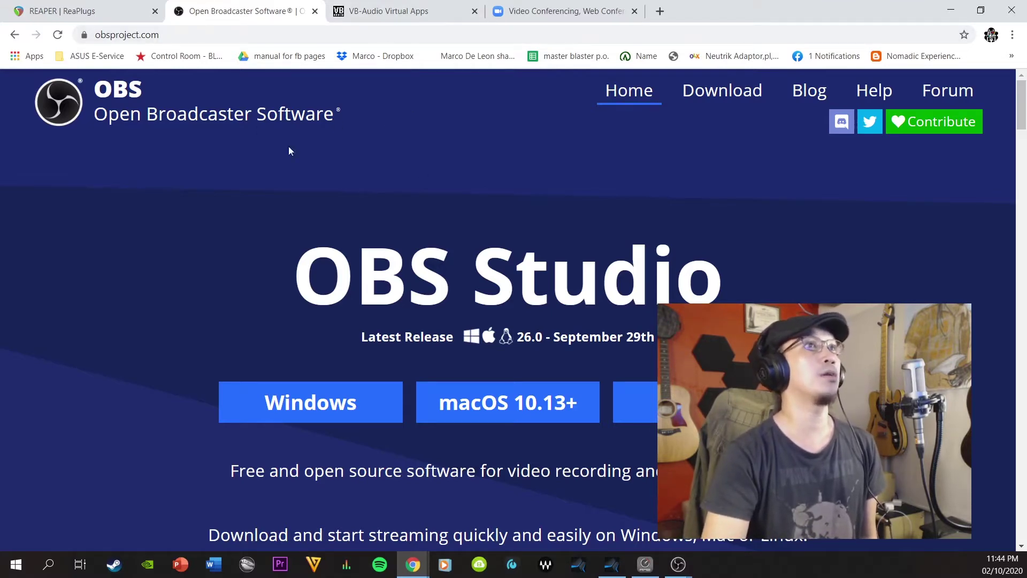
Step: Look over the VB-CABLE download page and the Zoom website, and return to the ReaPlugs page
{"action": "left_click", "coordinate": [385, 13]}
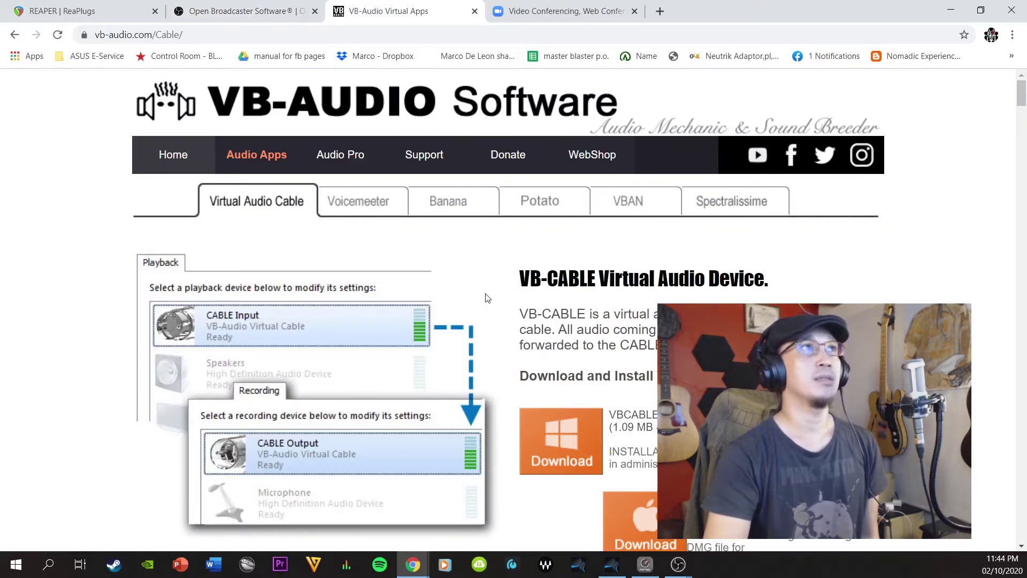
{"action": "scroll", "coordinate": [484, 348], "scroll_direction": "down", "scroll_amount": 1}
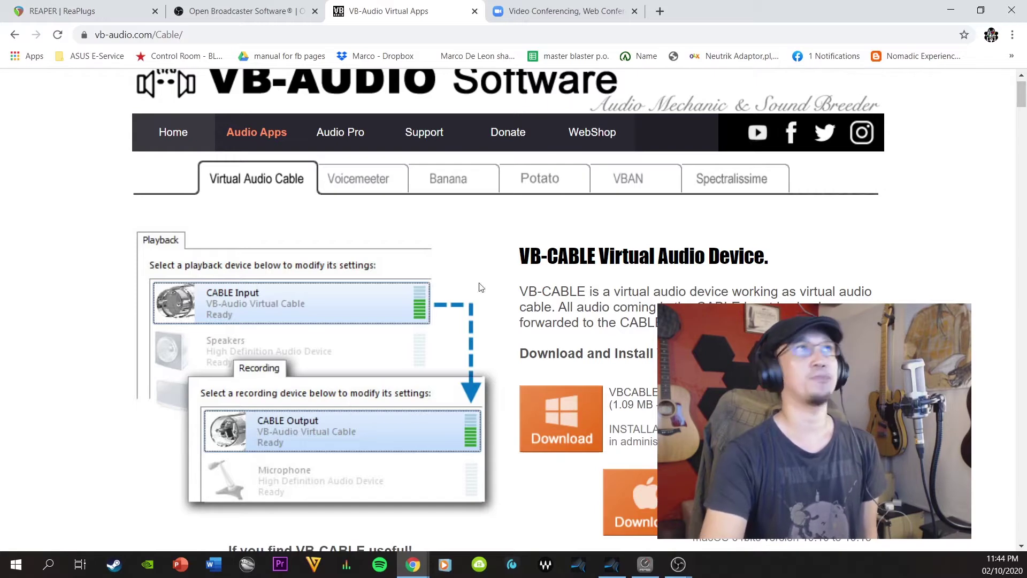
{"action": "left_click", "coordinate": [509, 5]}
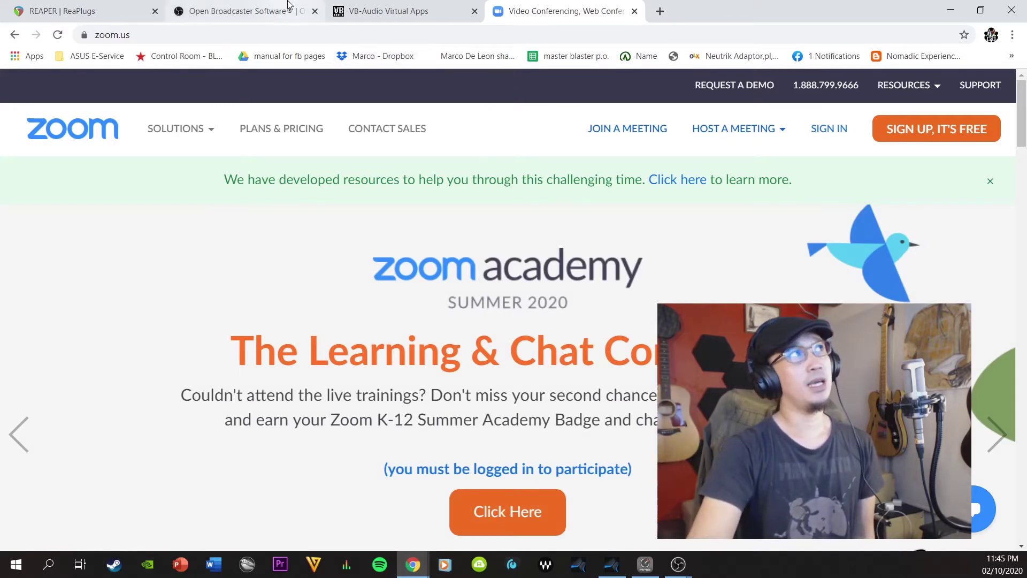
{"action": "mouse_move", "coordinate": [177, 129]}
{"action": "left_click", "coordinate": [397, 5]}
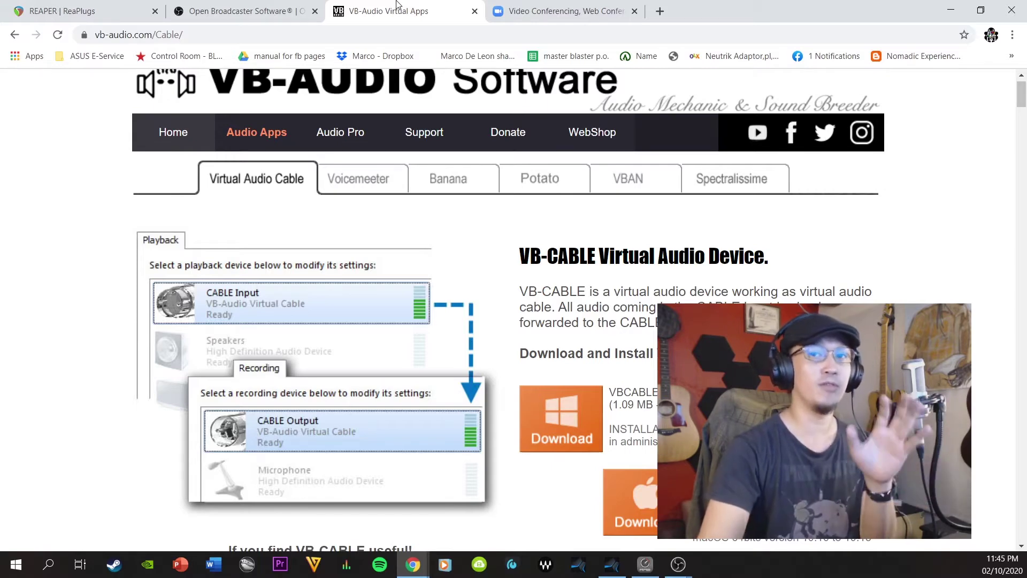
{"action": "left_click", "coordinate": [593, 6]}
{"action": "key", "text": "ctrl+shift+Tab"}
{"action": "key", "text": "ctrl+shift+Tab"}
{"action": "key", "text": "ctrl+shift+Tab"}
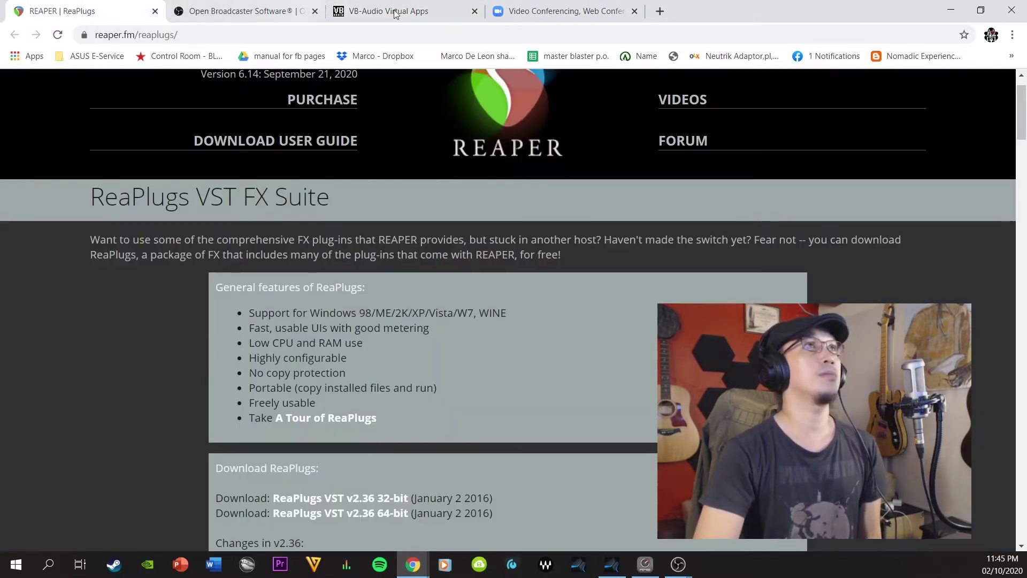
Step: Switch from the browser to Studio One, bring up the OBS window and move it off this display
{"action": "left_click", "coordinate": [960, 11]}
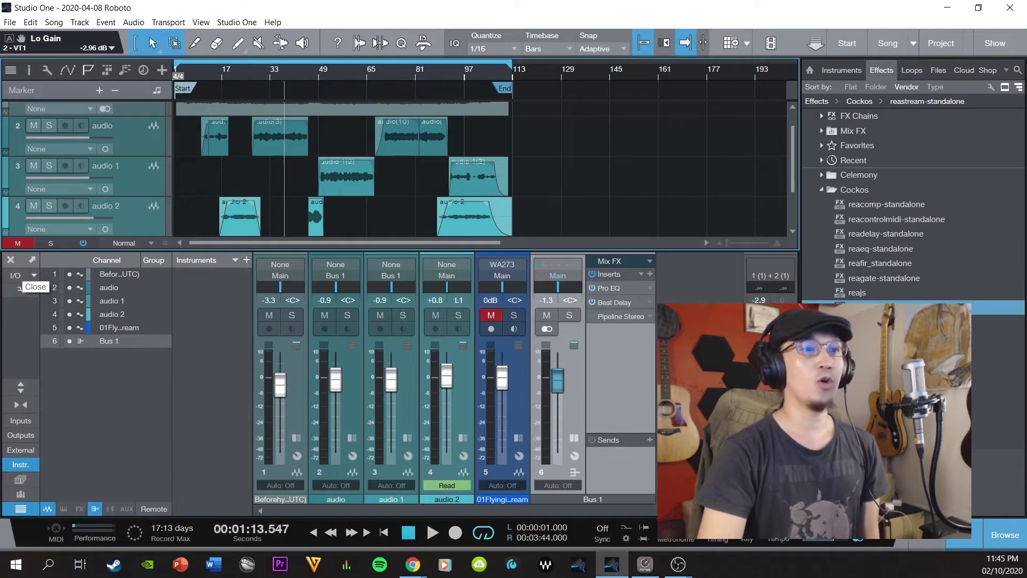
{"action": "left_click", "coordinate": [678, 564]}
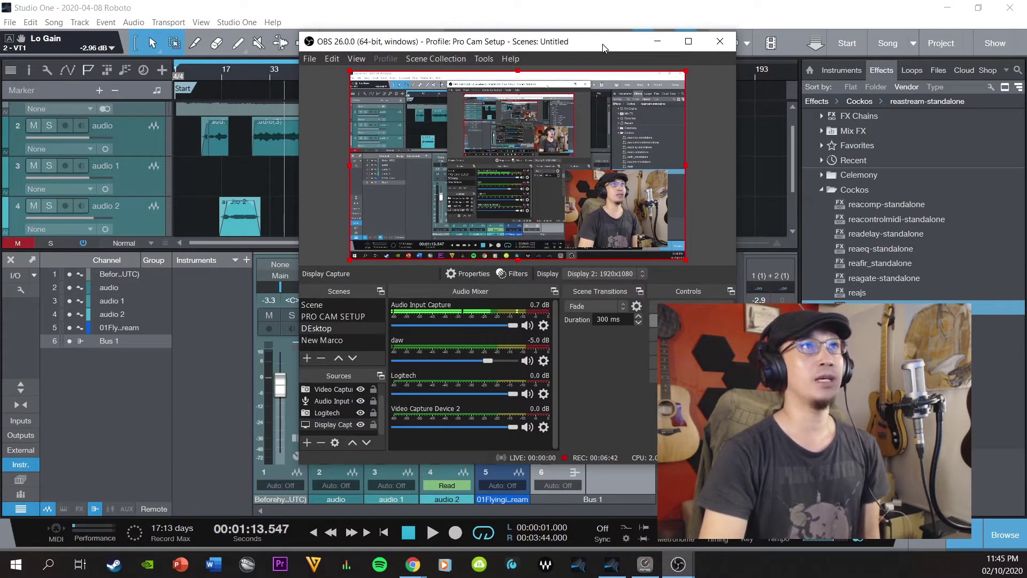
{"action": "left_click_drag", "start_coordinate": [602, 45], "coordinate": [627, 70]}
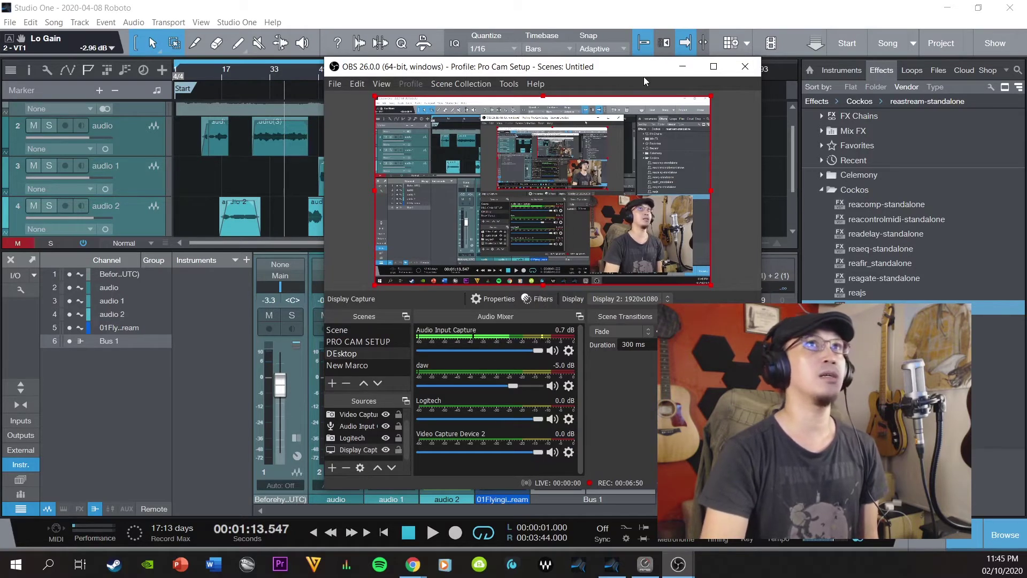
{"action": "left_click", "coordinate": [682, 67]}
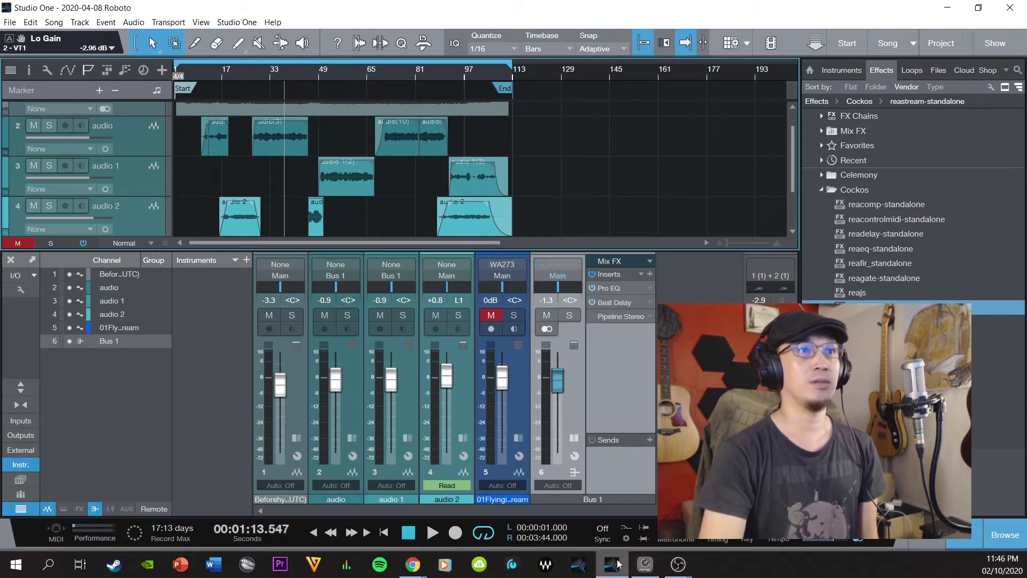
{"action": "left_click", "coordinate": [676, 565]}
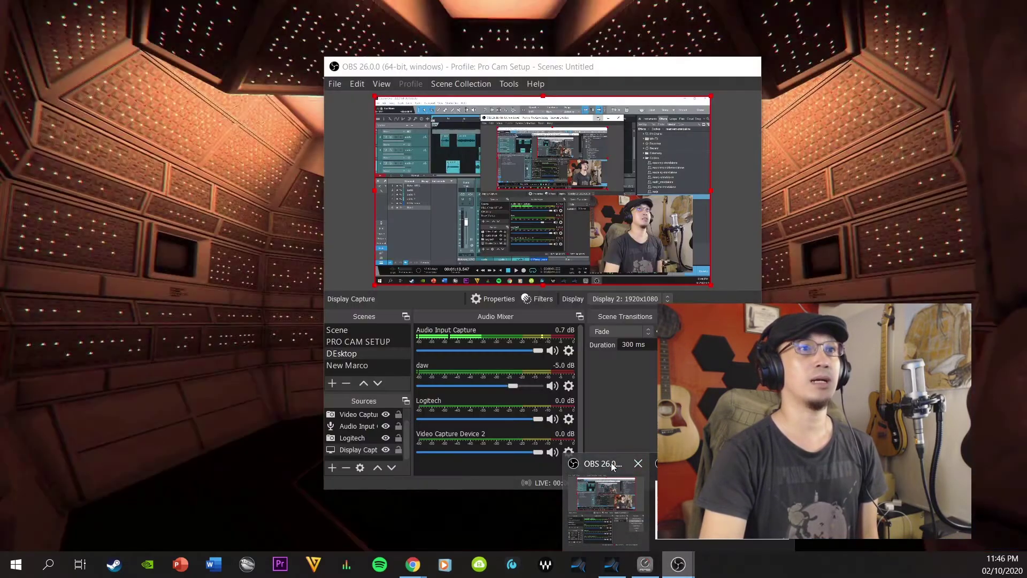
{"action": "left_click", "coordinate": [621, 497]}
{"action": "left_click_drag", "start_coordinate": [609, 69], "coordinate": [0, 176]}
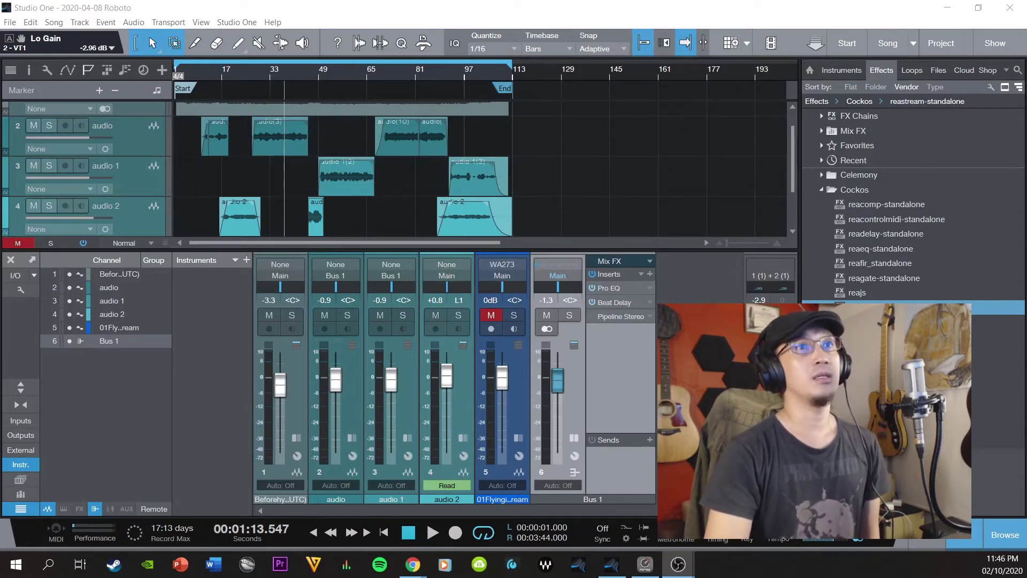
Step: Insert the reastream-standalone effect from the Cockos folder on the Main output channel
{"action": "left_click", "coordinate": [771, 342]}
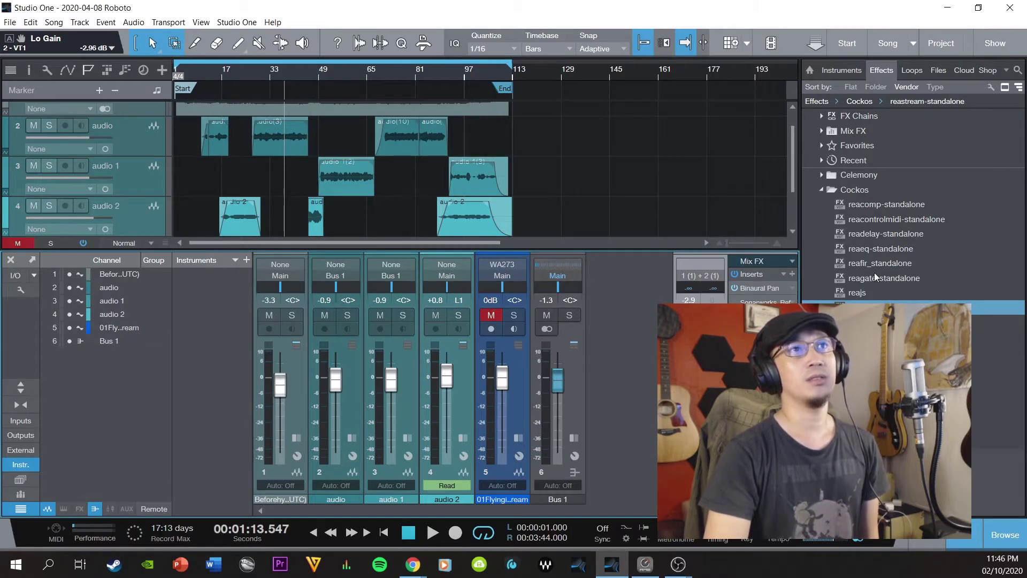
{"action": "left_click", "coordinate": [822, 189]}
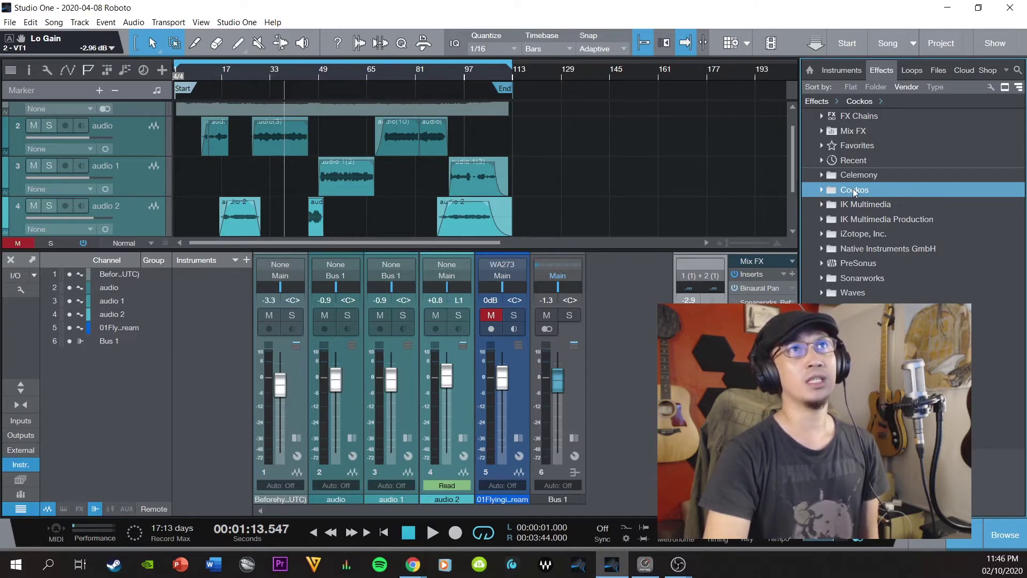
{"action": "left_click", "coordinate": [822, 191]}
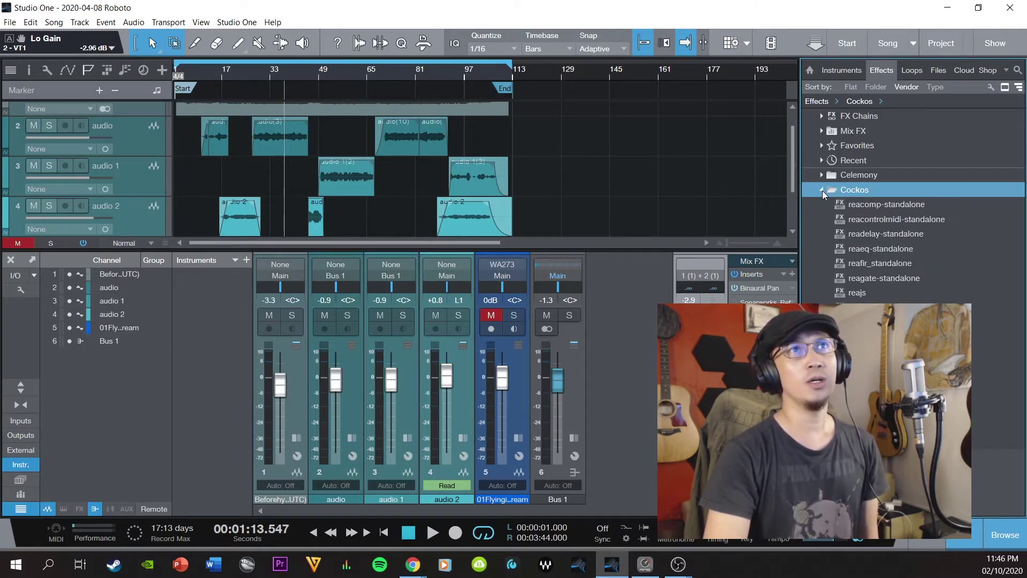
{"action": "left_click", "coordinate": [883, 307]}
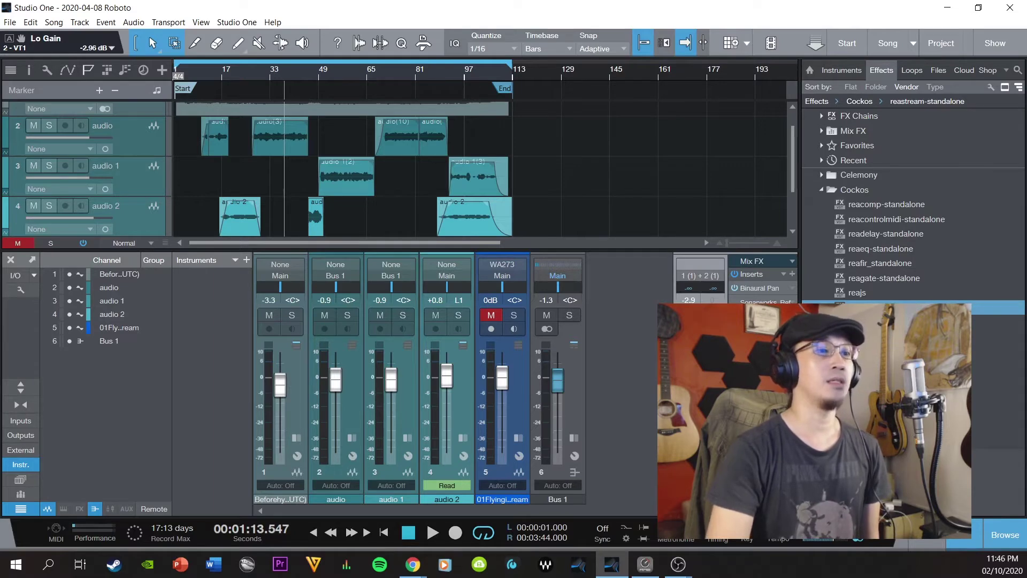
{"action": "left_click_drag", "start_coordinate": [603, 164], "coordinate": [632, 171]}
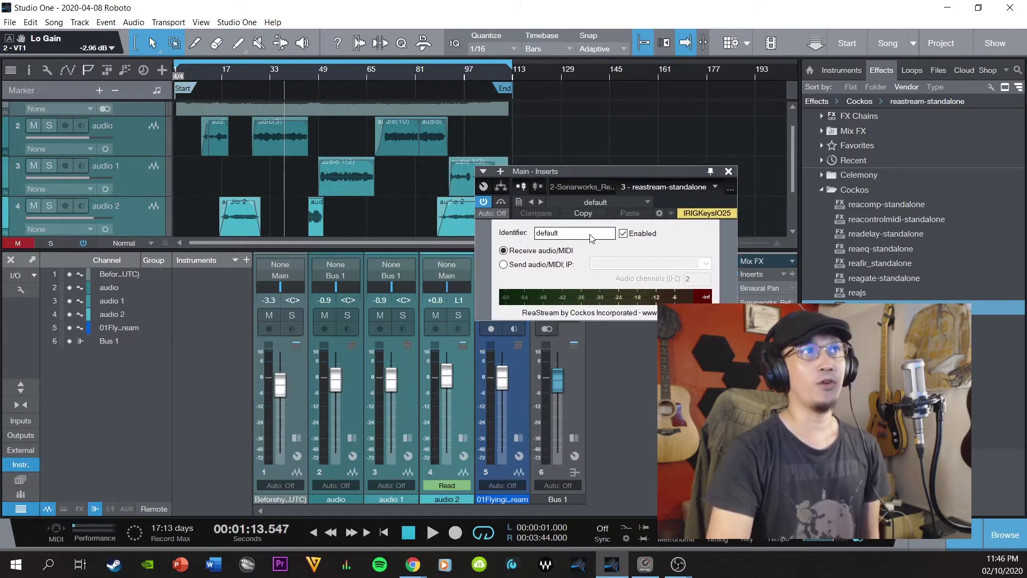
Step: Set ReaStream to send audio/MIDI with "* local broadcast" as the IP destination
{"action": "left_click", "coordinate": [556, 264]}
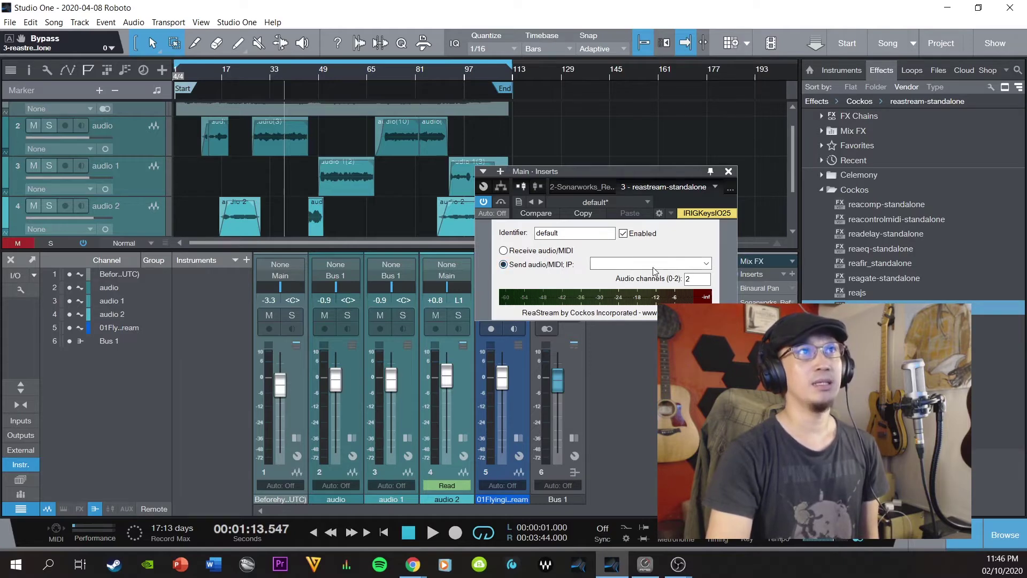
{"action": "left_click", "coordinate": [676, 267]}
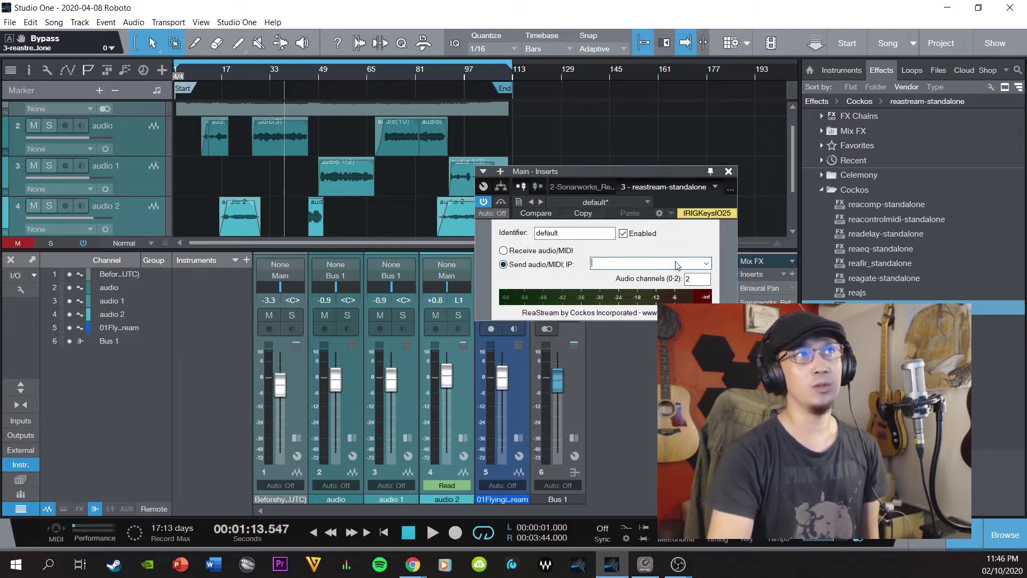
{"action": "left_click", "coordinate": [706, 263]}
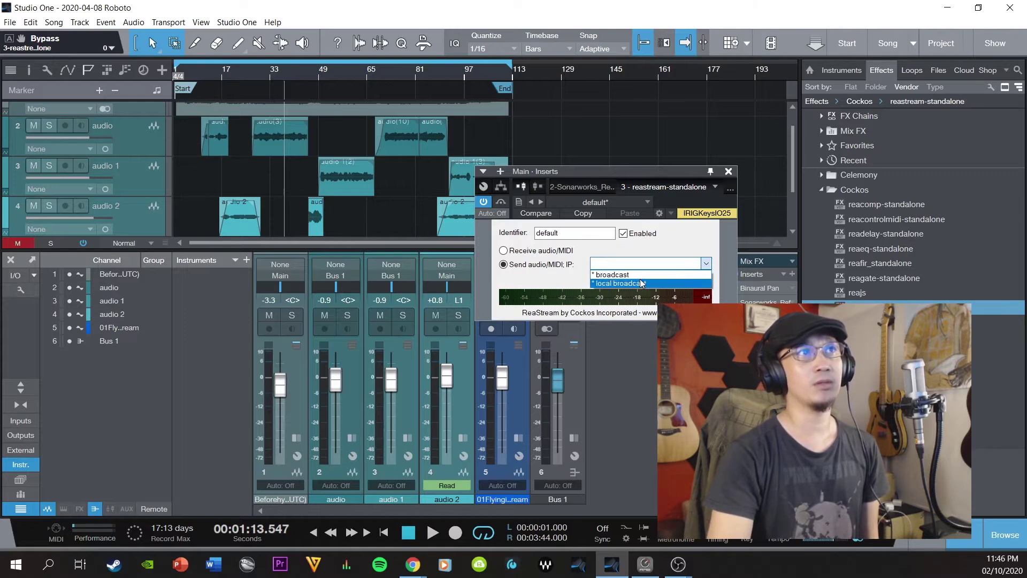
{"action": "left_click", "coordinate": [642, 282]}
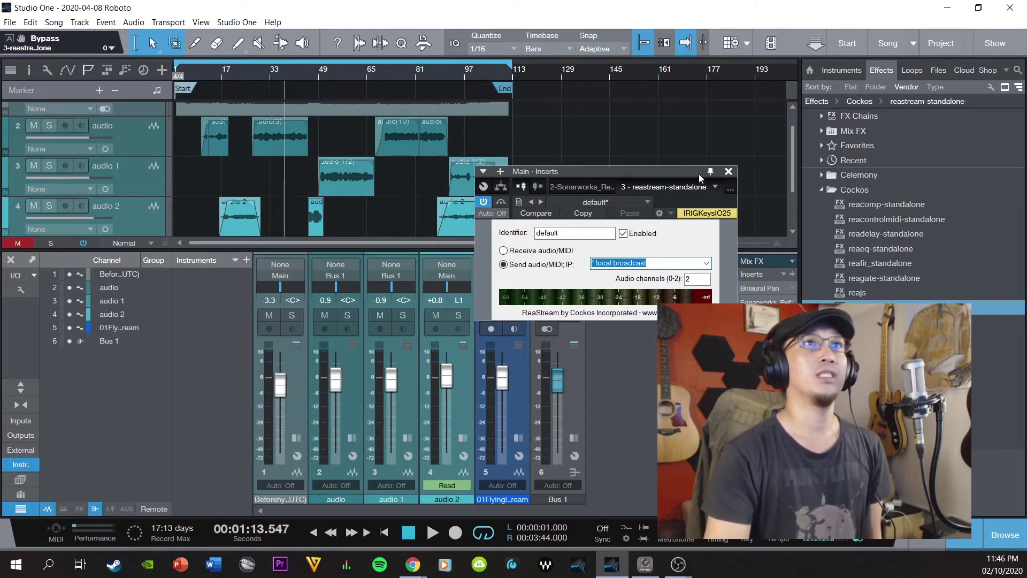
Step: Play and stop the song several times to check the ReaStream level meter, and reposition the plug-in window to review its settings
{"action": "left_click_drag", "start_coordinate": [699, 175], "coordinate": [746, 249]}
{"action": "key", "text": "space"}
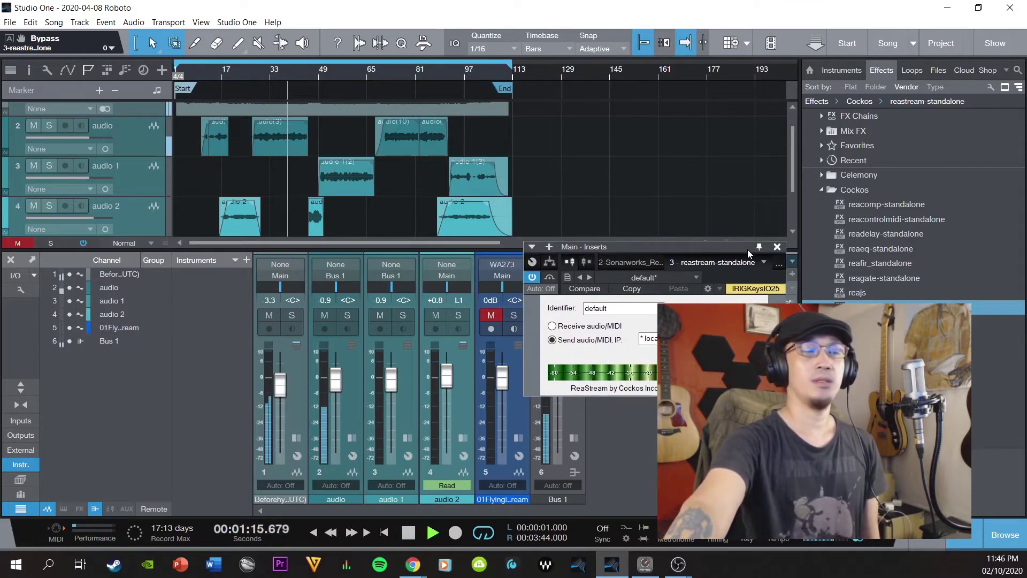
{"action": "key", "text": "space"}
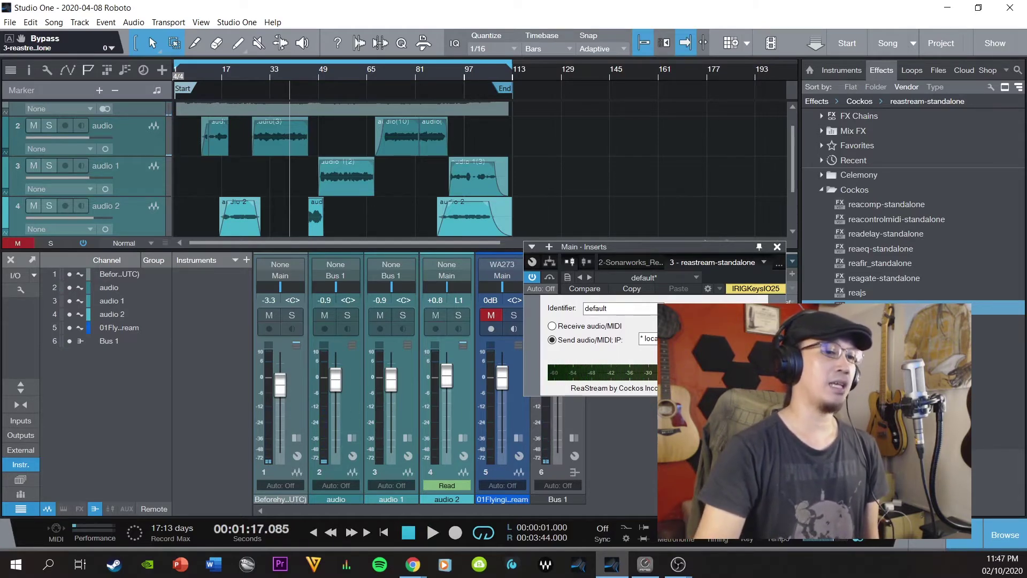
{"action": "key", "text": "space"}
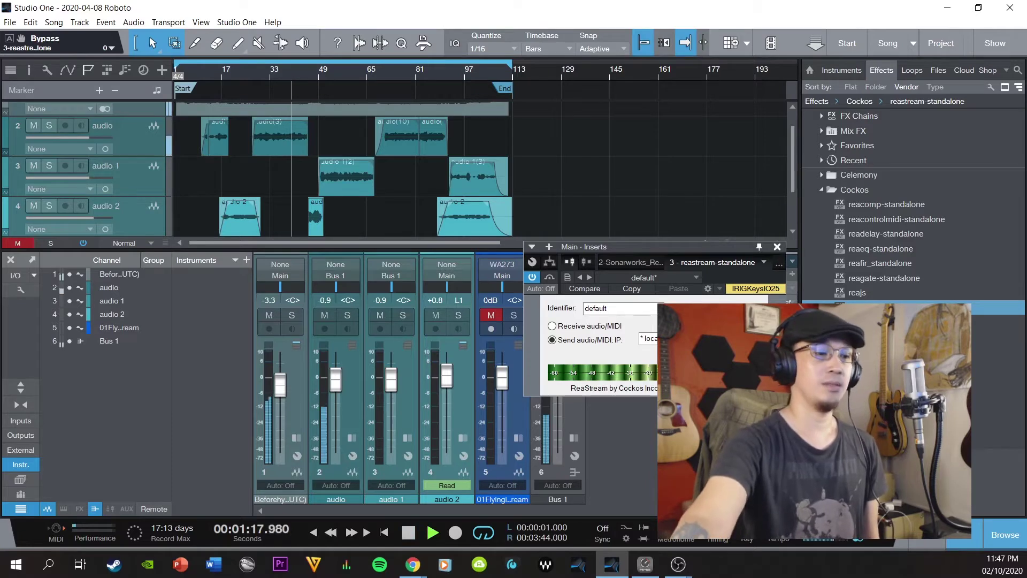
{"action": "key", "text": "space"}
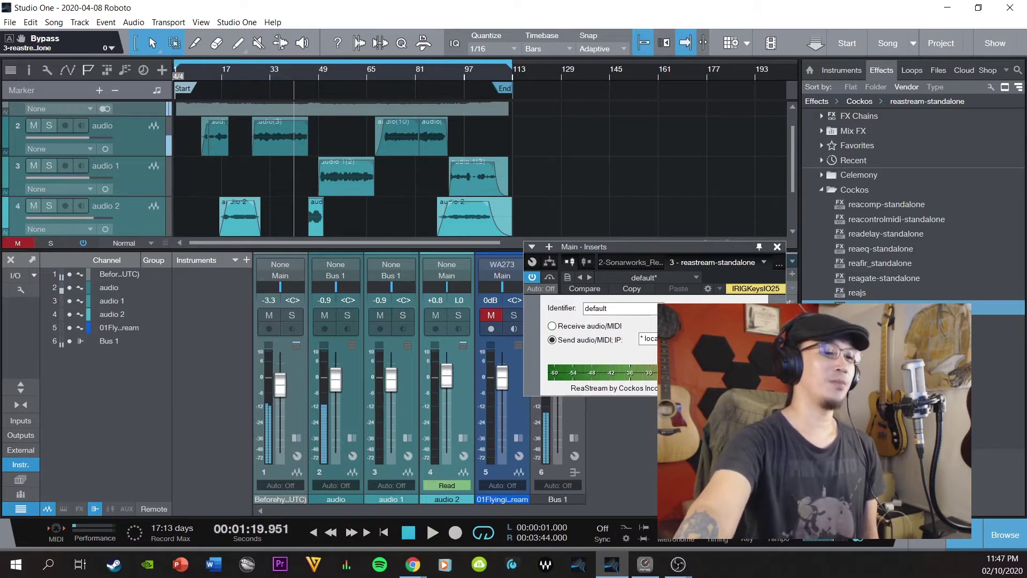
{"action": "key", "text": "space"}
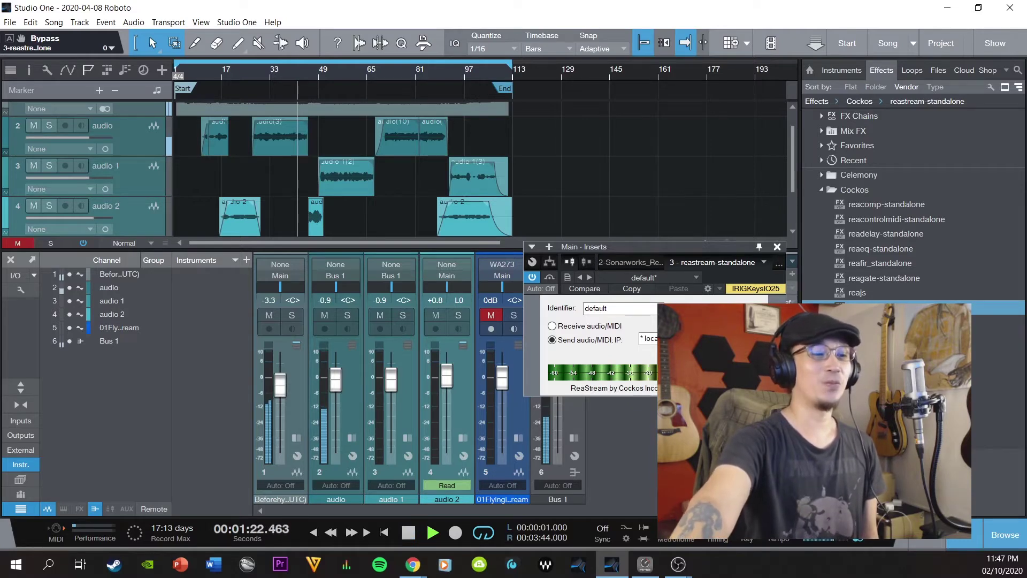
{"action": "key", "text": "space"}
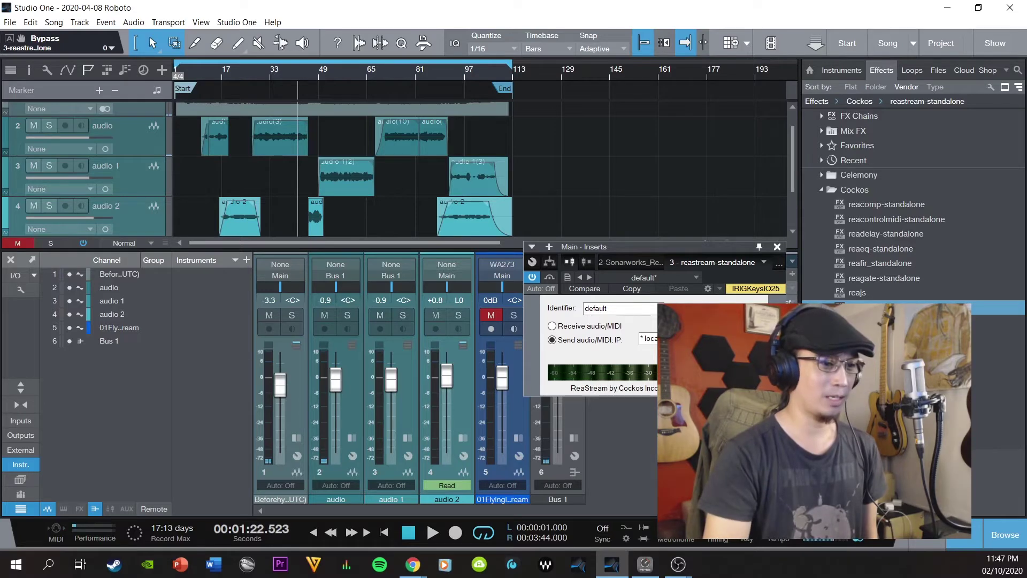
{"action": "key", "text": "alt+Tab"}
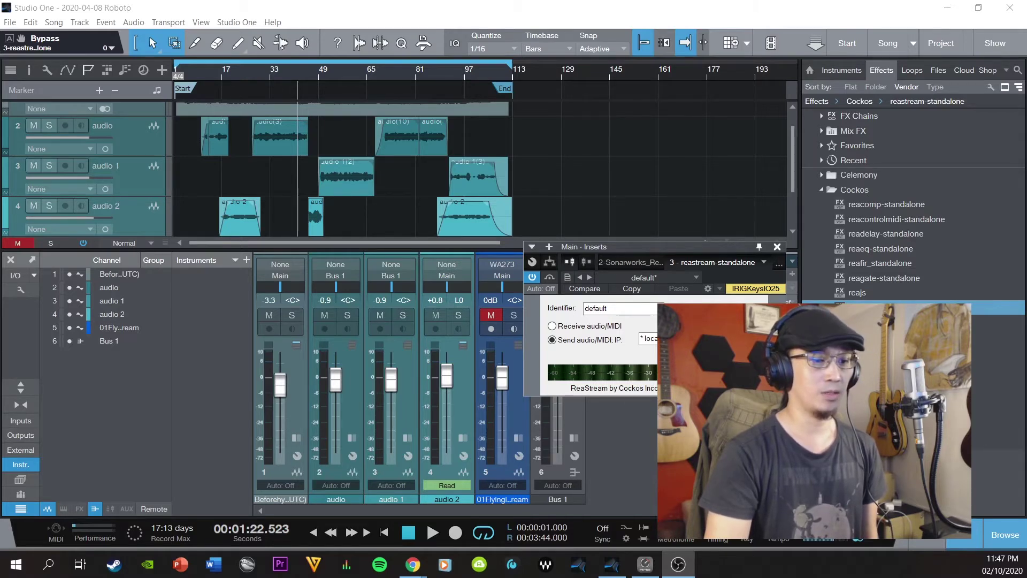
{"action": "key", "text": "space"}
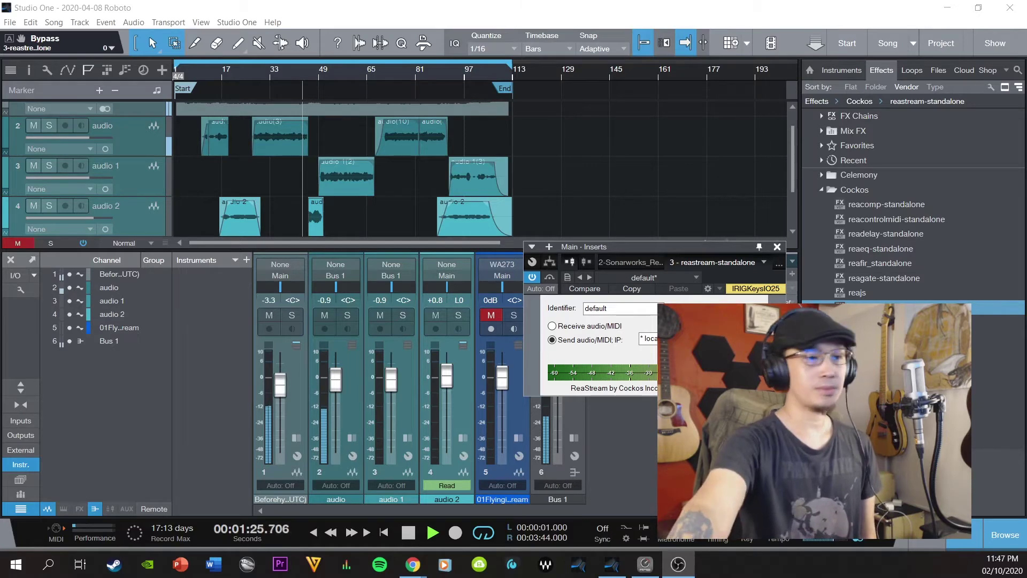
{"action": "key", "text": "space"}
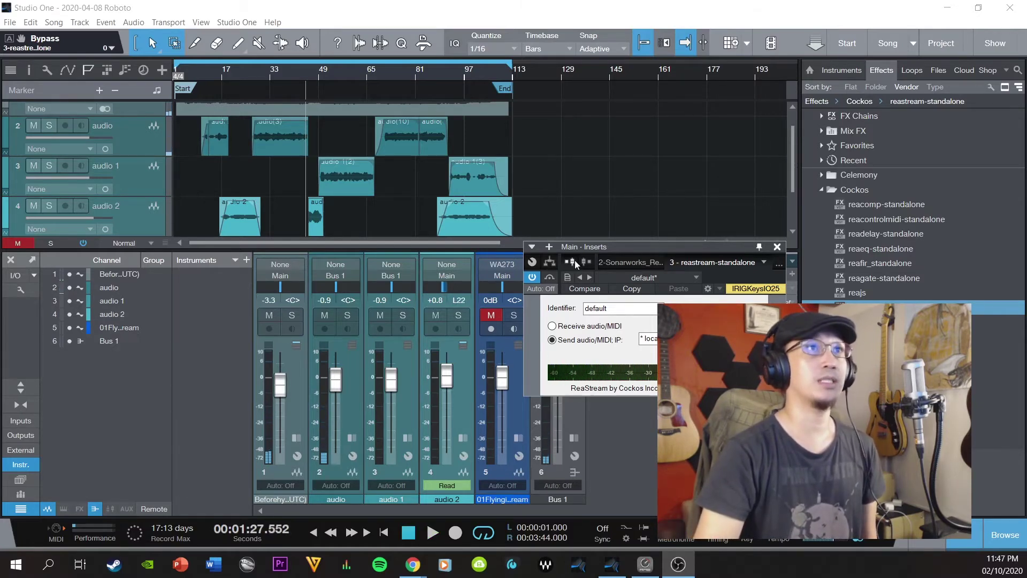
{"action": "left_click_drag", "start_coordinate": [641, 246], "coordinate": [446, 108]}
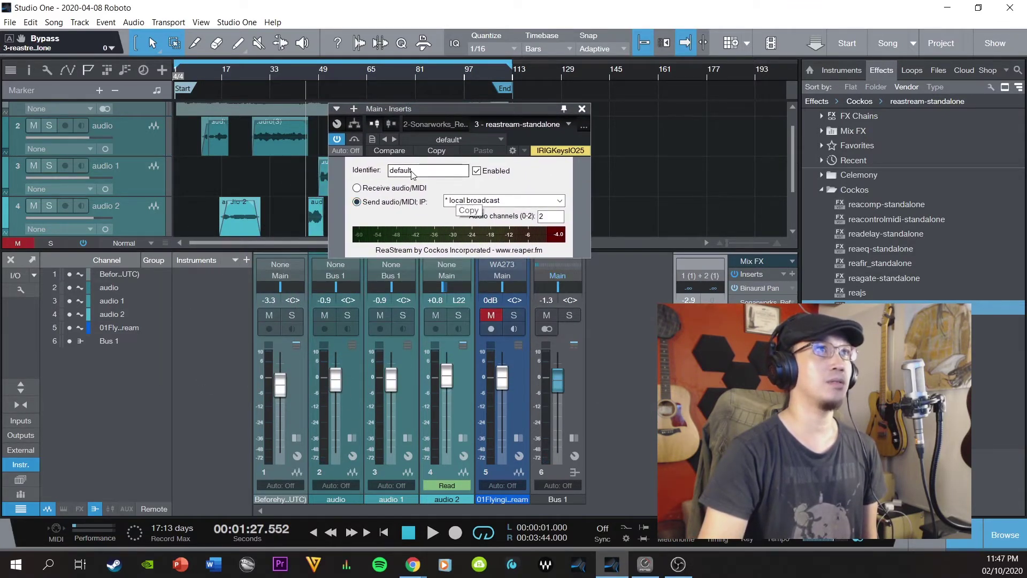
{"action": "left_click_drag", "start_coordinate": [498, 108], "coordinate": [602, 99]}
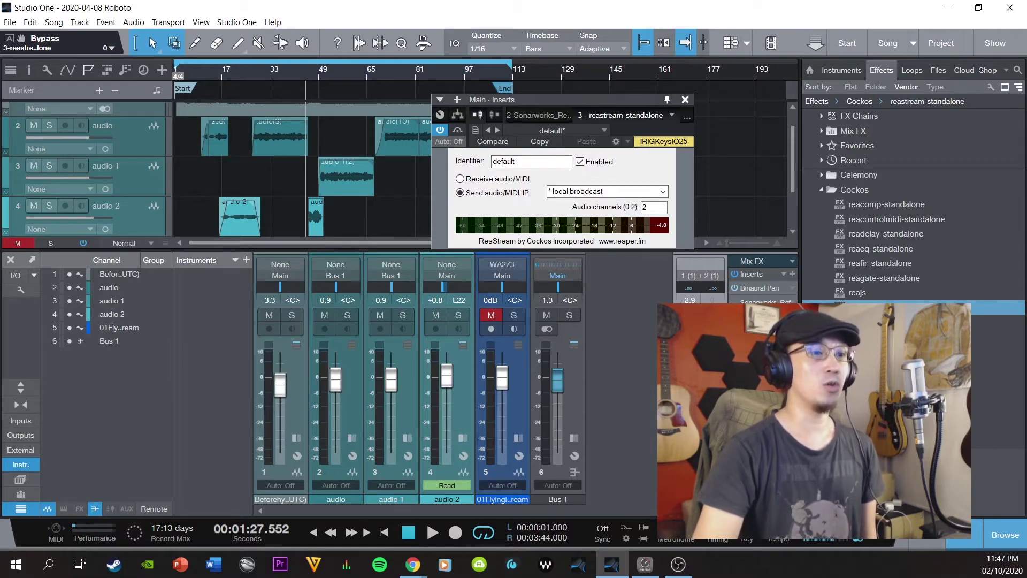
Step: Switch to OBS, bring its window onto this display and examine the daw source in the Audio Mixer
{"action": "left_click", "coordinate": [678, 564]}
{"action": "left_click_drag", "start_coordinate": [581, 59], "coordinate": [525, 62]}
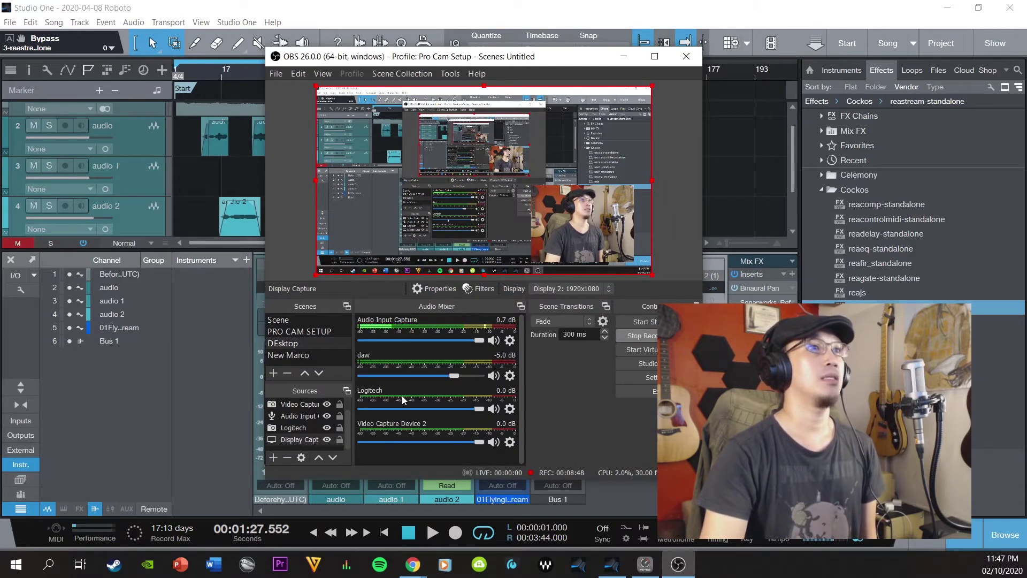
{"action": "right_click", "coordinate": [468, 359]}
{"action": "left_click", "coordinate": [402, 361]}
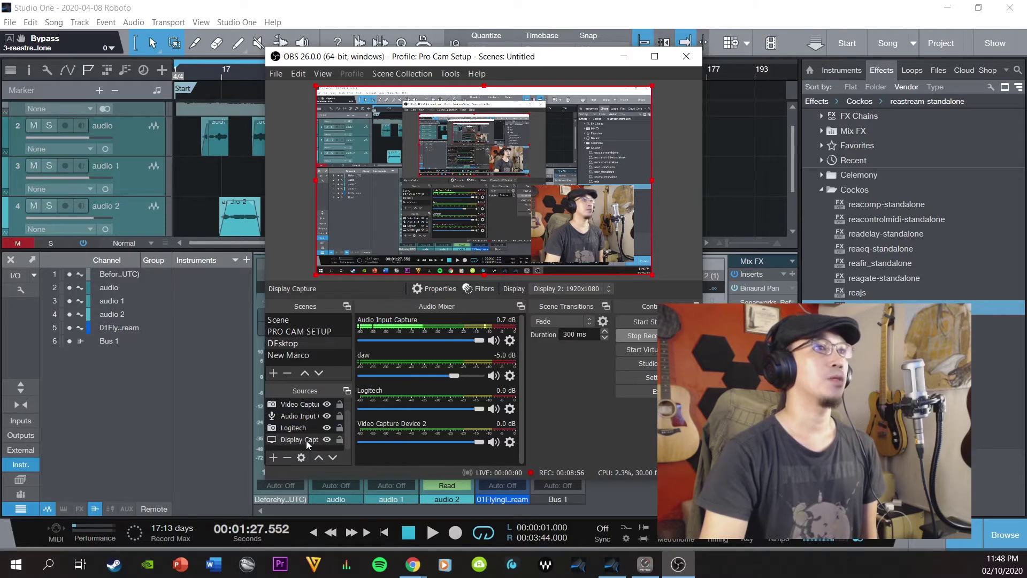
Step: Remove the existing daw audio source from the DEsktop scene and confirm the removal
{"action": "left_click", "coordinate": [301, 417]}
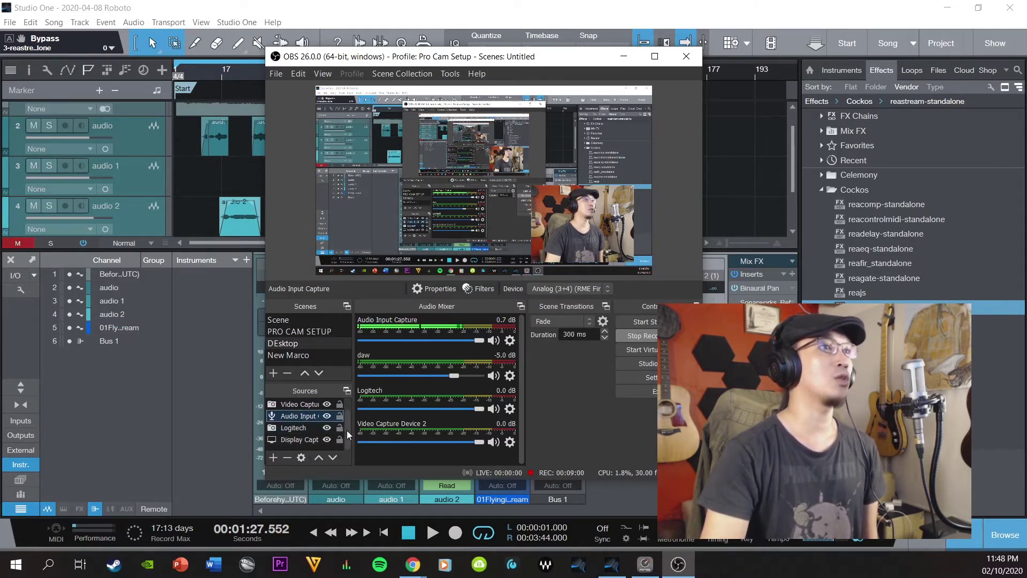
{"action": "left_click_drag", "start_coordinate": [346, 430], "coordinate": [346, 410]}
{"action": "right_click", "coordinate": [302, 406]}
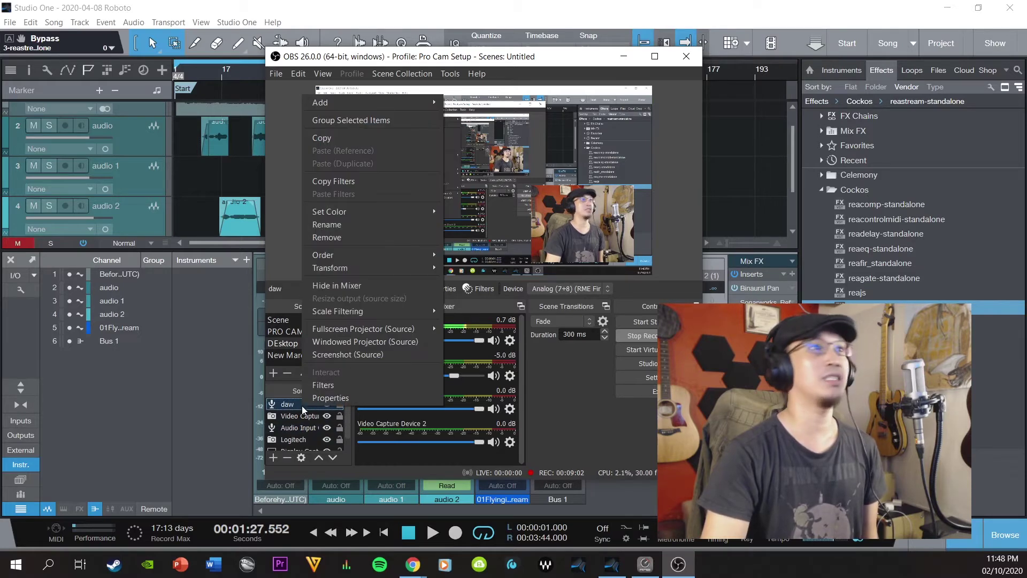
{"action": "left_click", "coordinate": [351, 239]}
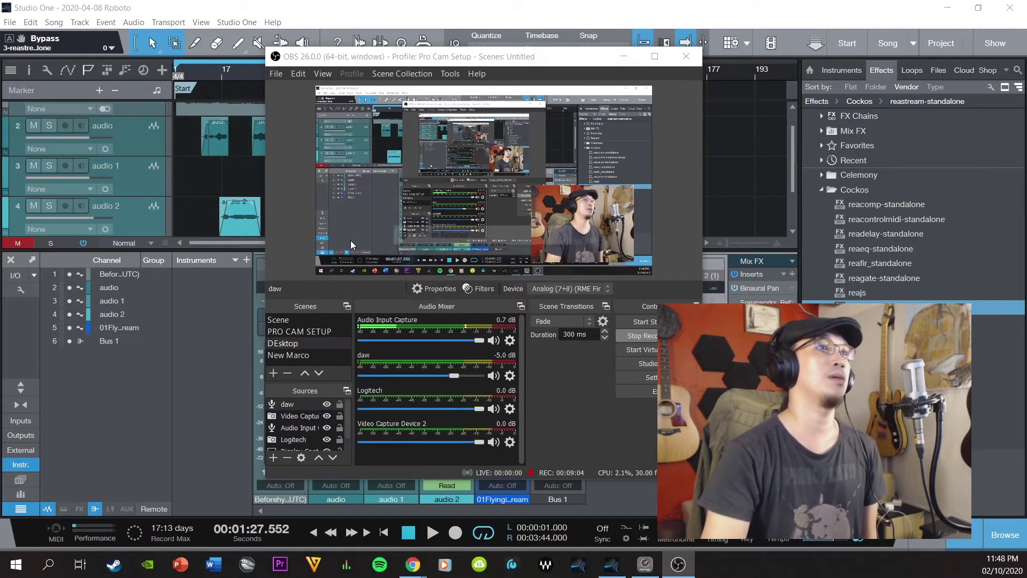
{"action": "left_click", "coordinate": [522, 289]}
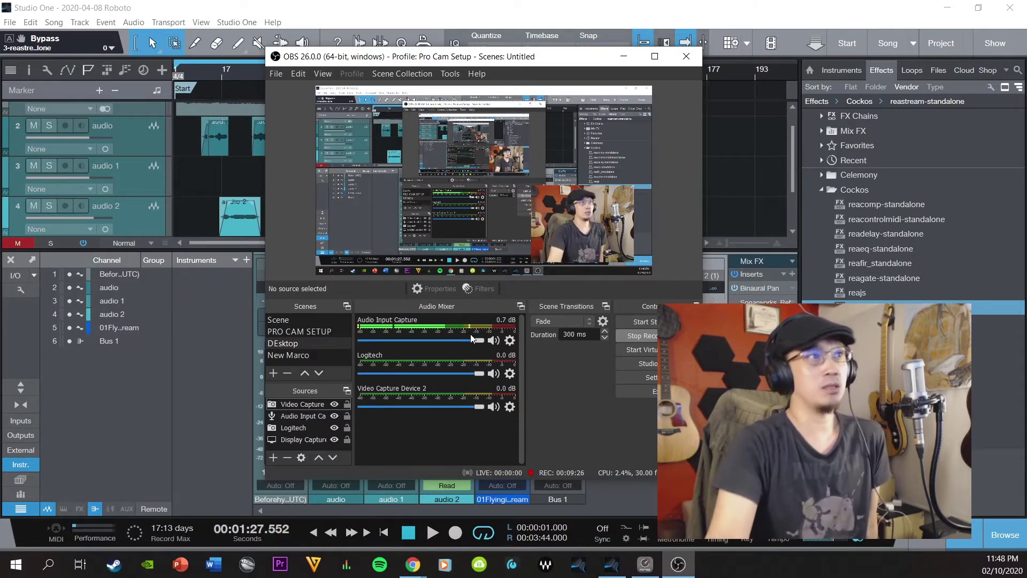
Step: Add a new Audio Input Capture source named DAW to the DEsktop scene
{"action": "left_click", "coordinate": [271, 456]}
{"action": "mouse_move", "coordinate": [287, 447]}
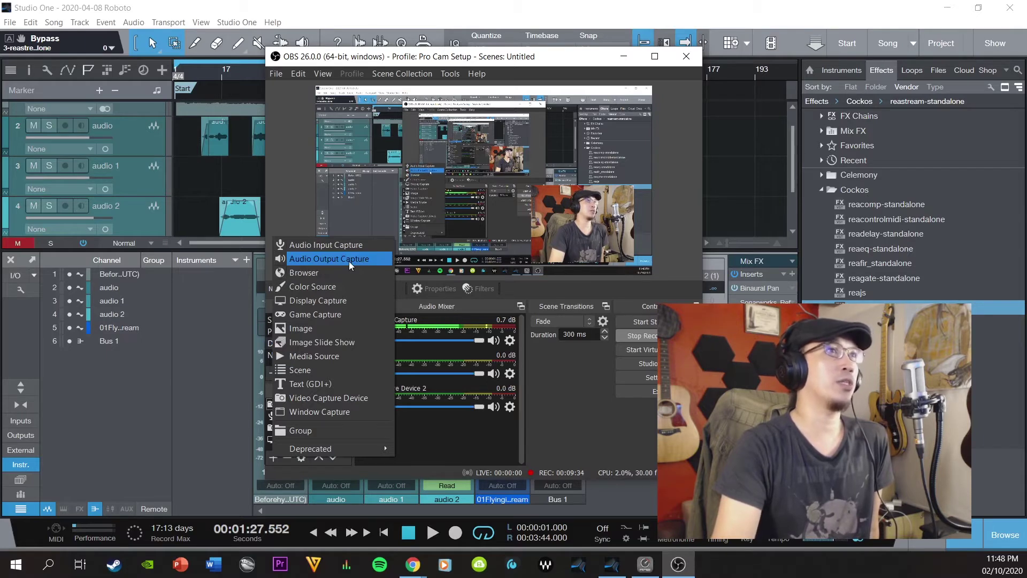
{"action": "left_click", "coordinate": [351, 243]}
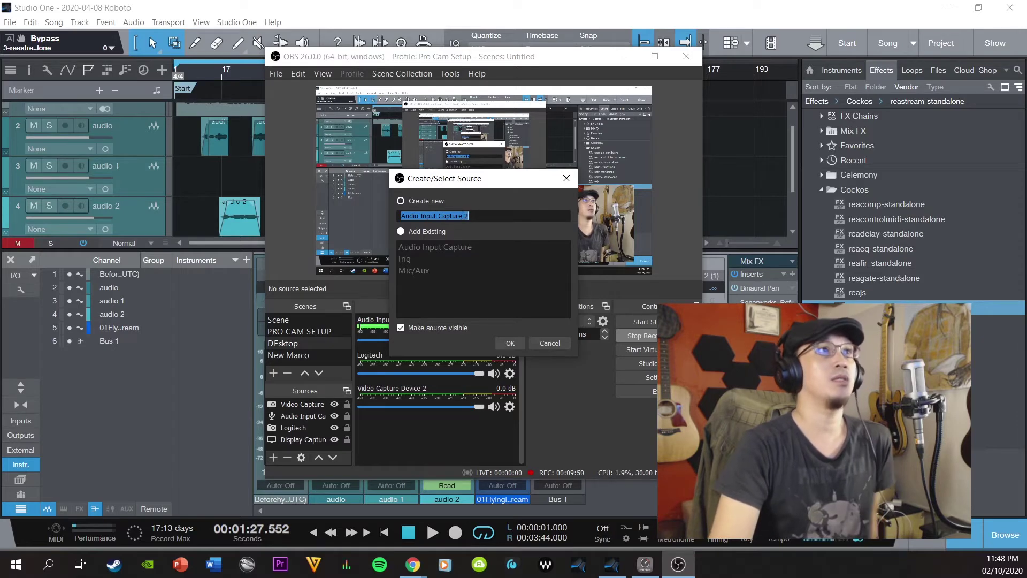
{"action": "type", "text": "DAW"}
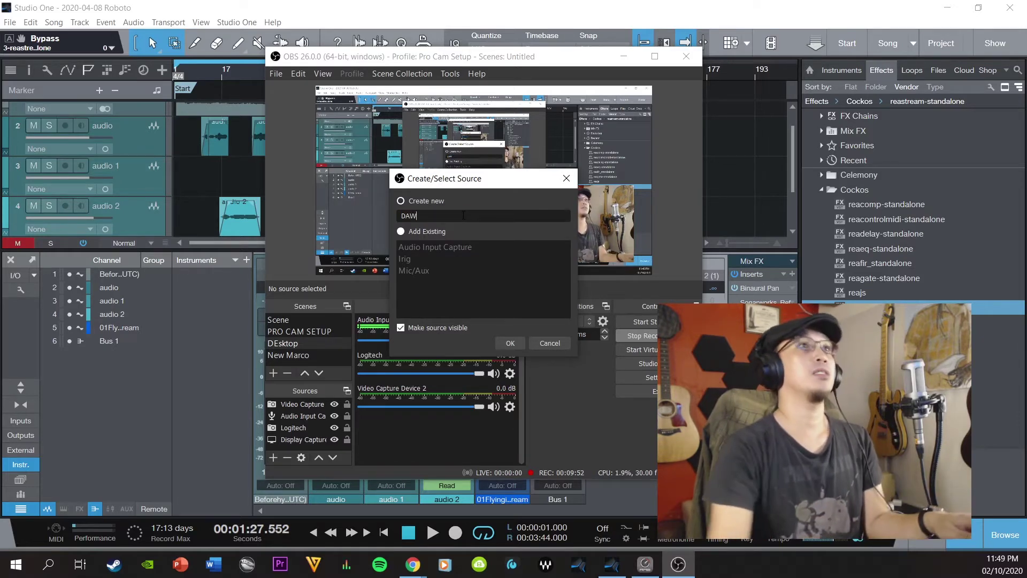
{"action": "left_click", "coordinate": [502, 345]}
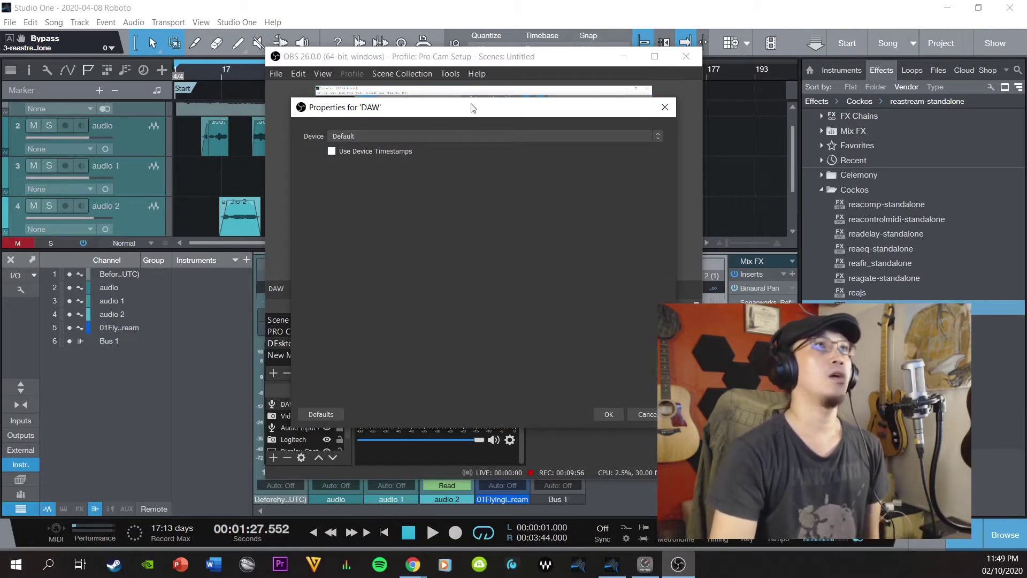
Step: Set the DAW source's device to Analog (7+8) (RME Fireface 800) and accept its properties
{"action": "left_click_drag", "start_coordinate": [472, 110], "coordinate": [481, 108]}
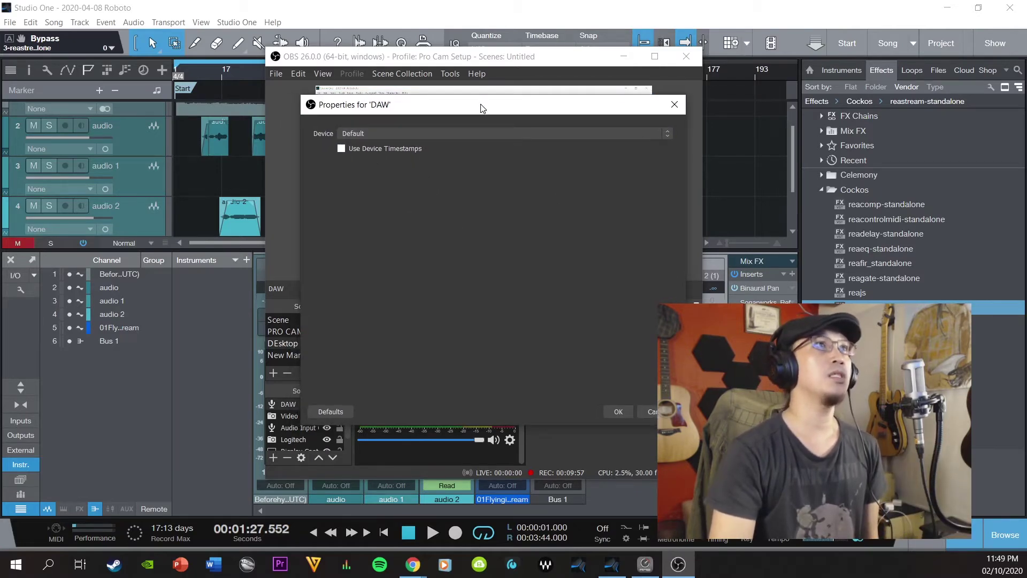
{"action": "left_click", "coordinate": [451, 130]}
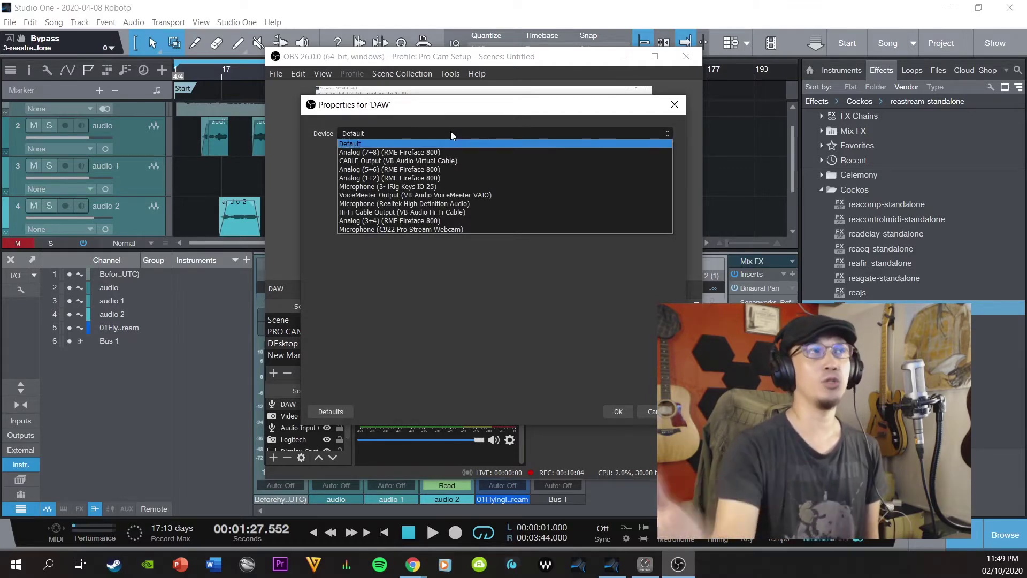
{"action": "left_click", "coordinate": [430, 152]}
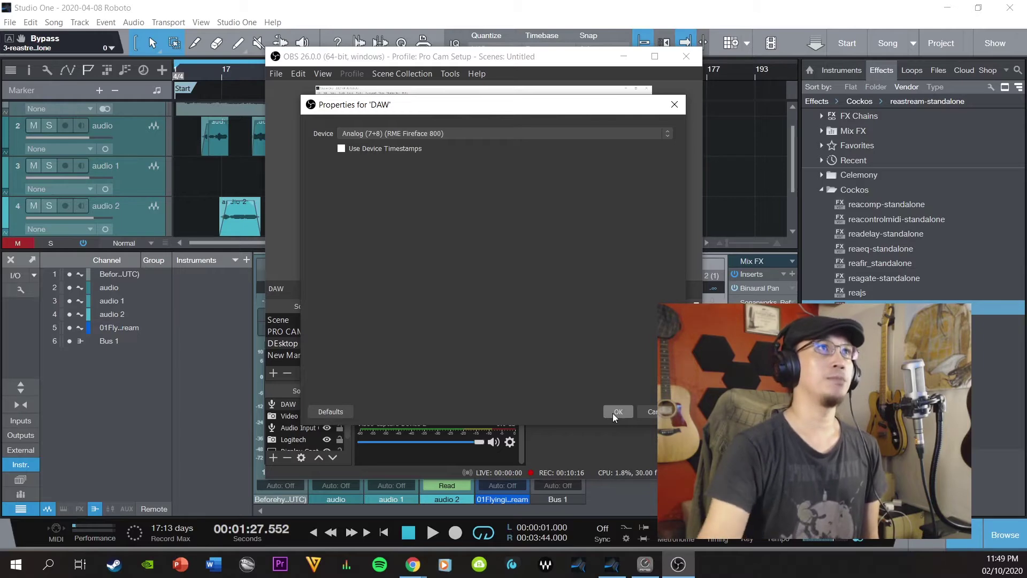
{"action": "left_click", "coordinate": [426, 132]}
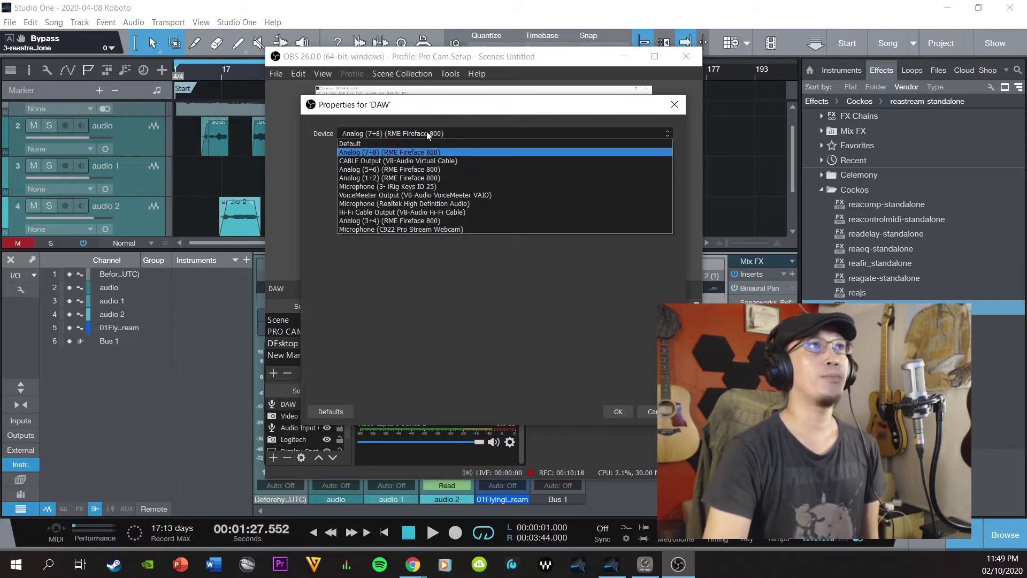
{"action": "left_click", "coordinate": [426, 132]}
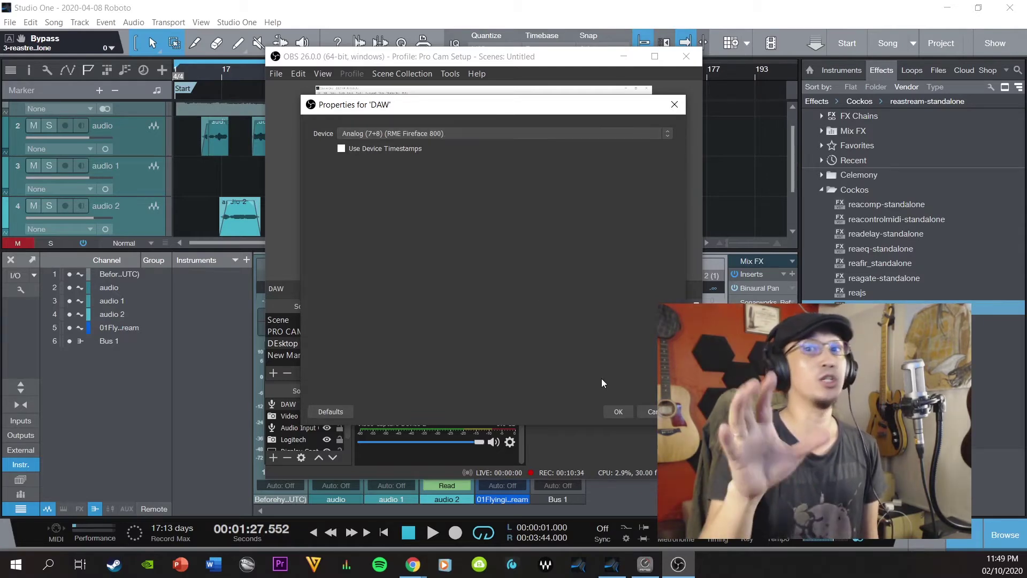
{"action": "left_click", "coordinate": [615, 412]}
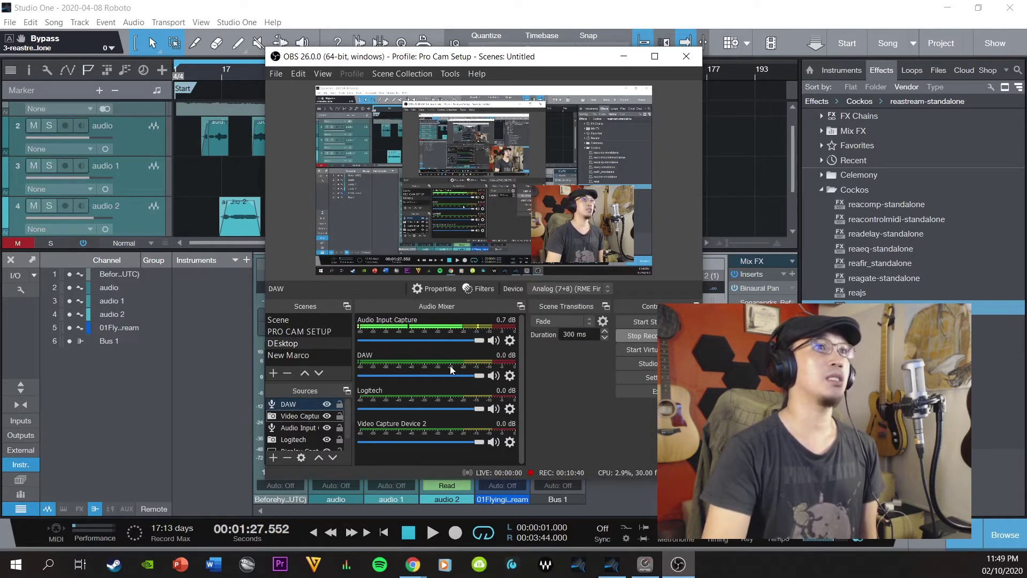
Step: Add a VST 2.x Plug-in filter with its default name to the DAW audio source
{"action": "left_click", "coordinate": [509, 375]}
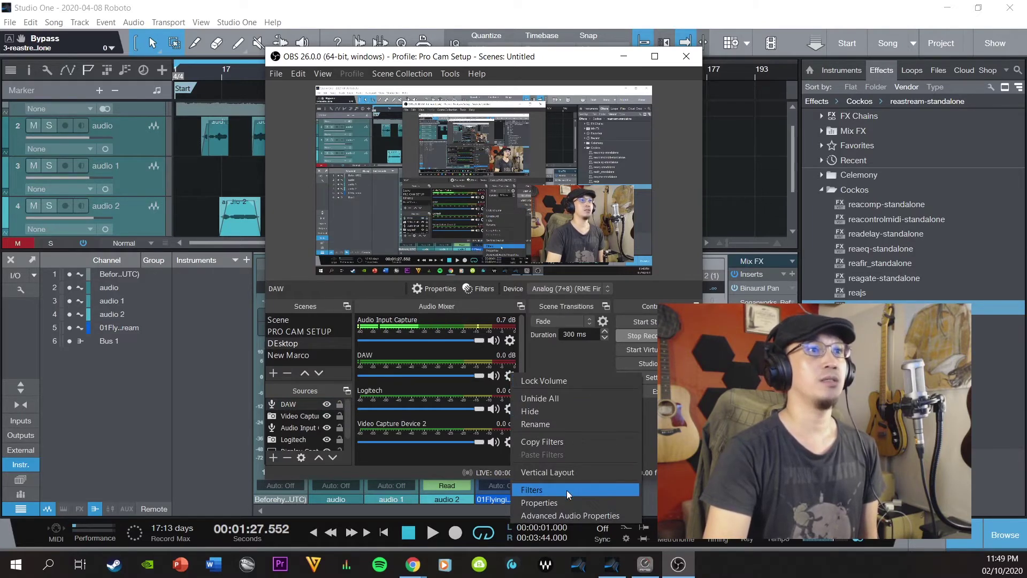
{"action": "left_click", "coordinate": [585, 366]}
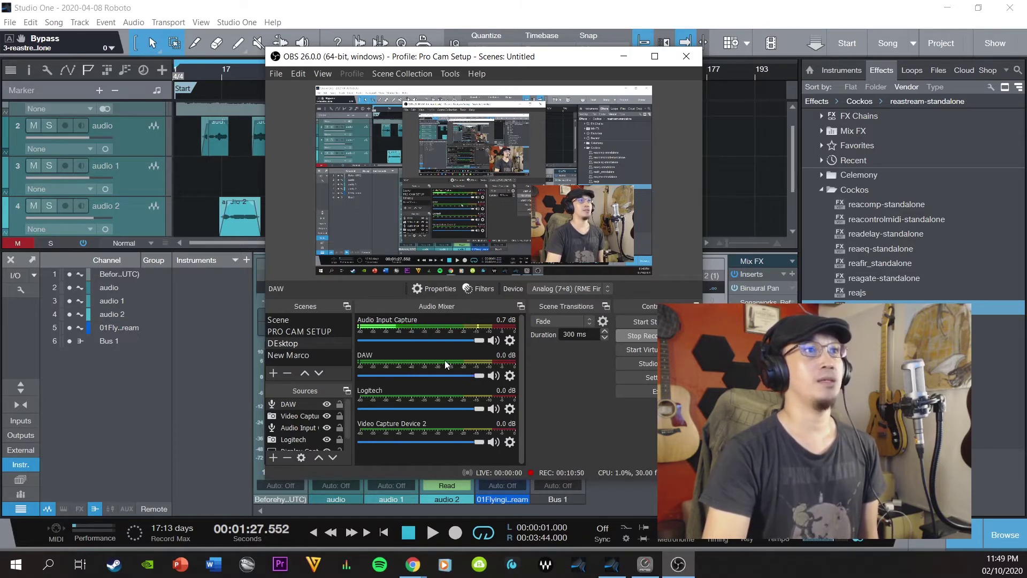
{"action": "left_click", "coordinate": [510, 376]}
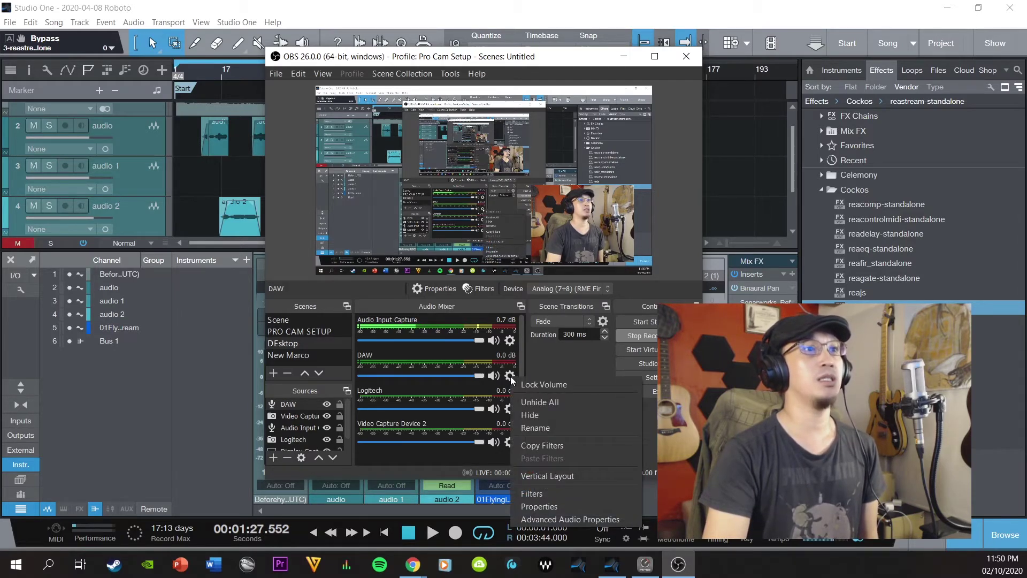
{"action": "left_click", "coordinate": [556, 492]}
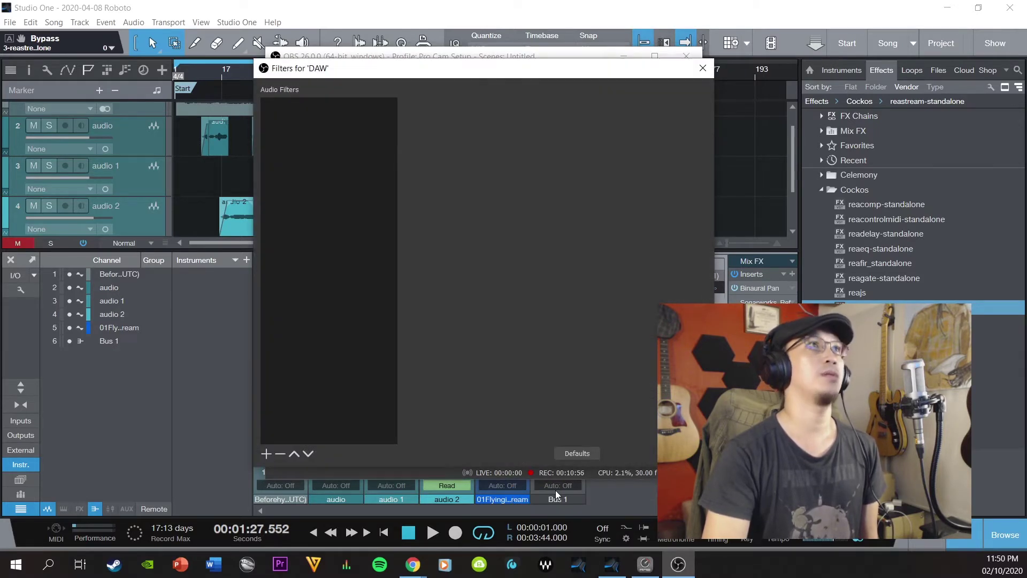
{"action": "left_click_drag", "start_coordinate": [494, 75], "coordinate": [543, 73]}
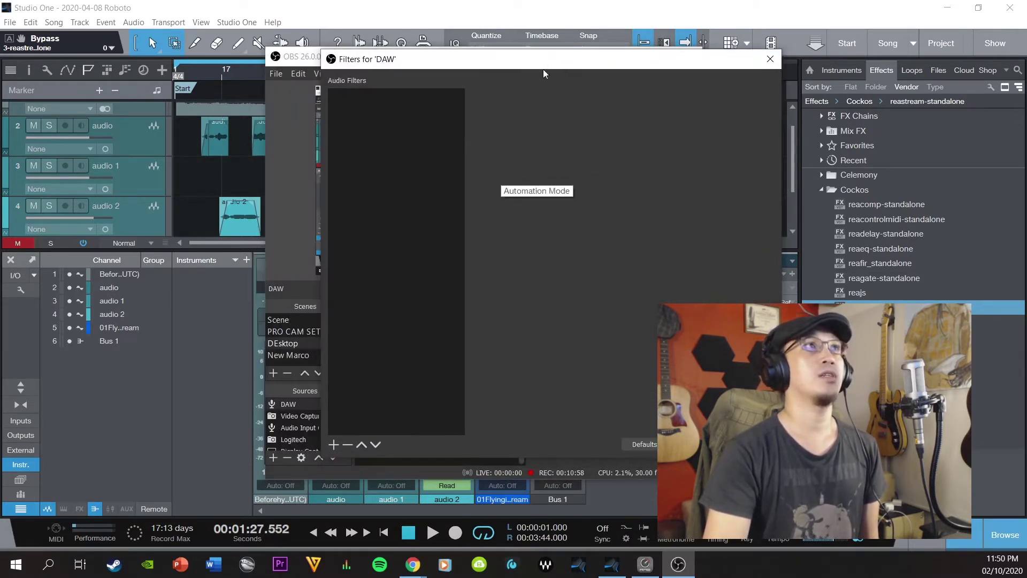
{"action": "left_click", "coordinate": [333, 445]}
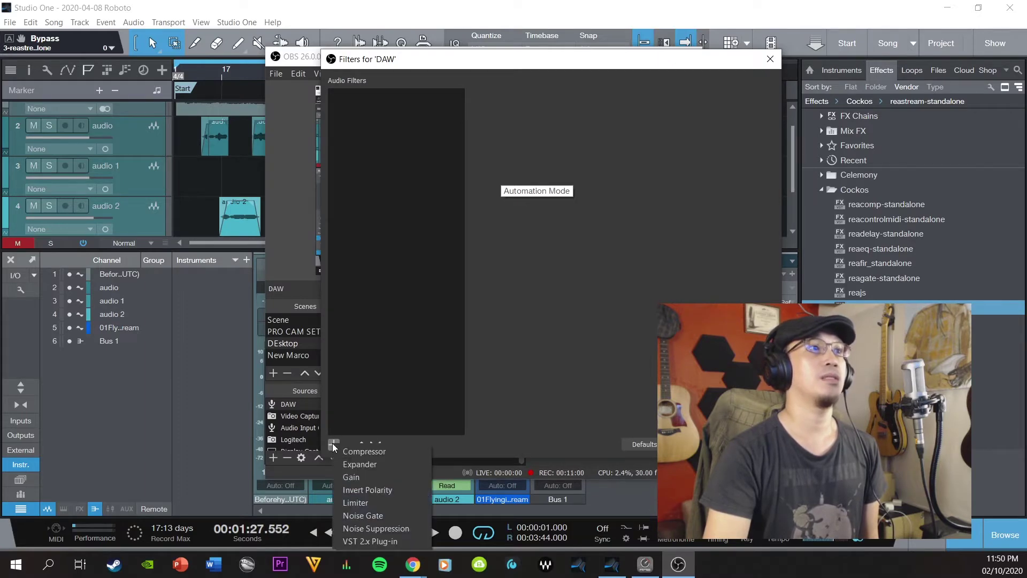
{"action": "left_click", "coordinate": [394, 541]}
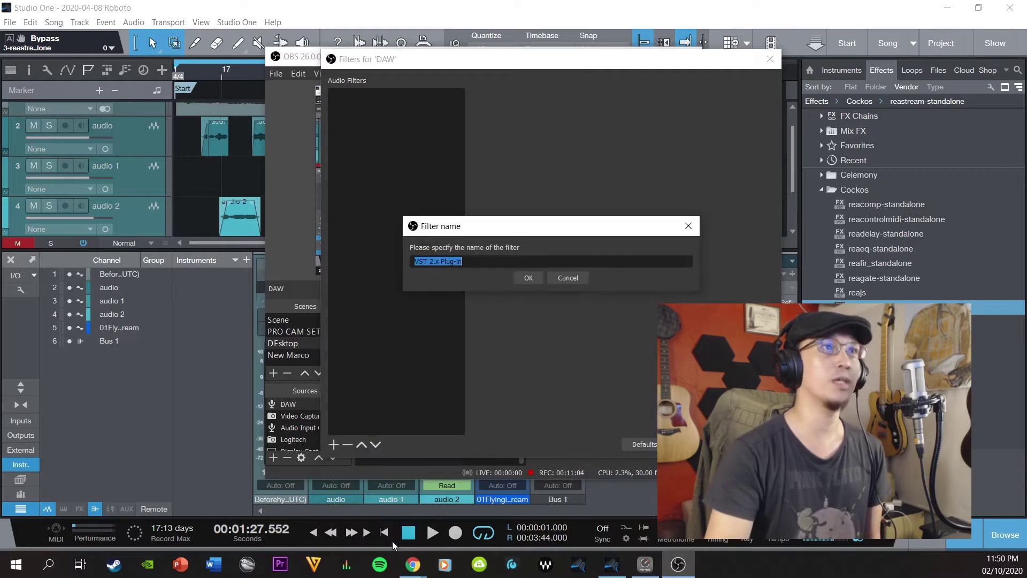
{"action": "left_click", "coordinate": [532, 274]}
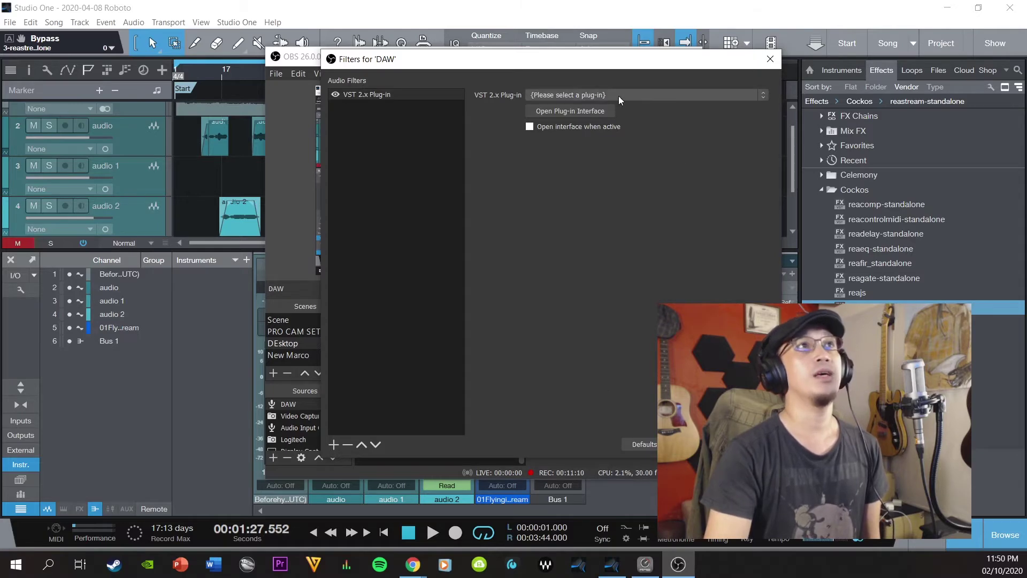
Step: Choose reastream-standalone as the plug-in for the DAW source's VST 2.x filter
{"action": "left_click", "coordinate": [574, 110]}
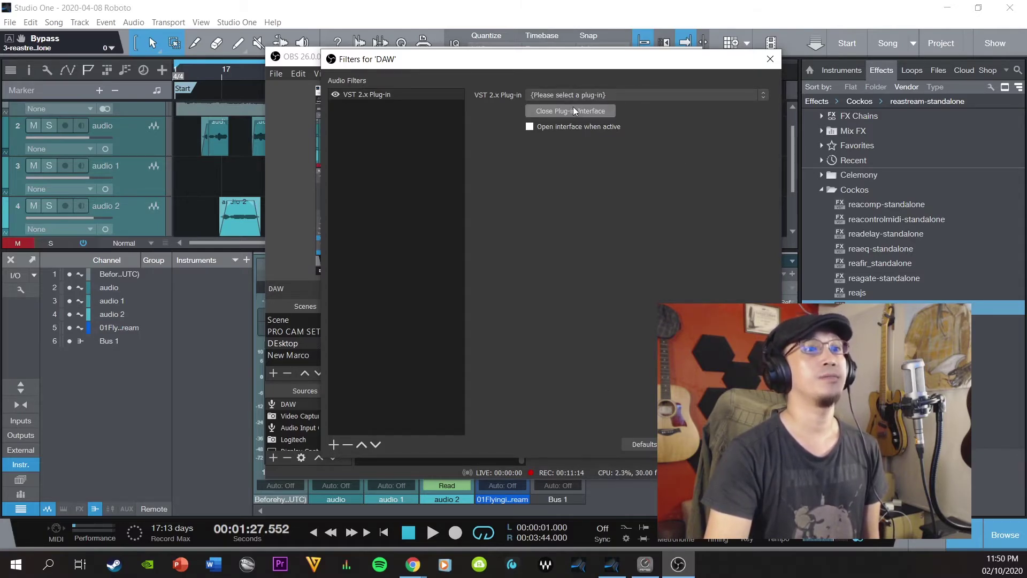
{"action": "left_click_drag", "start_coordinate": [615, 59], "coordinate": [586, 85]}
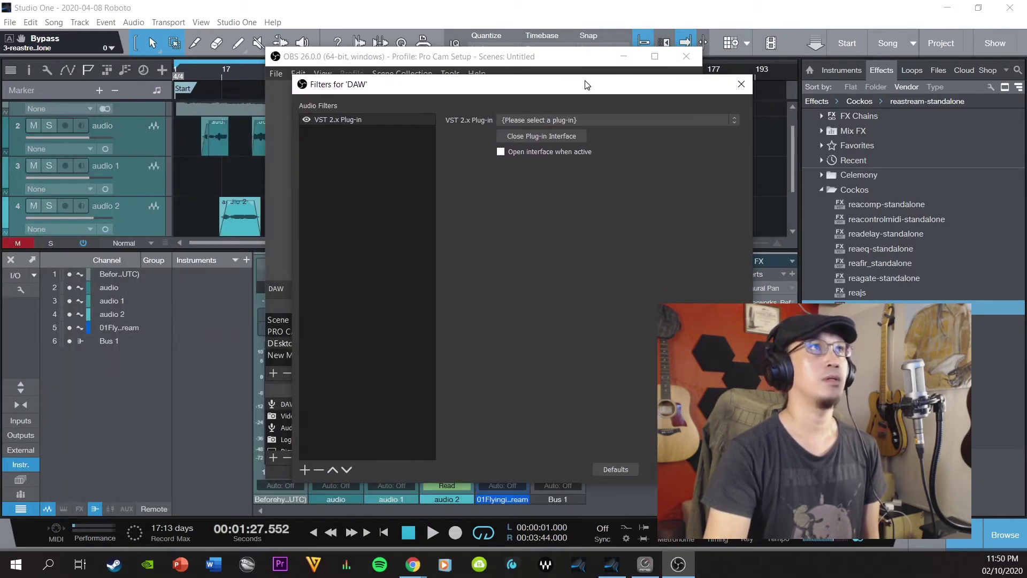
{"action": "left_click", "coordinate": [533, 120]}
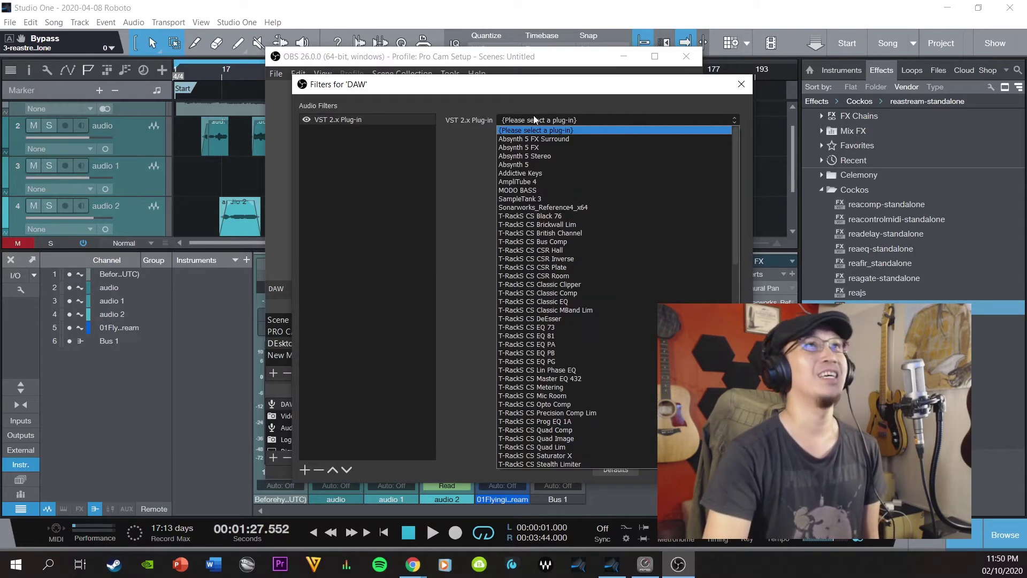
{"action": "scroll", "coordinate": [553, 209], "scroll_direction": "down", "scroll_amount": 20}
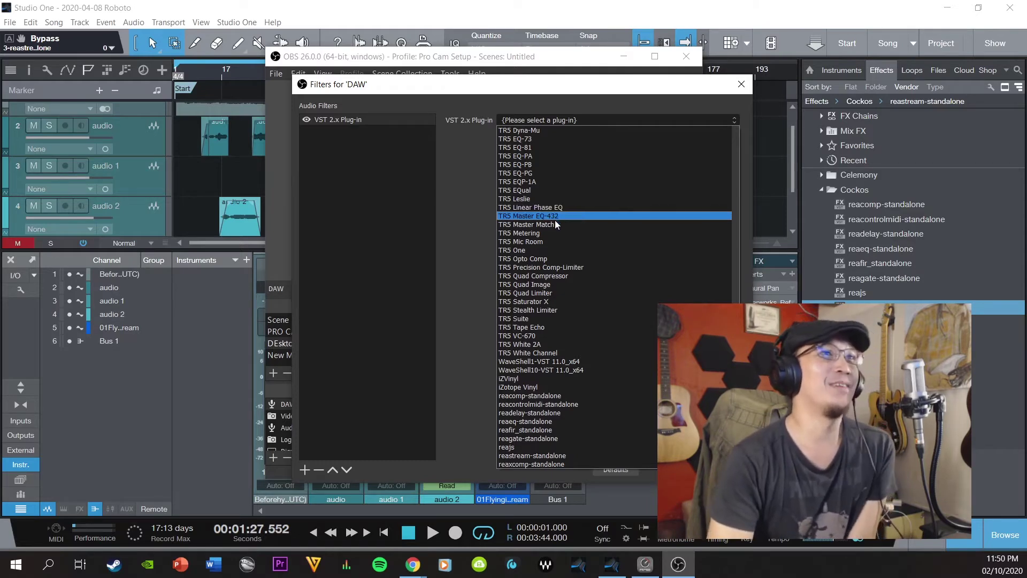
{"action": "left_click", "coordinate": [563, 455]}
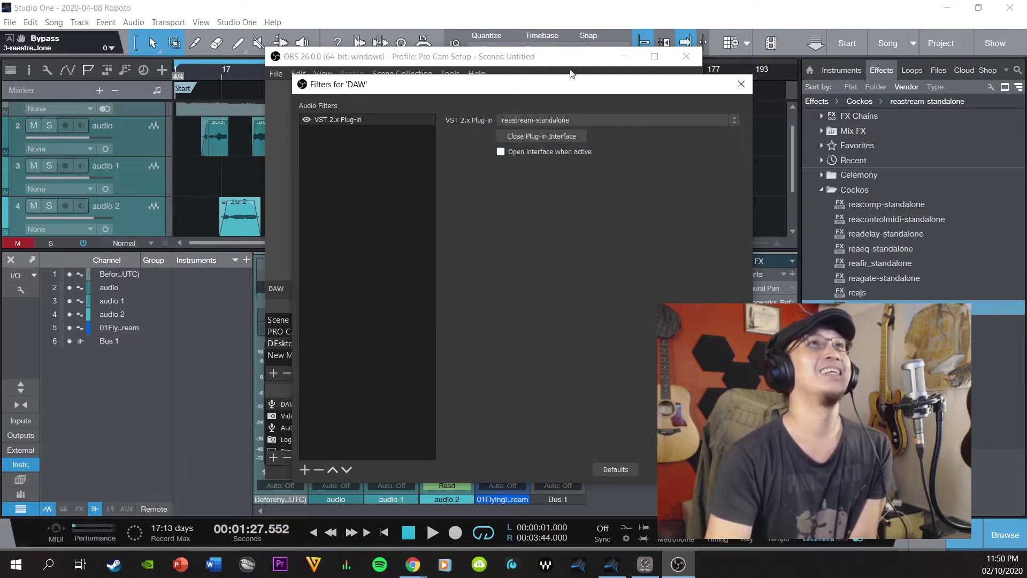
Step: Open the ReaStream plug-in interface from the DAW filter and move it clear of the filter settings
{"action": "left_click_drag", "start_coordinate": [575, 86], "coordinate": [388, 91]}
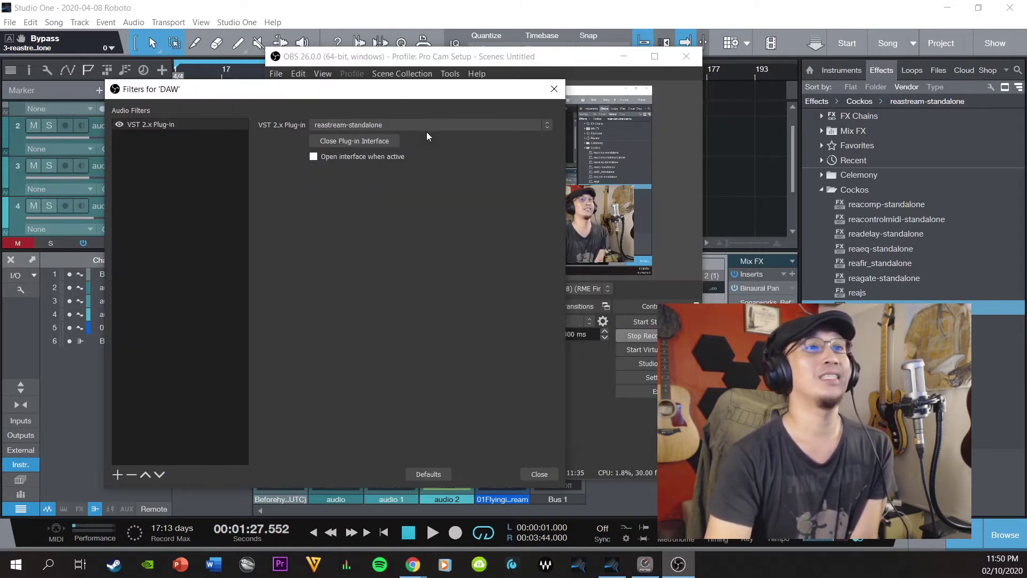
{"action": "left_click", "coordinate": [351, 142]}
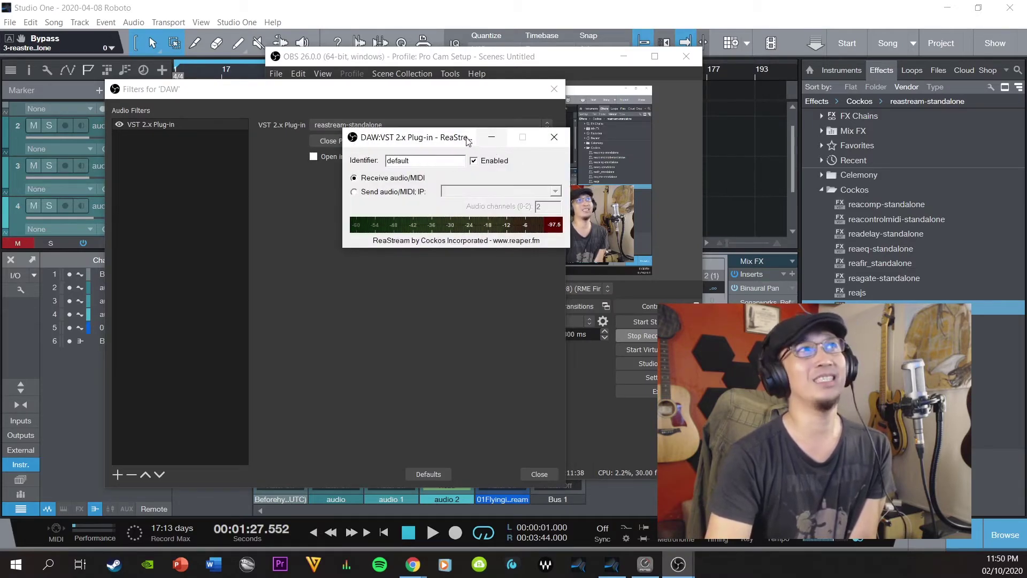
{"action": "left_click_drag", "start_coordinate": [453, 141], "coordinate": [546, 233]}
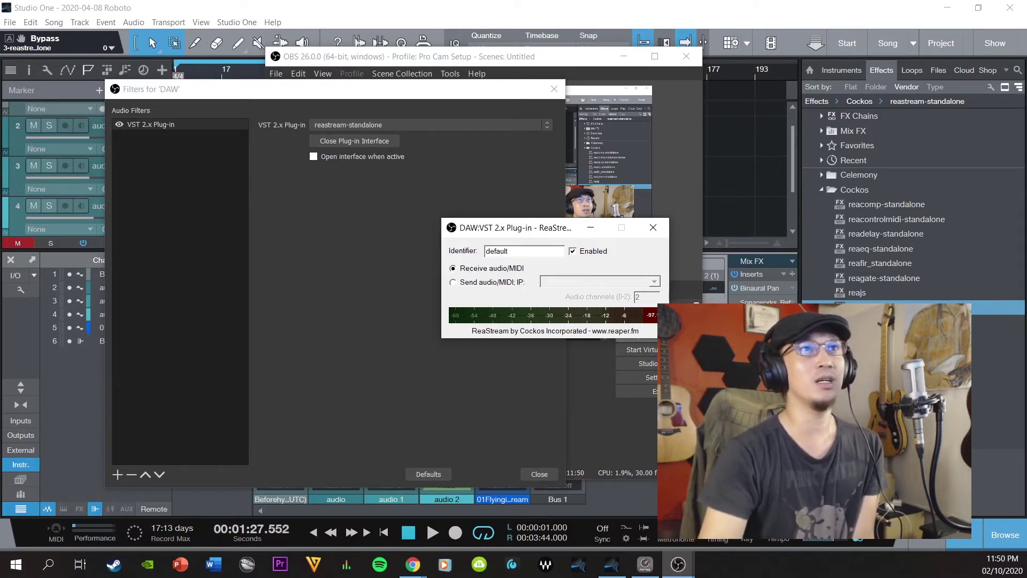
Step: Compare ReaStream's send settings in Studio One with the receive settings in the OBS filter, closing each plug-in window after review
{"action": "key", "text": "alt+Tab"}
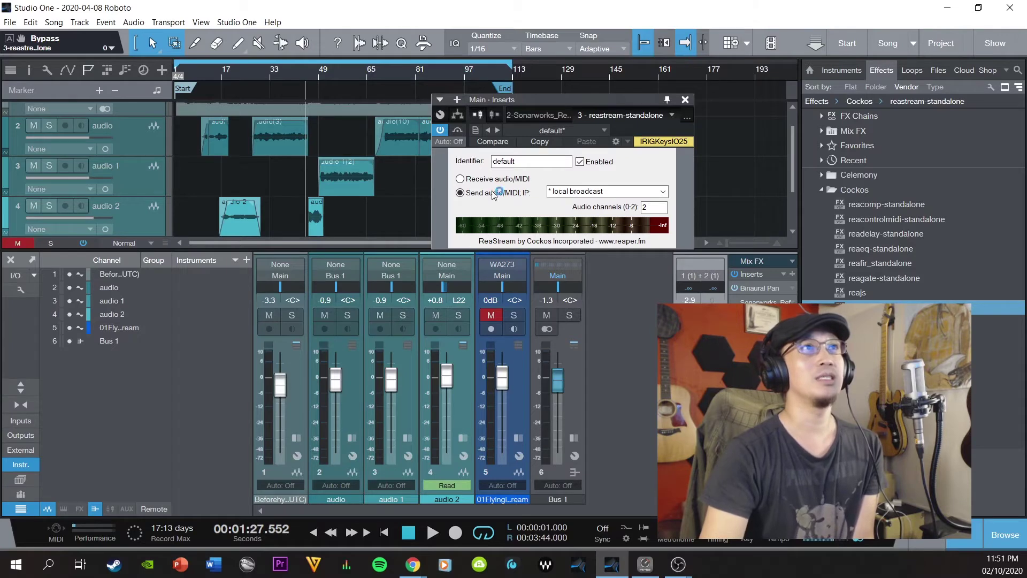
{"action": "left_click", "coordinate": [684, 100]}
{"action": "mouse_move", "coordinate": [675, 557]}
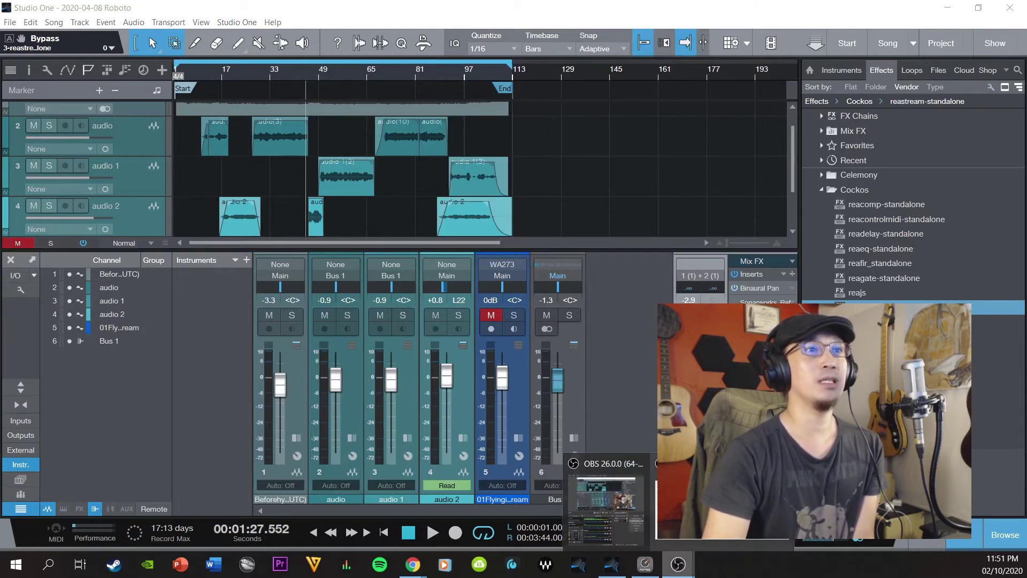
{"action": "left_click", "coordinate": [614, 502]}
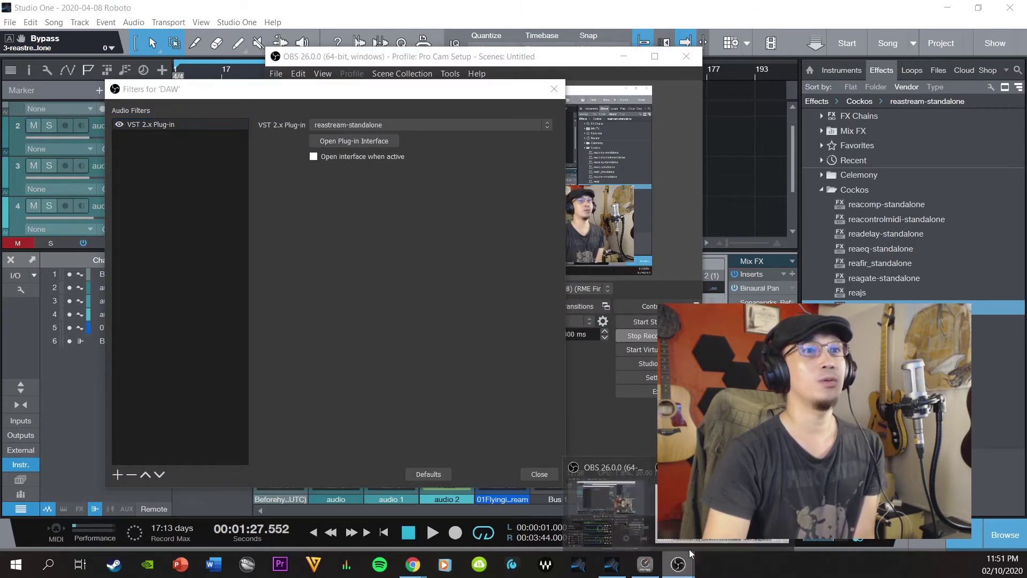
{"action": "left_click", "coordinate": [615, 508]}
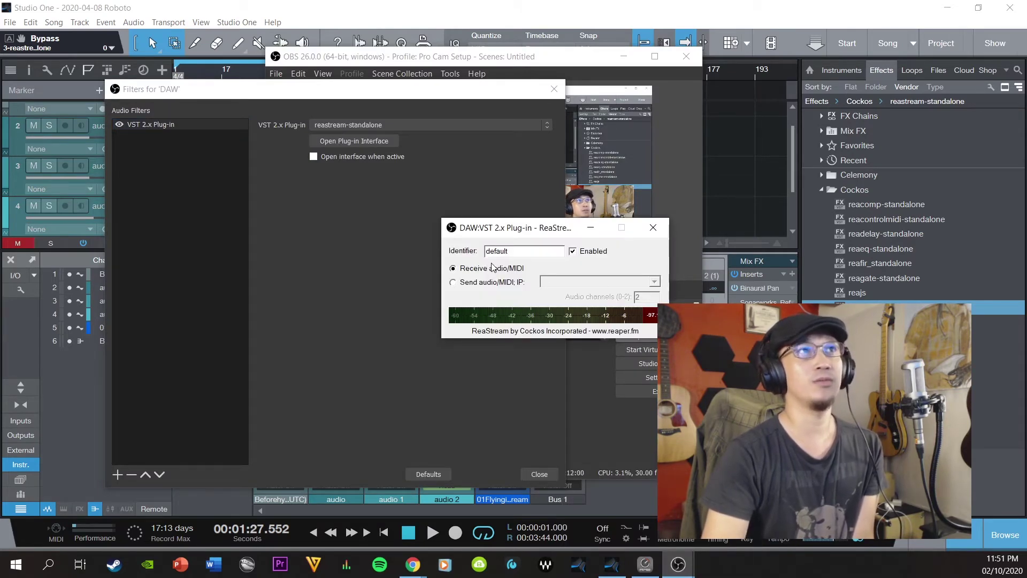
{"action": "left_click", "coordinate": [651, 228]}
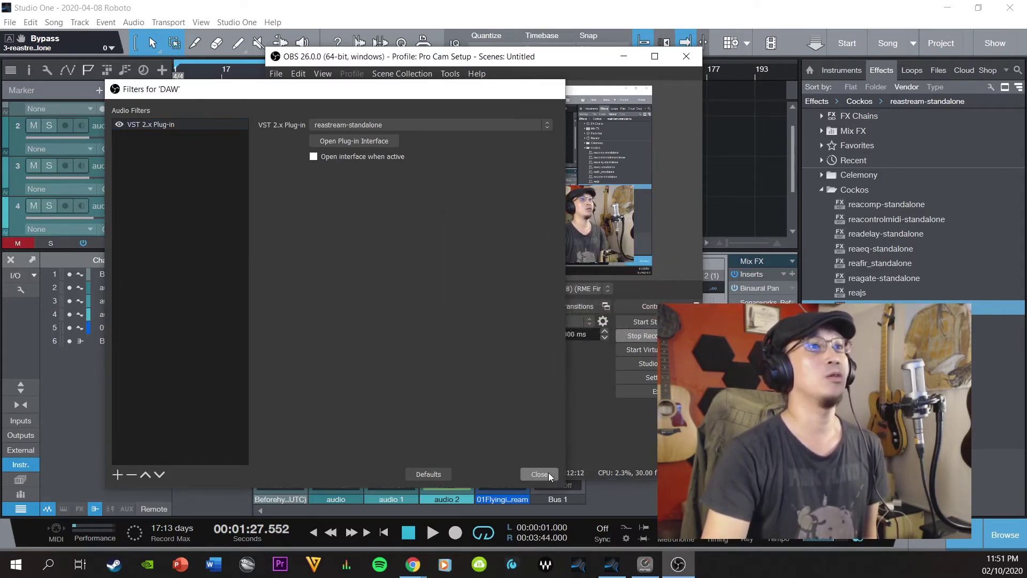
Step: Close the DAW filter settings and play the Studio One song in short passes to check the DAW meter in the OBS audio mixer
{"action": "left_click", "coordinate": [548, 473]}
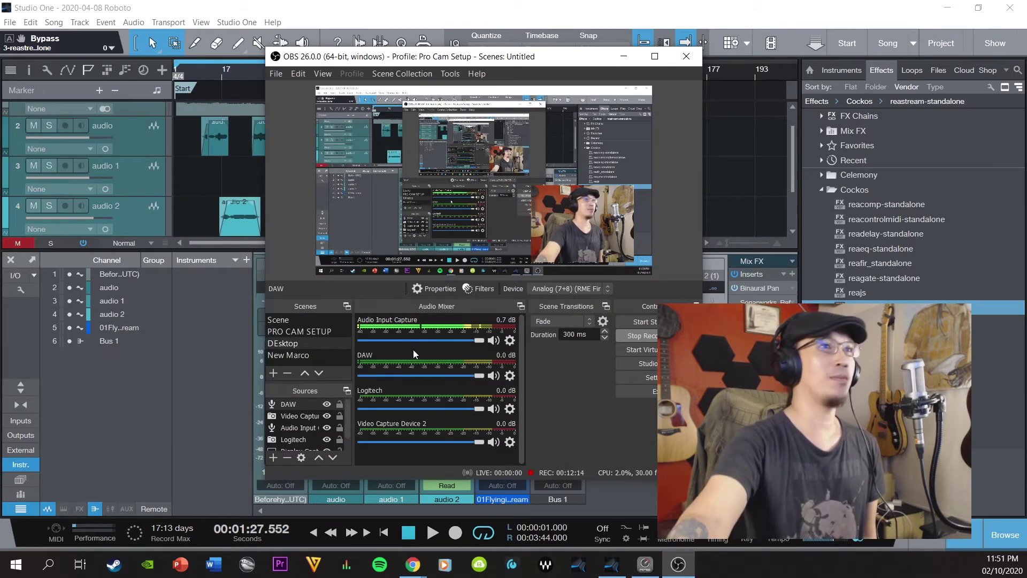
{"action": "key", "text": "space"}
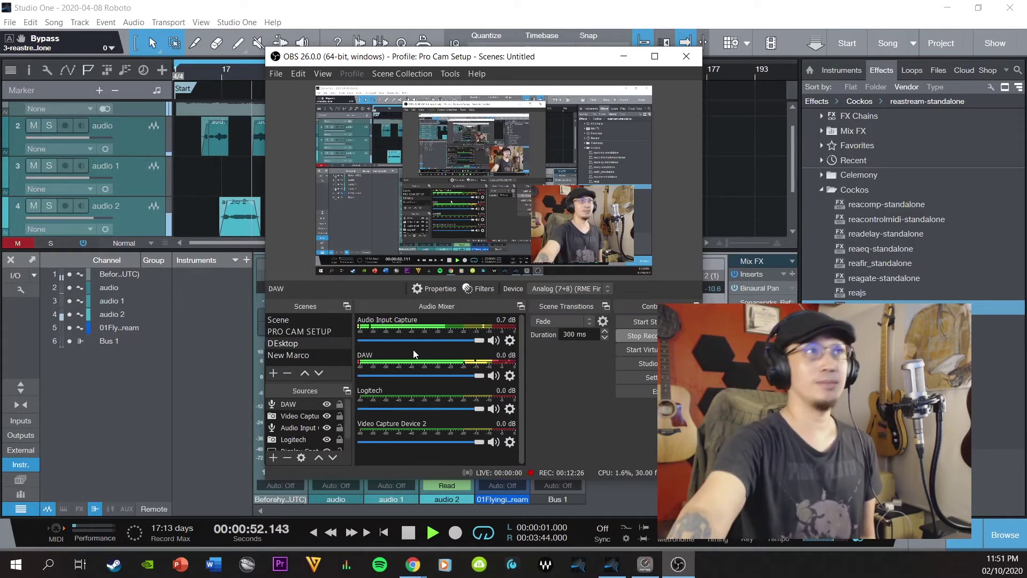
{"action": "key", "text": "space"}
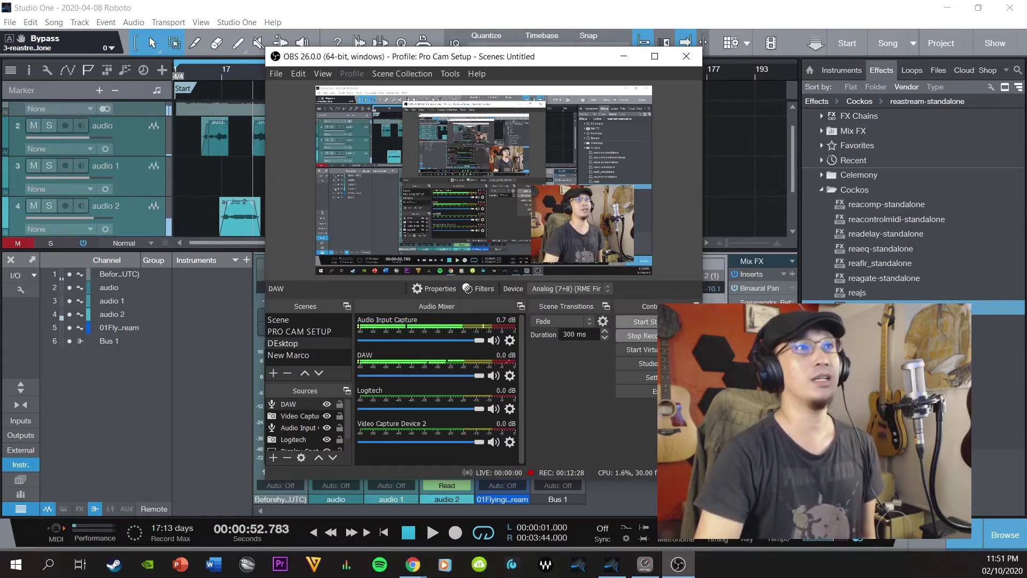
{"action": "left_click_drag", "start_coordinate": [556, 59], "coordinate": [528, 62]}
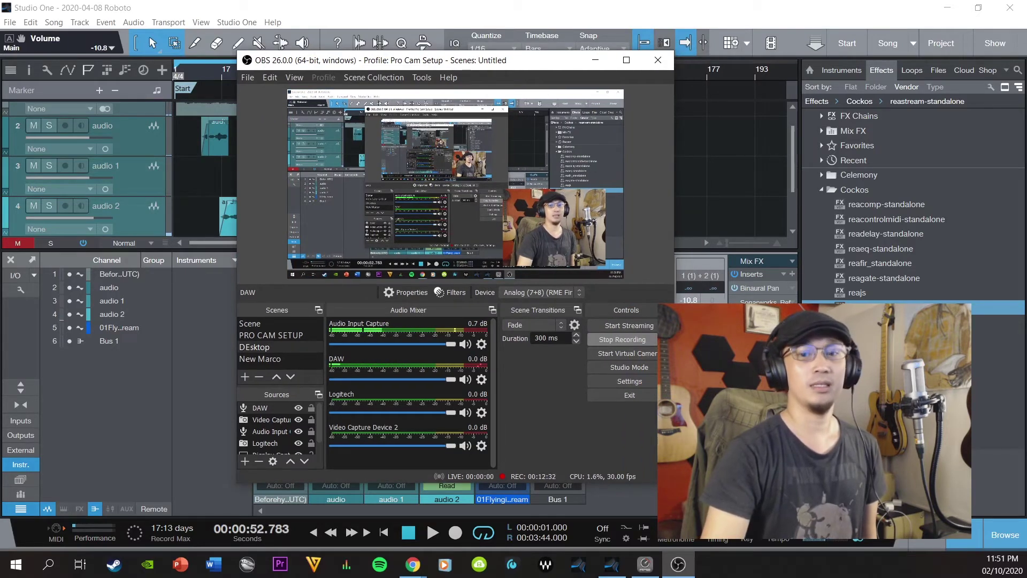
{"action": "key", "text": "space"}
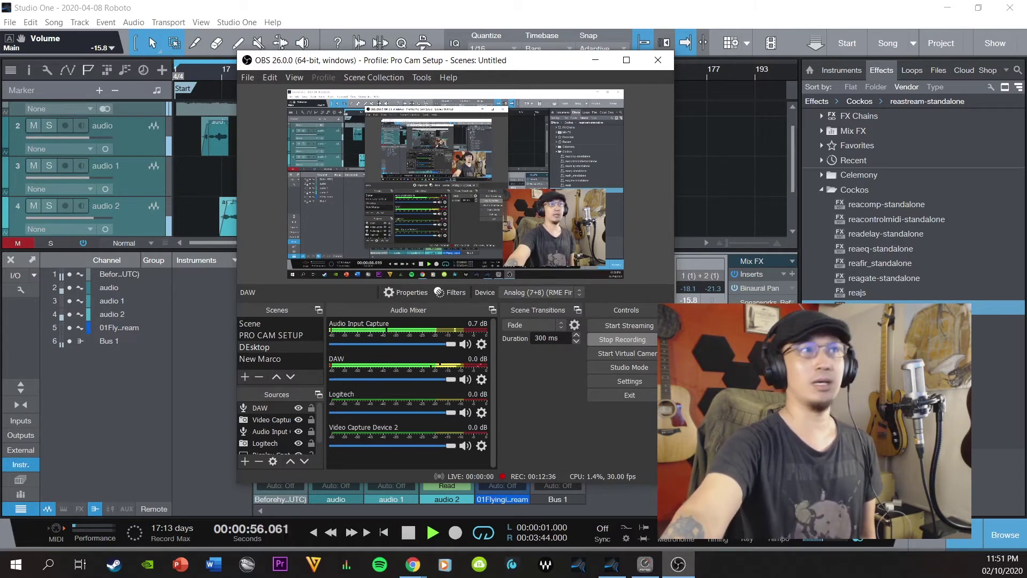
{"action": "key", "text": "space"}
Step: Set Studio One's main volume to -3.0 dB and lower the DAW source in the OBS audio mixer to -16.0 dB
{"action": "left_click_drag", "start_coordinate": [453, 380], "coordinate": [416, 386]}
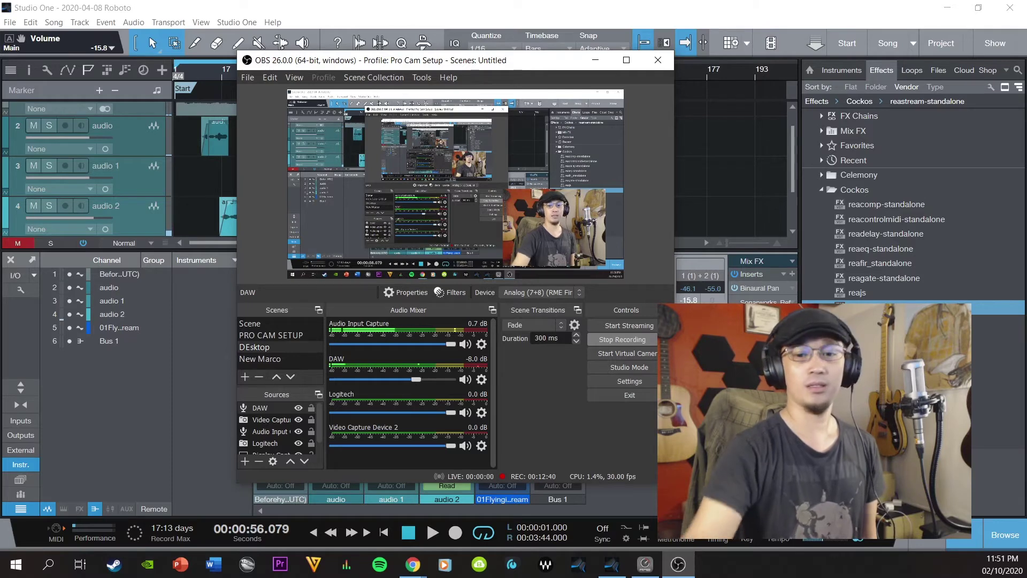
{"action": "key", "text": "alt+Tab"}
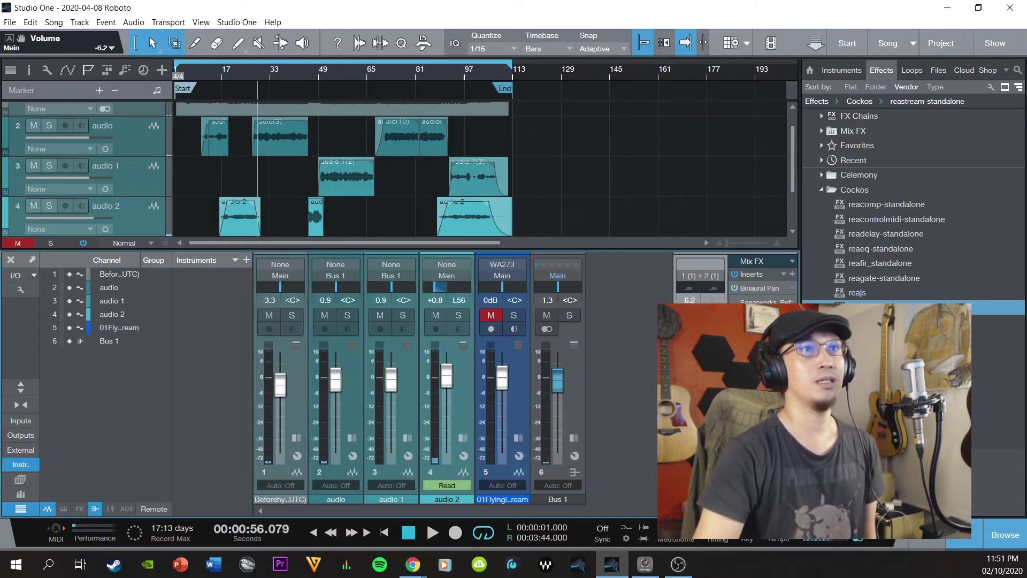
{"action": "left_click", "coordinate": [678, 563]}
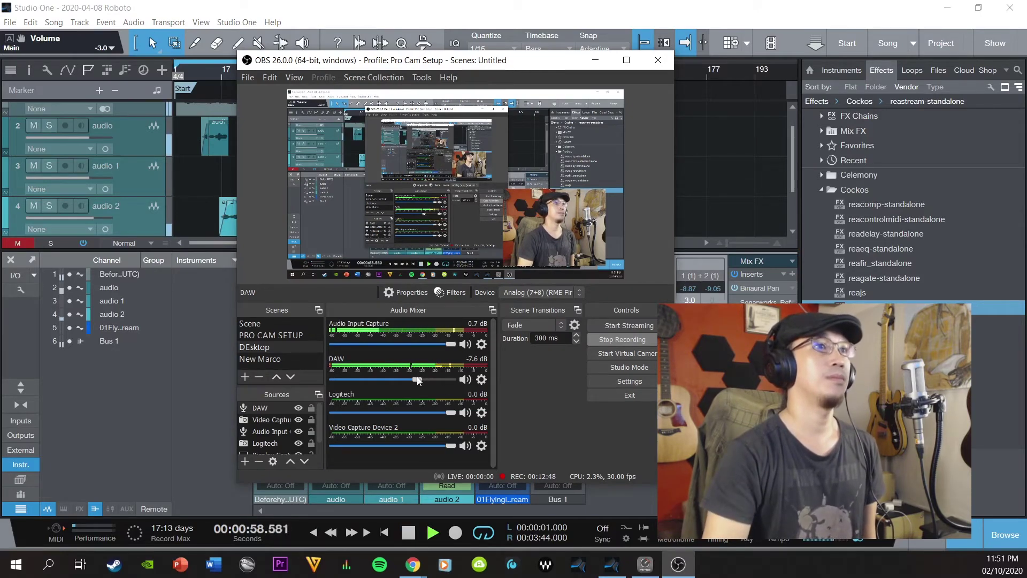
{"action": "left_click_drag", "start_coordinate": [407, 378], "coordinate": [407, 378]}
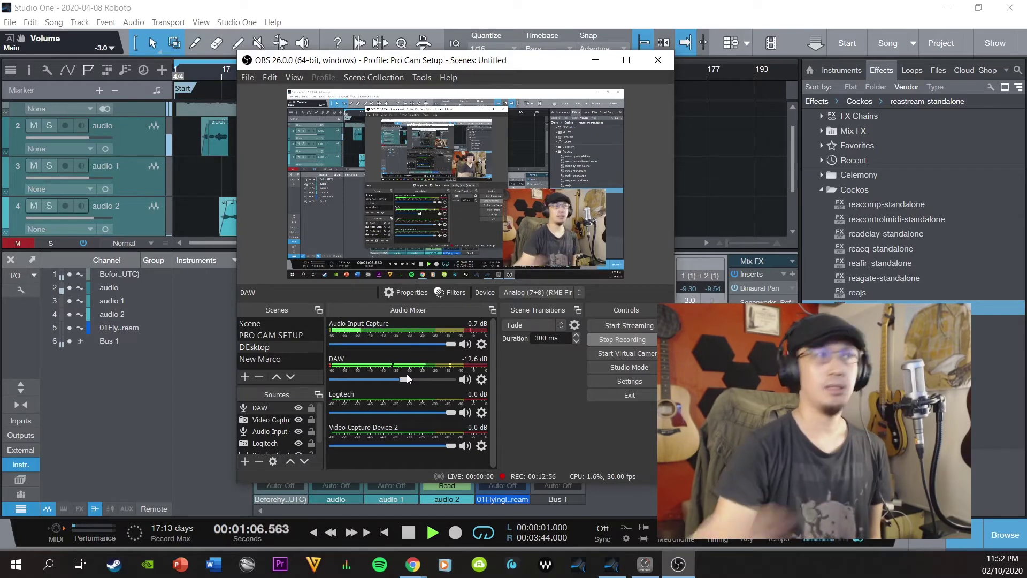
{"action": "left_click_drag", "start_coordinate": [404, 380], "coordinate": [400, 377]}
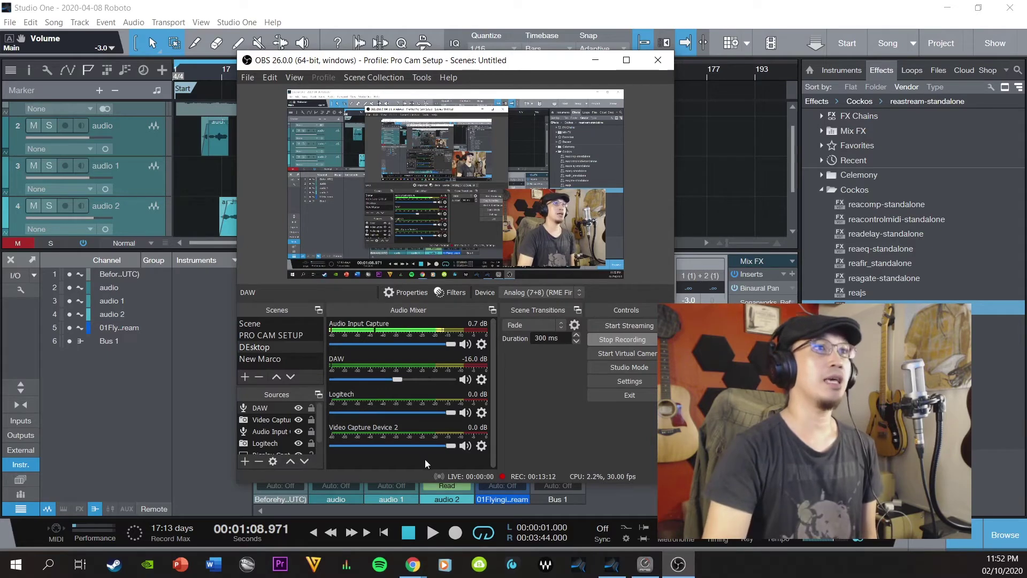
Step: Review the DAW source's filters in OBS, including the available filter types and the ReaStream plug-in's receive settings
{"action": "left_click", "coordinate": [482, 379]}
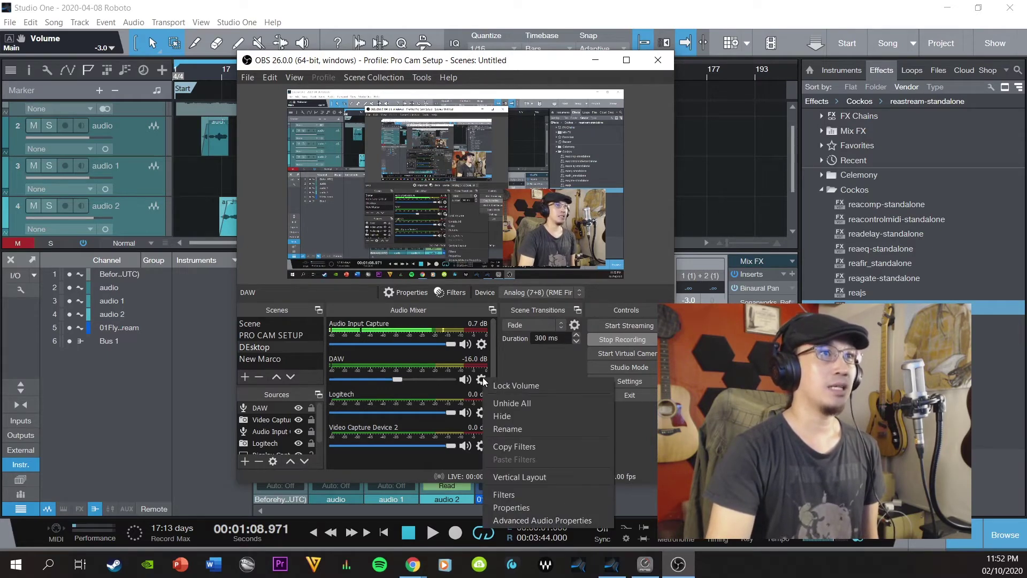
{"action": "left_click", "coordinate": [511, 489]}
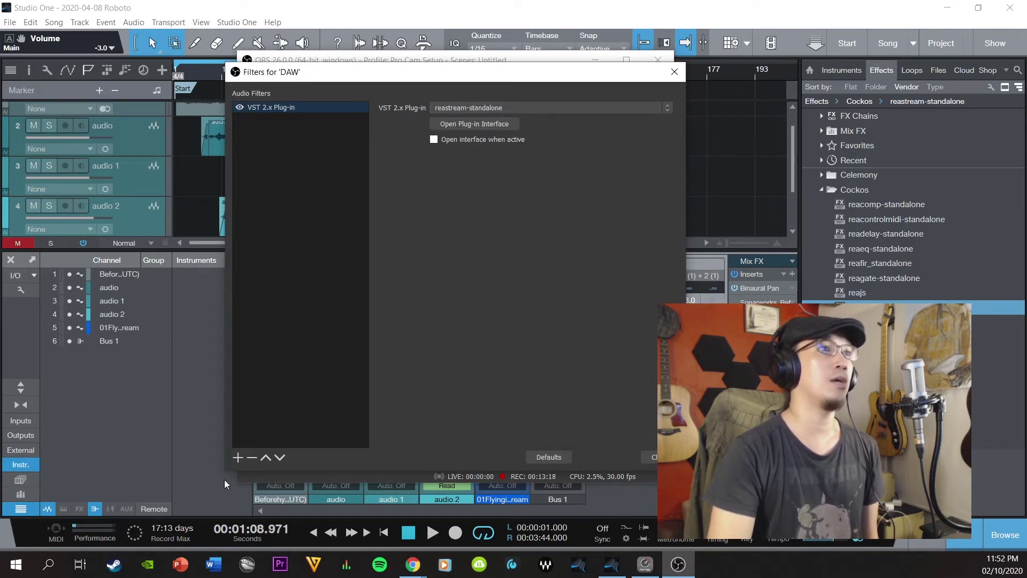
{"action": "left_click", "coordinate": [238, 457]}
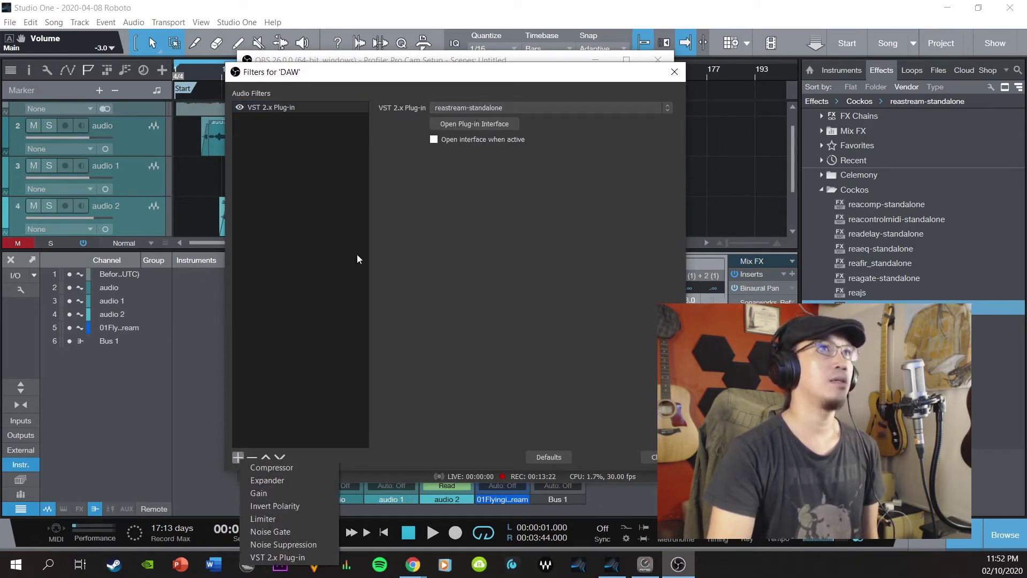
{"action": "left_click", "coordinate": [424, 188]}
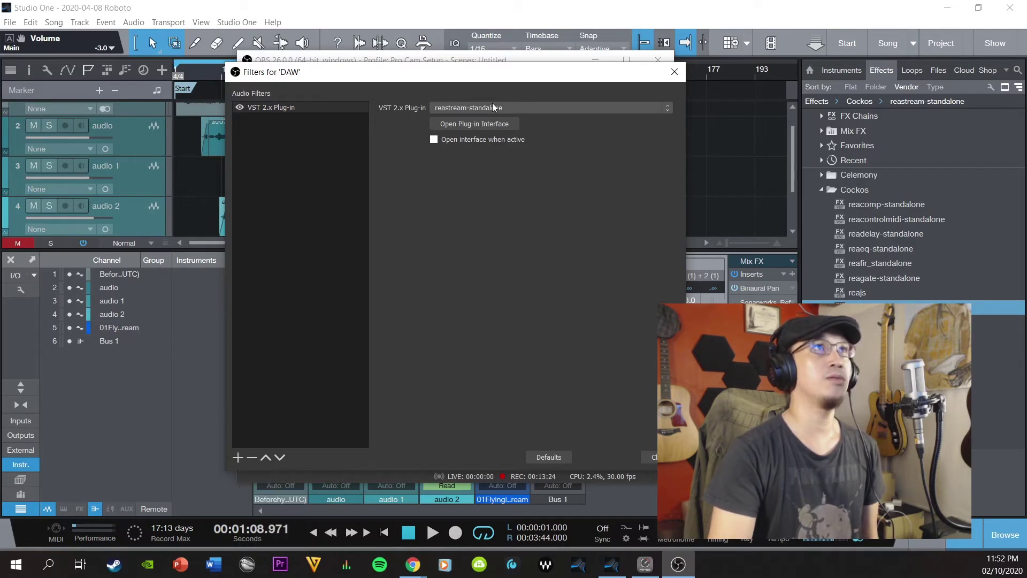
{"action": "left_click", "coordinate": [476, 124]}
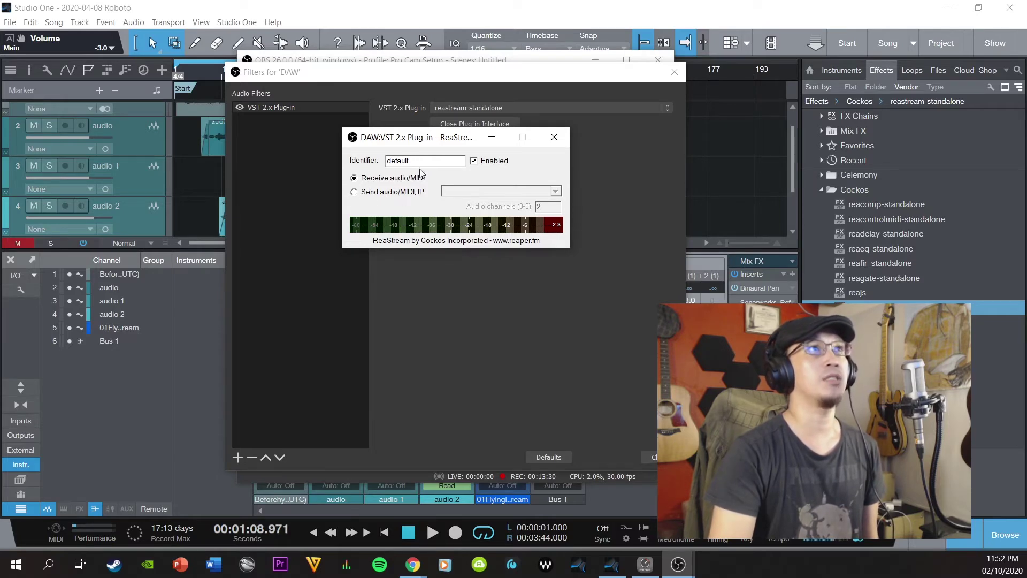
{"action": "left_click", "coordinate": [561, 138]}
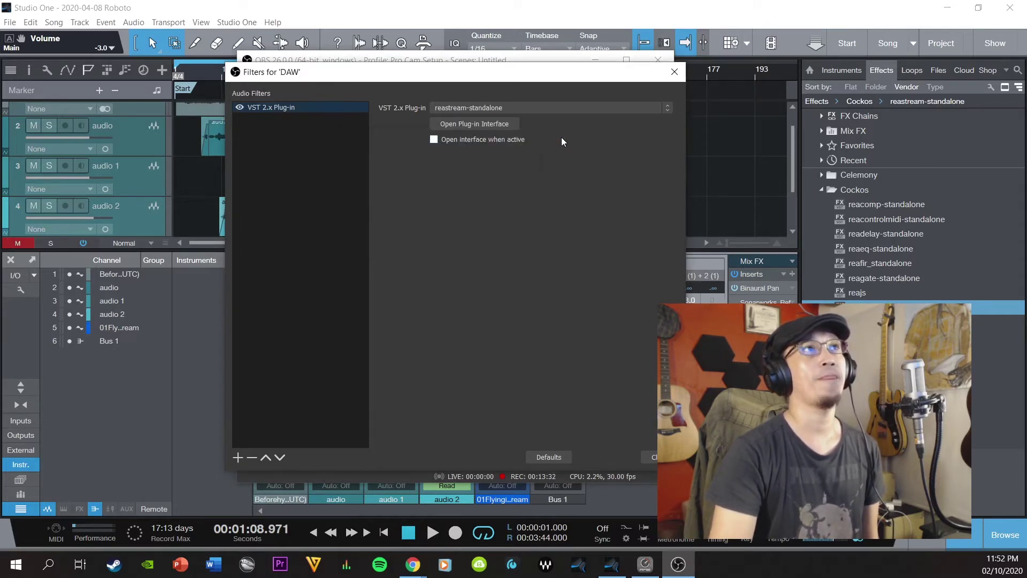
{"action": "left_click", "coordinate": [672, 72]}
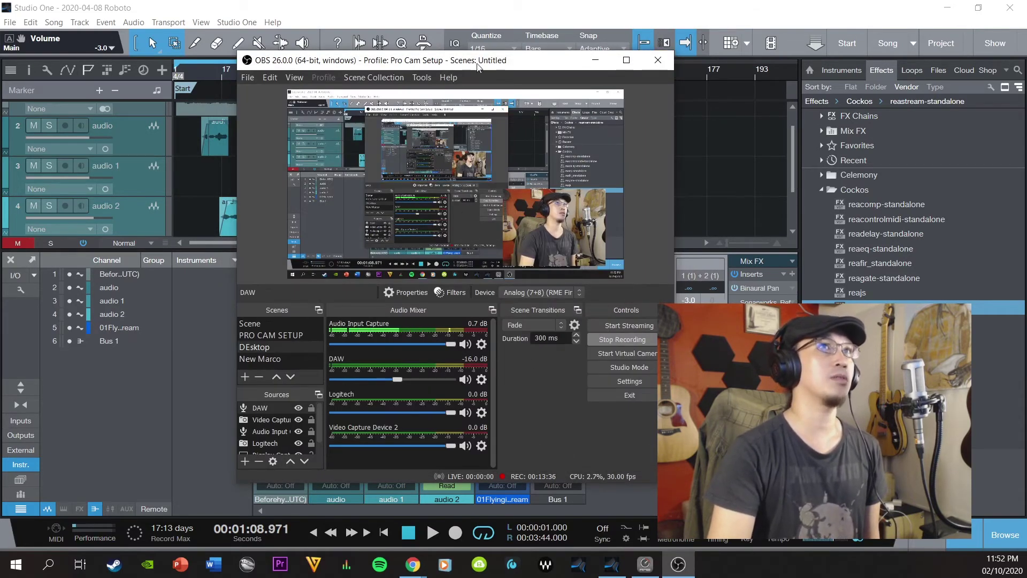
Step: Reposition the OBS window over Studio One and minimize it to clear the view
{"action": "left_click_drag", "start_coordinate": [478, 66], "coordinate": [377, 83]}
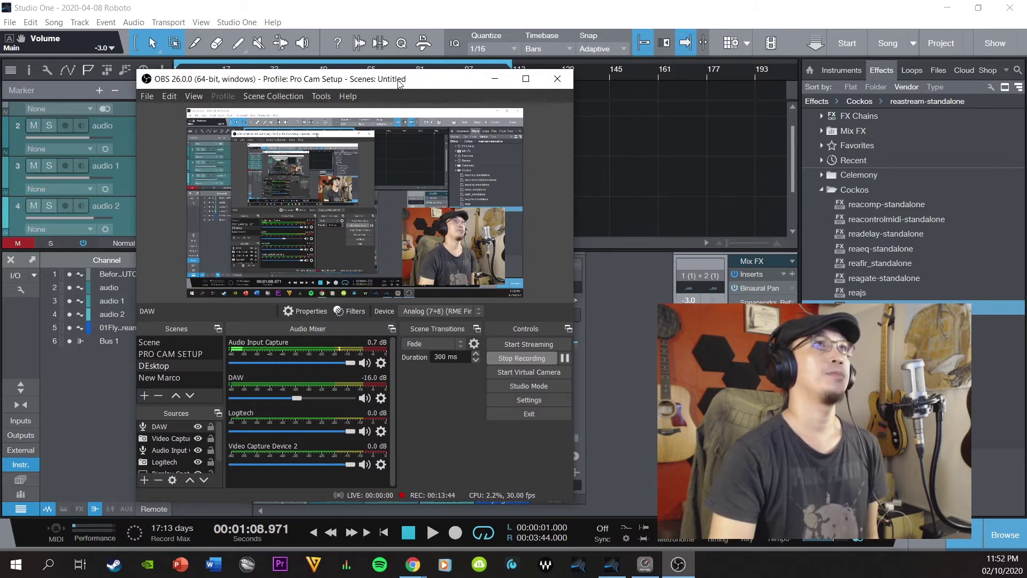
{"action": "left_click_drag", "start_coordinate": [398, 82], "coordinate": [466, 74]}
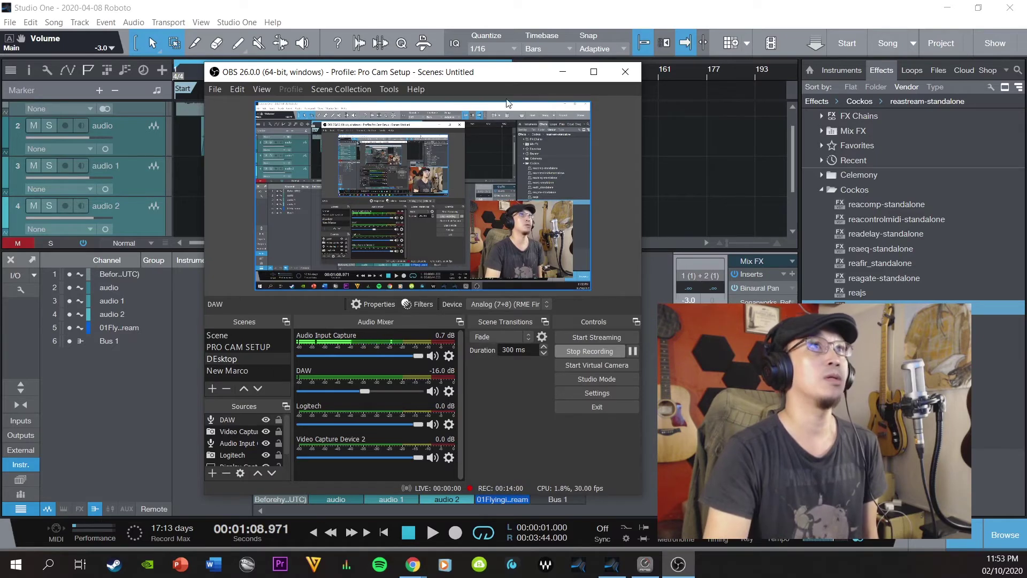
{"action": "left_click_drag", "start_coordinate": [505, 80], "coordinate": [519, 79]}
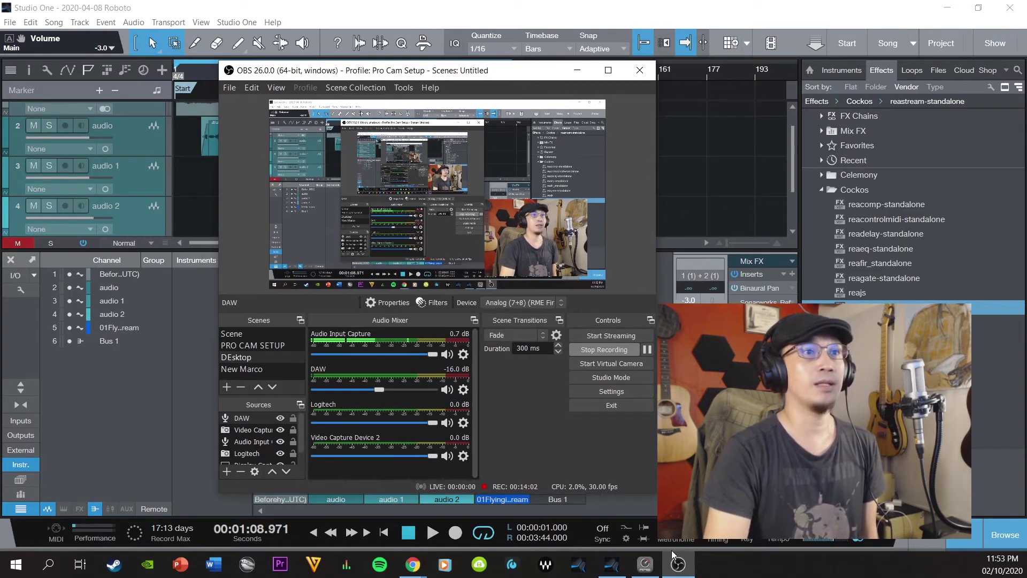
{"action": "left_click", "coordinate": [577, 70]}
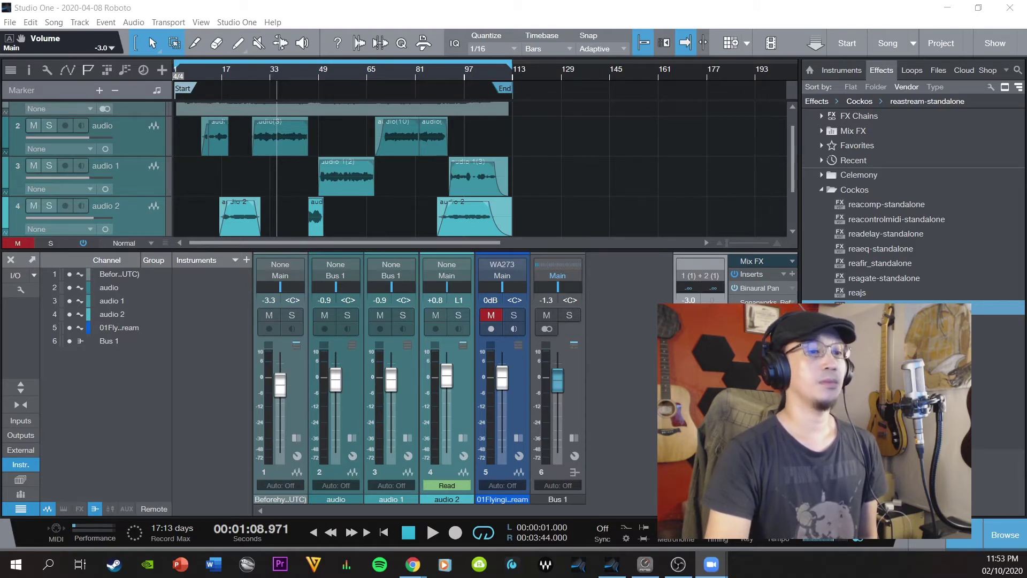
Step: Bring up the Zoom meeting and the OBS window and arrange them side by side over Studio One
{"action": "key", "text": "alt+Tab"}
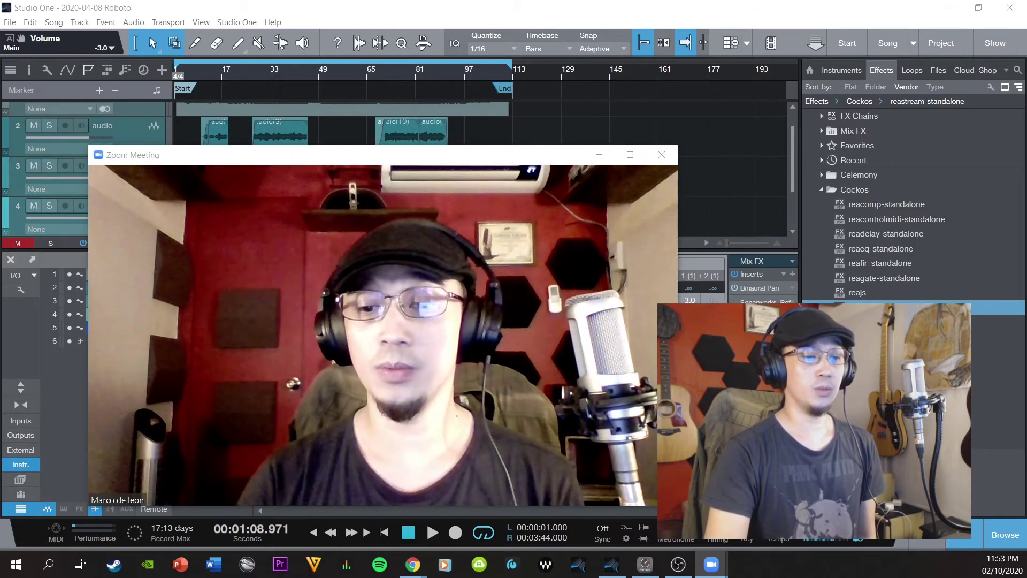
{"action": "key", "text": "alt+Tab"}
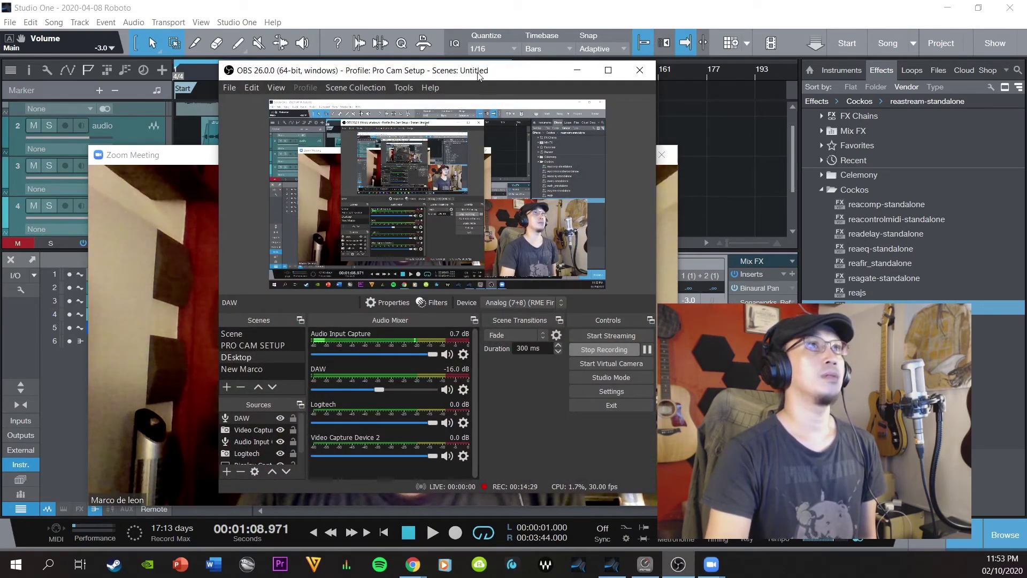
{"action": "left_click_drag", "start_coordinate": [478, 75], "coordinate": [611, 97]}
{"action": "left_click_drag", "start_coordinate": [509, 92], "coordinate": [654, 80]}
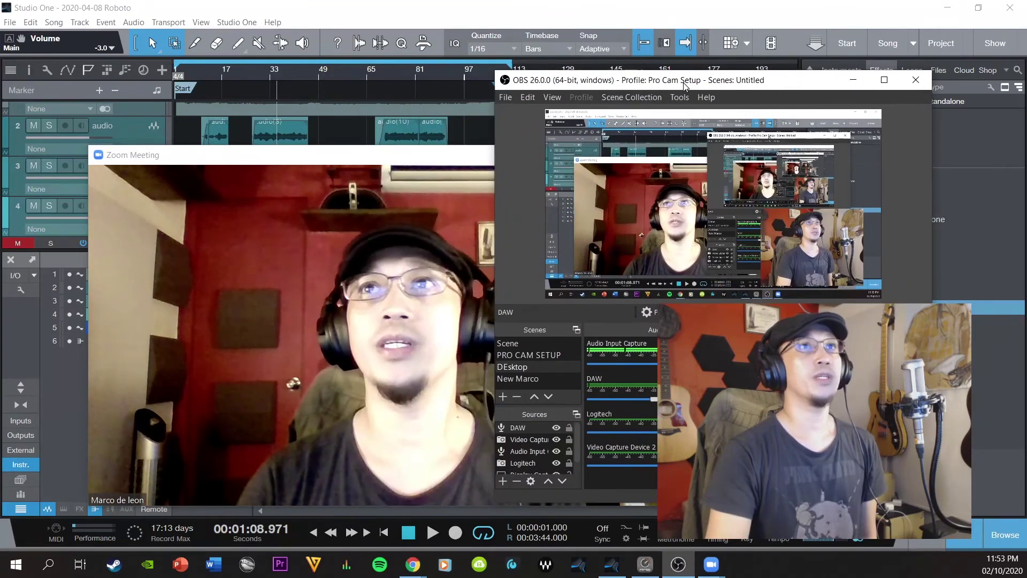
{"action": "left_click_drag", "start_coordinate": [353, 159], "coordinate": [283, 122]}
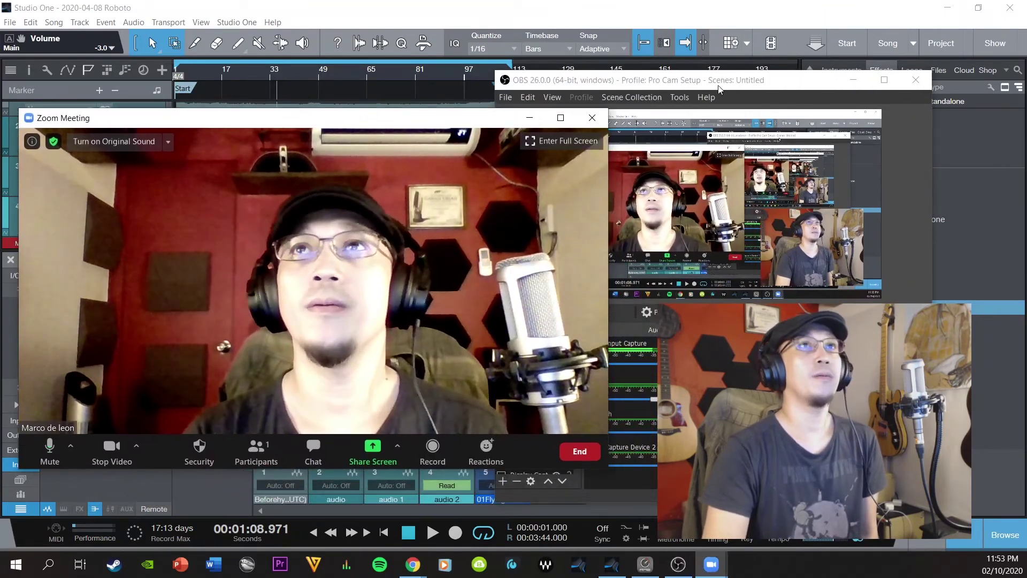
{"action": "left_click", "coordinate": [511, 79]}
{"action": "left_click_drag", "start_coordinate": [511, 80], "coordinate": [537, 80]}
Step: Hide the Zoom meeting window and move OBS back to the middle of the Studio One song
{"action": "mouse_move", "coordinate": [456, 237]}
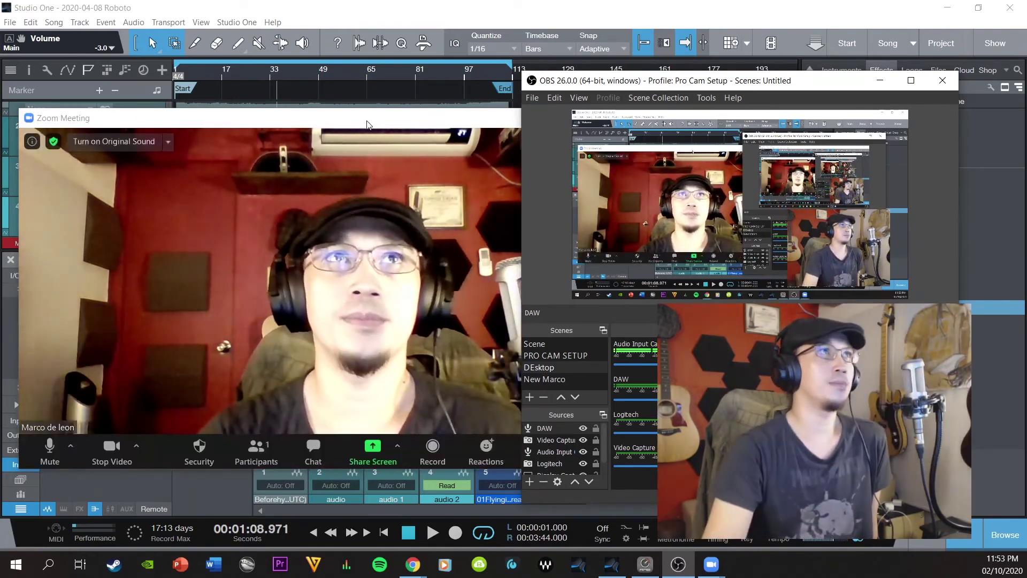
{"action": "mouse_move", "coordinate": [362, 119]}
{"action": "left_mouse_down"}
{"action": "mouse_move", "coordinate": [378, 110]}
{"action": "mouse_move", "coordinate": [384, 118]}
{"action": "mouse_move", "coordinate": [362, 122]}
{"action": "left_mouse_up"}
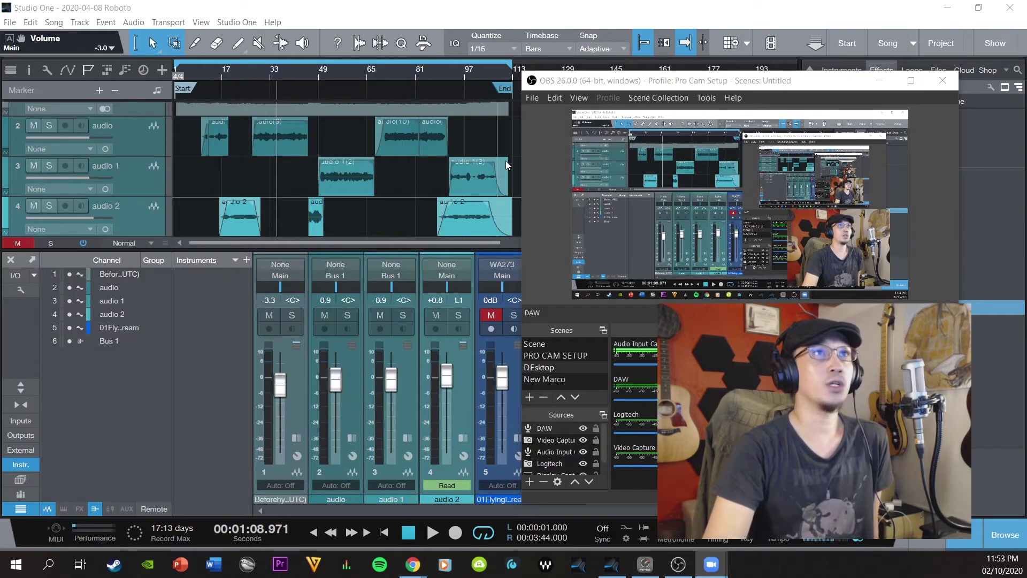
{"action": "left_click_drag", "start_coordinate": [717, 82], "coordinate": [465, 85]}
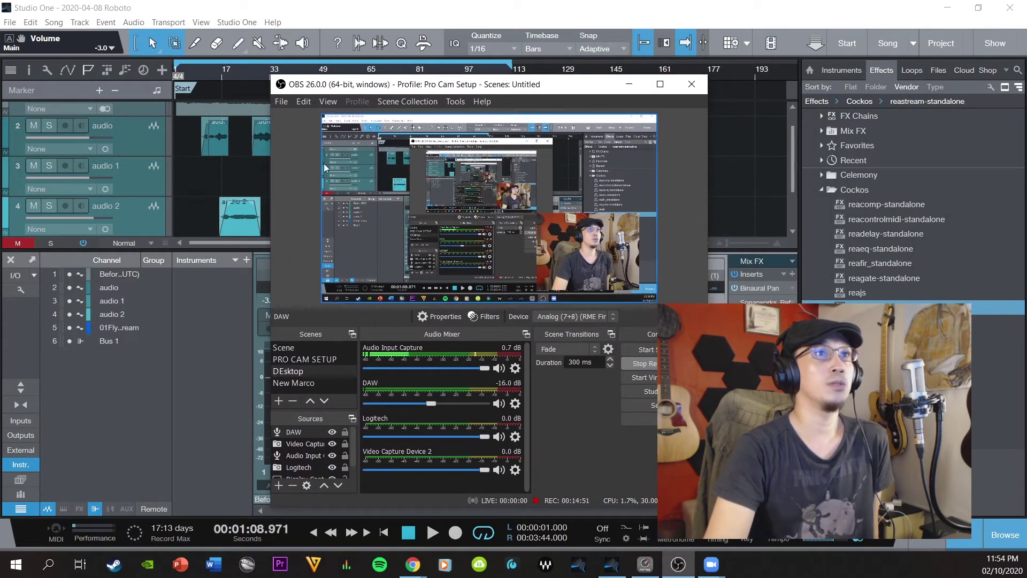
Step: Switch to the Zoom meeting, stop its video and move the meeting window clear of the OBS scene and source lists
{"action": "left_click", "coordinate": [710, 564]}
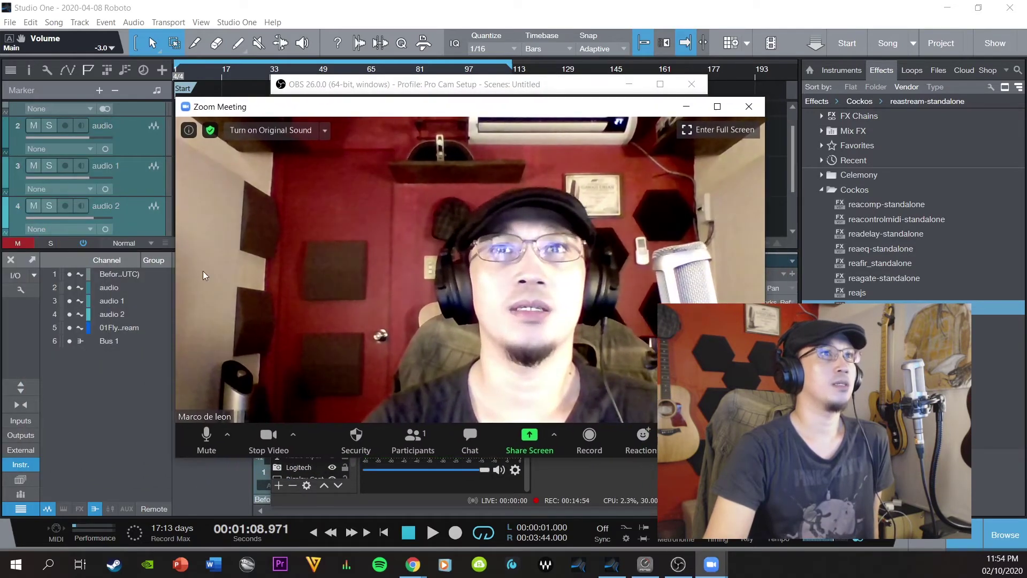
{"action": "left_click", "coordinate": [293, 433]}
{"action": "left_click", "coordinate": [268, 435]}
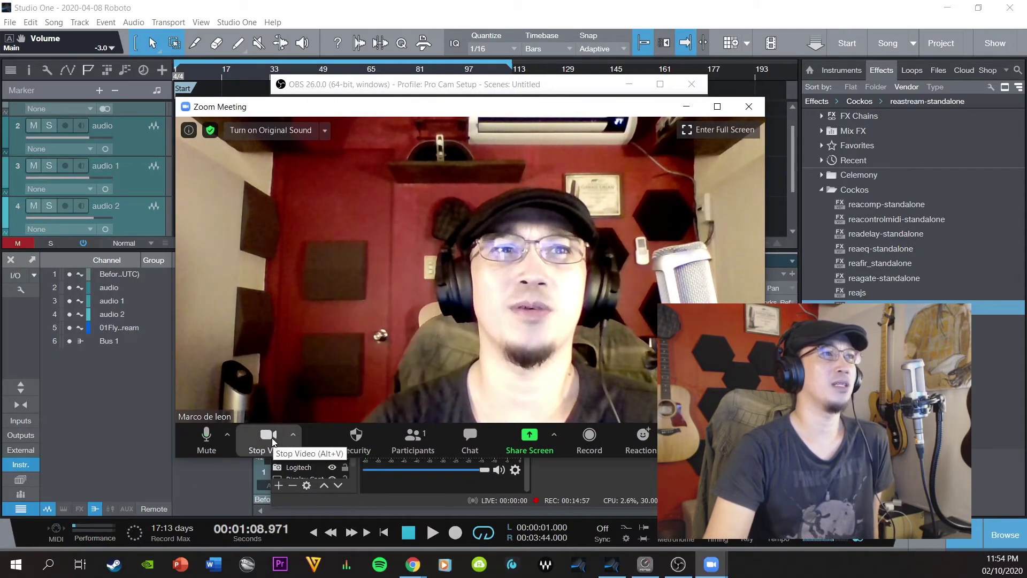
{"action": "left_click_drag", "start_coordinate": [507, 117], "coordinate": [749, 121]}
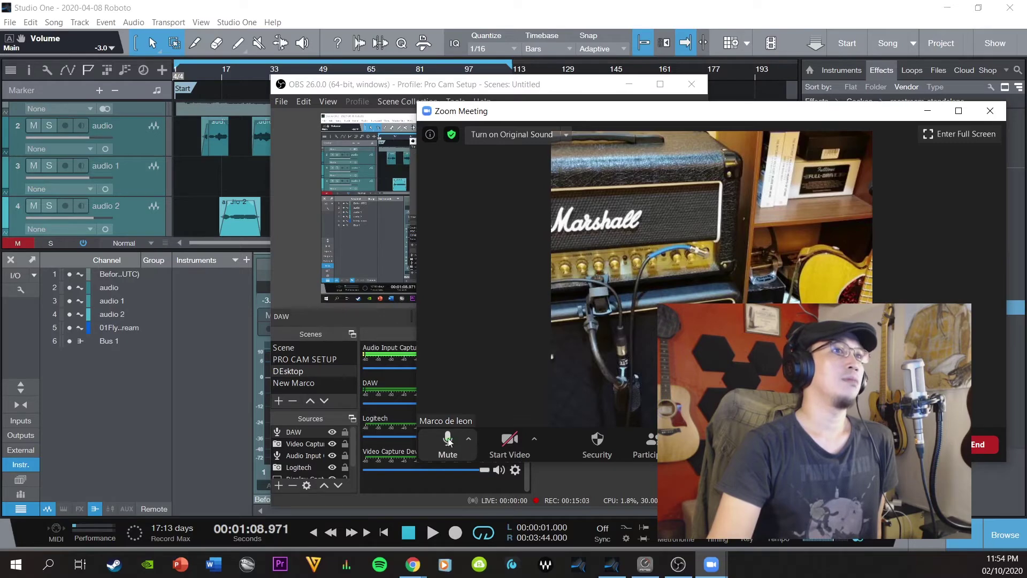
Step: Switch the meeting's microphone to Microphone (Realtek High Definition Audio), run the speaker test and close the microphone test unanswered
{"action": "left_click", "coordinate": [474, 443]}
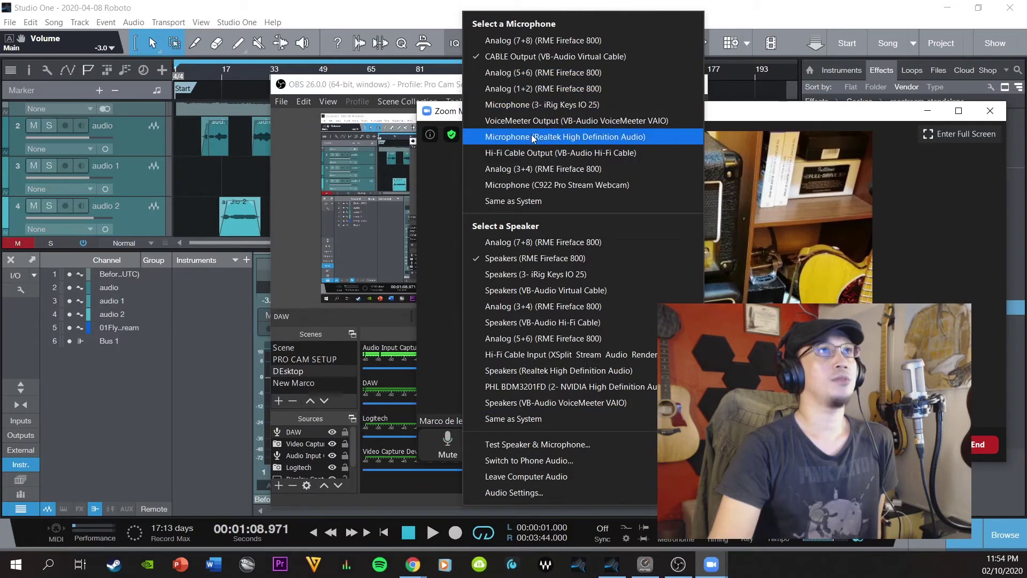
{"action": "left_click", "coordinate": [530, 186]}
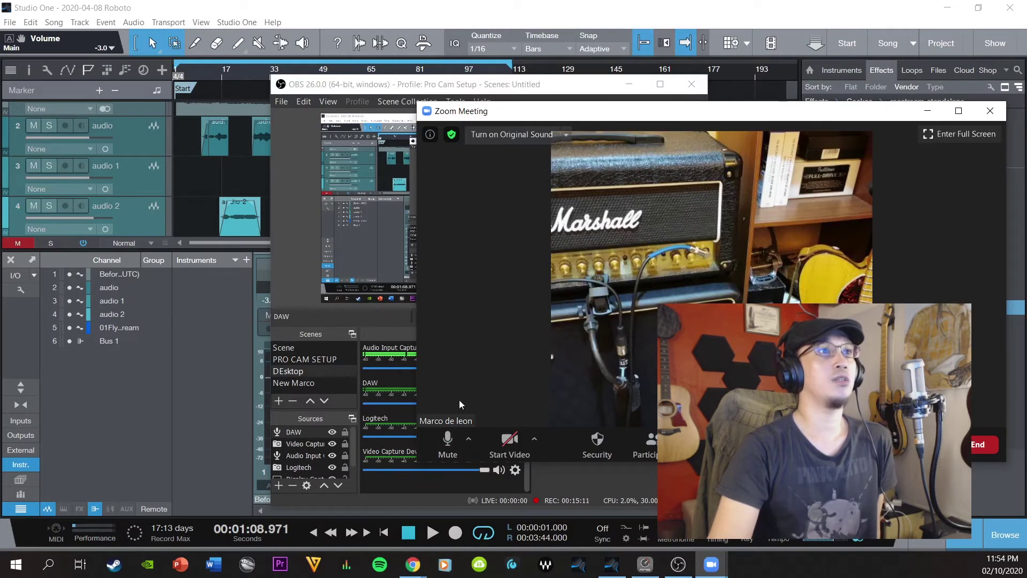
{"action": "left_click", "coordinate": [469, 439]}
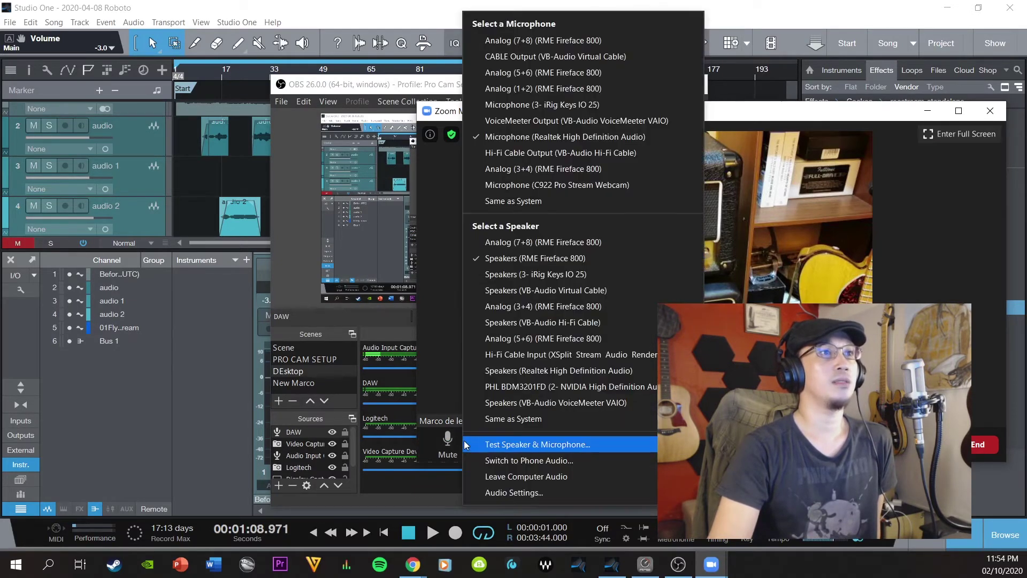
{"action": "left_click", "coordinate": [516, 444]}
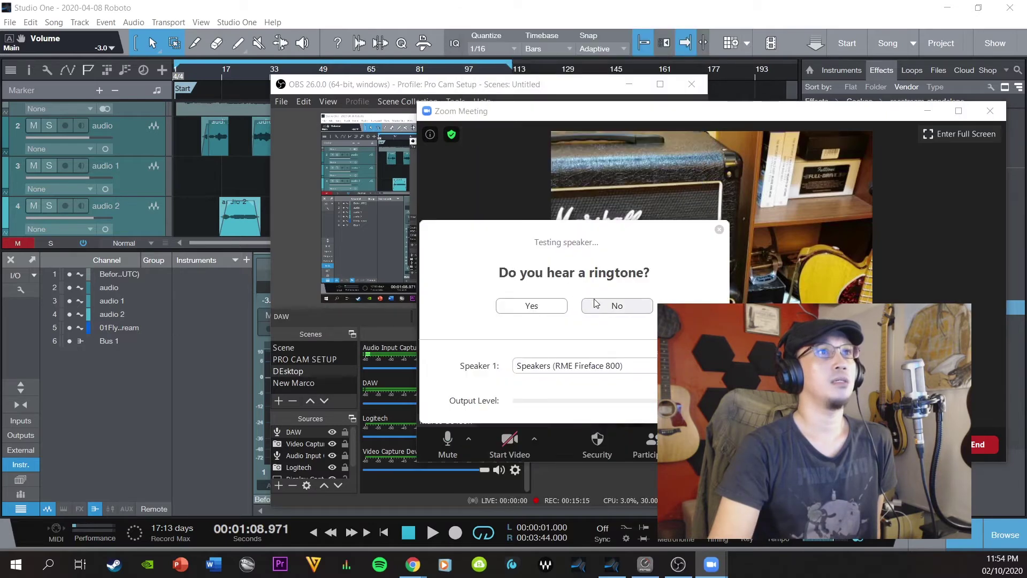
{"action": "left_click", "coordinate": [554, 308]}
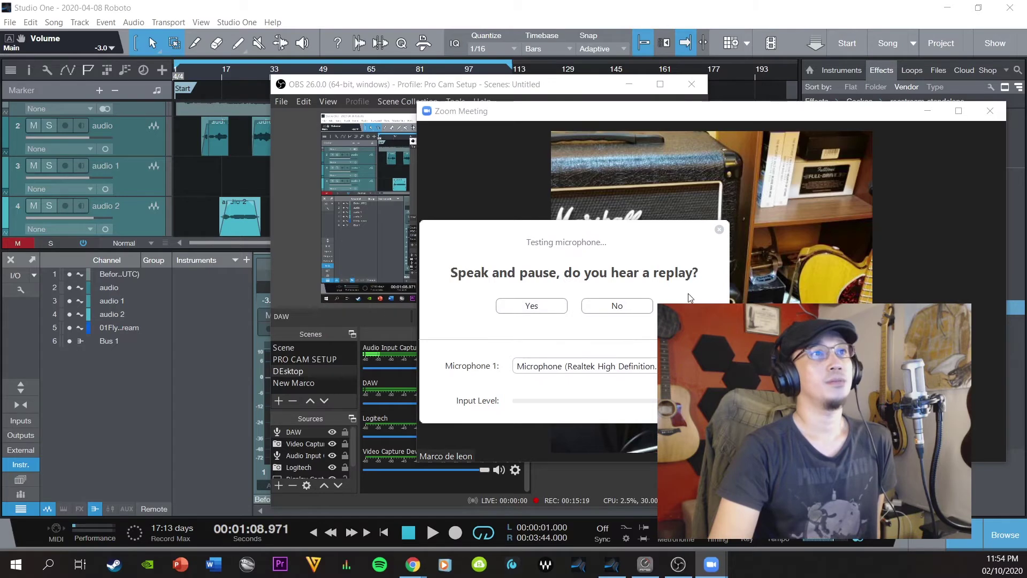
{"action": "left_click", "coordinate": [720, 230]}
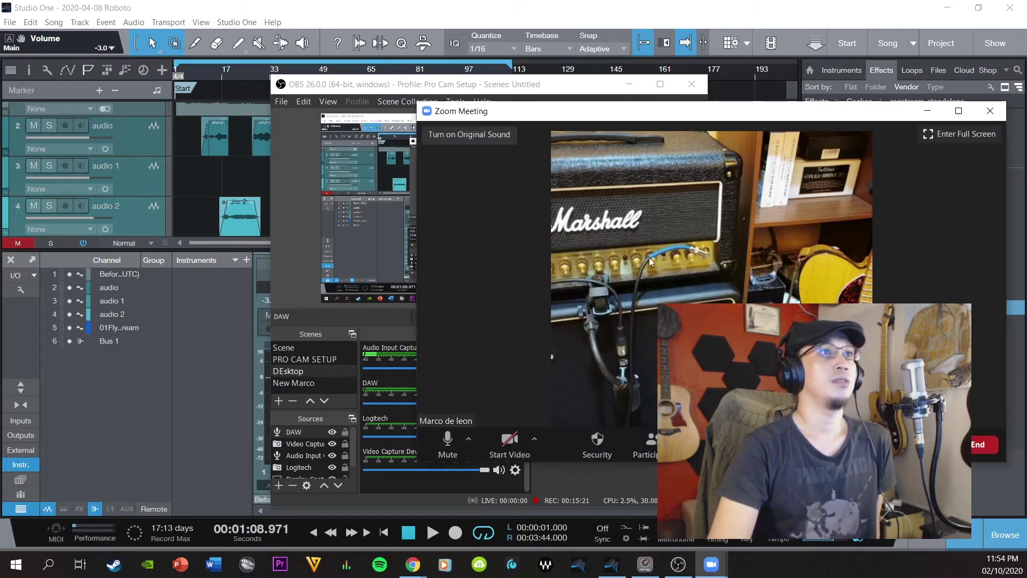
{"action": "left_click", "coordinate": [467, 441]}
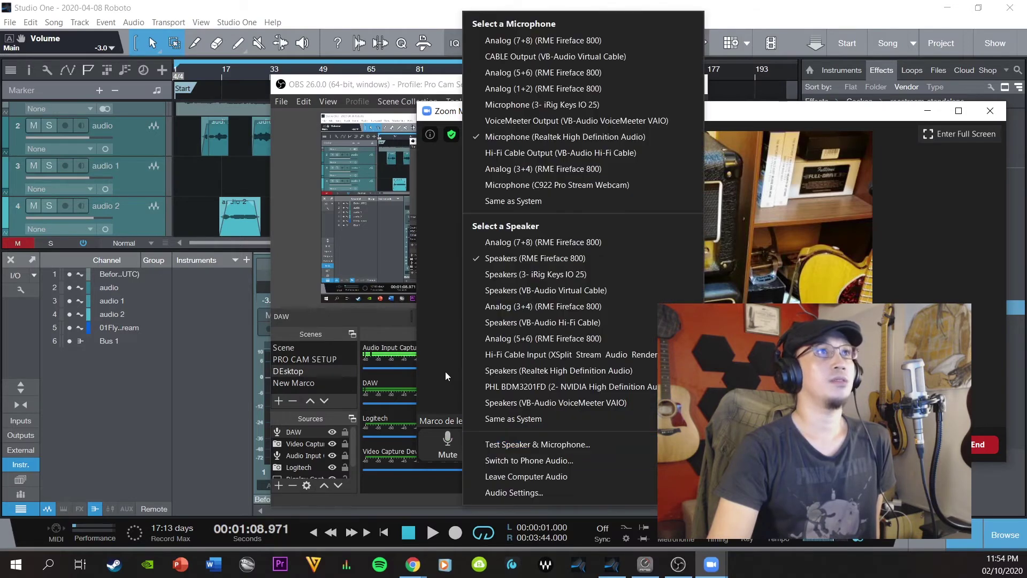
{"action": "left_click", "coordinate": [471, 439]}
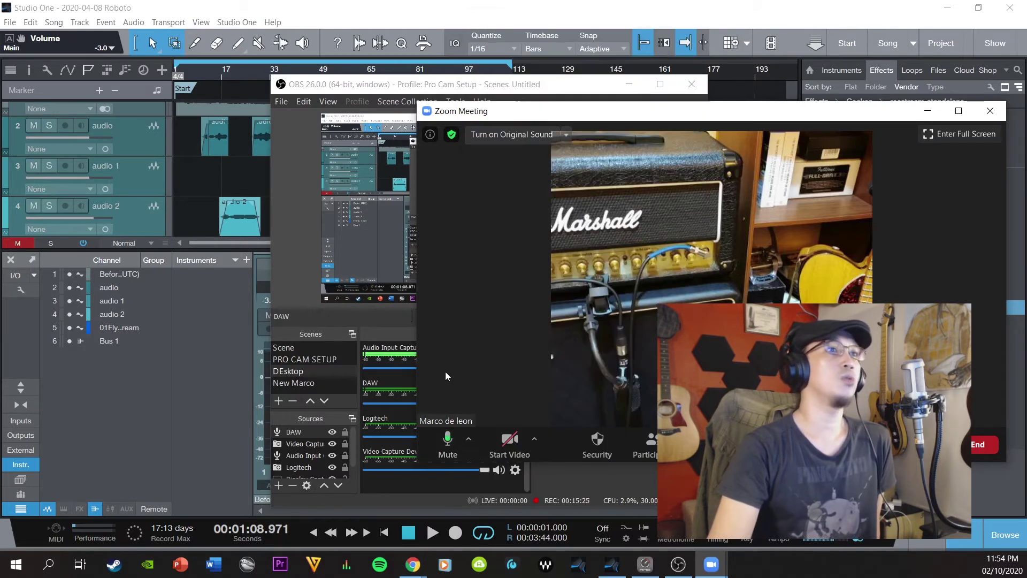
{"action": "left_click", "coordinate": [471, 438]}
{"action": "left_click", "coordinate": [470, 438]}
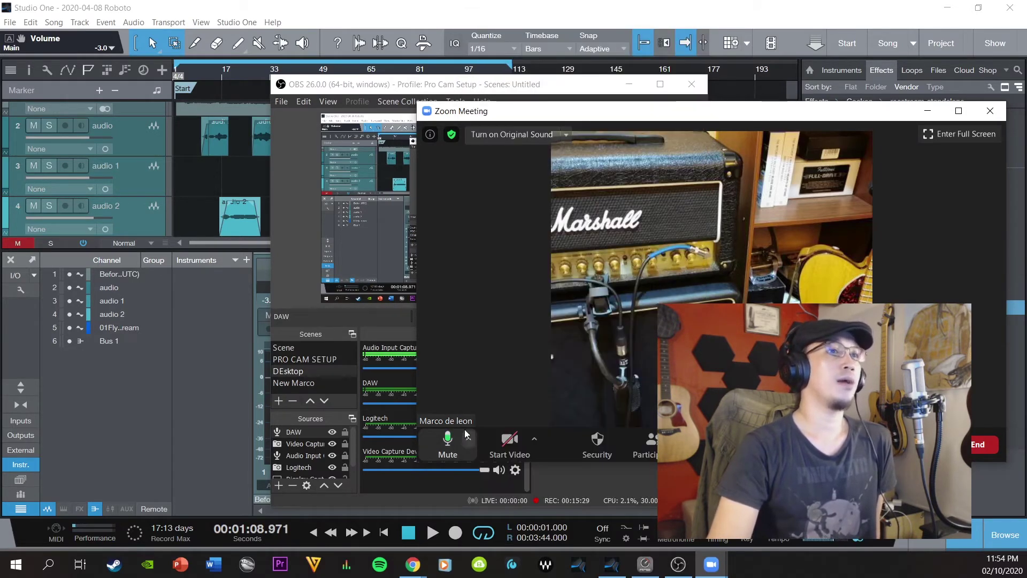
Step: Move the Zoom meeting window up over the Studio One arrangement so that its full control bar is visible
{"action": "left_click_drag", "start_coordinate": [659, 125], "coordinate": [524, 129]}
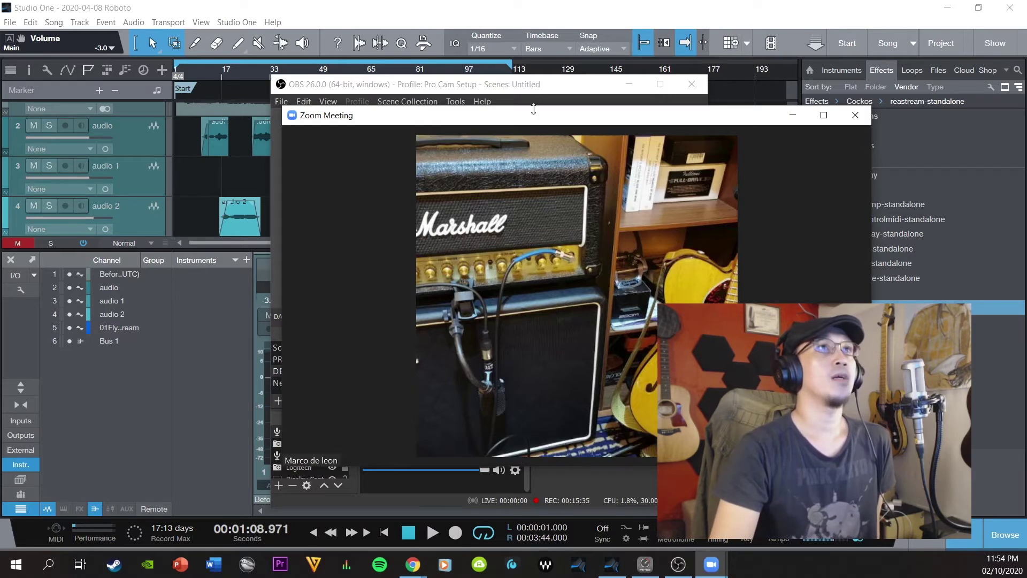
{"action": "left_click_drag", "start_coordinate": [538, 117], "coordinate": [395, 66]}
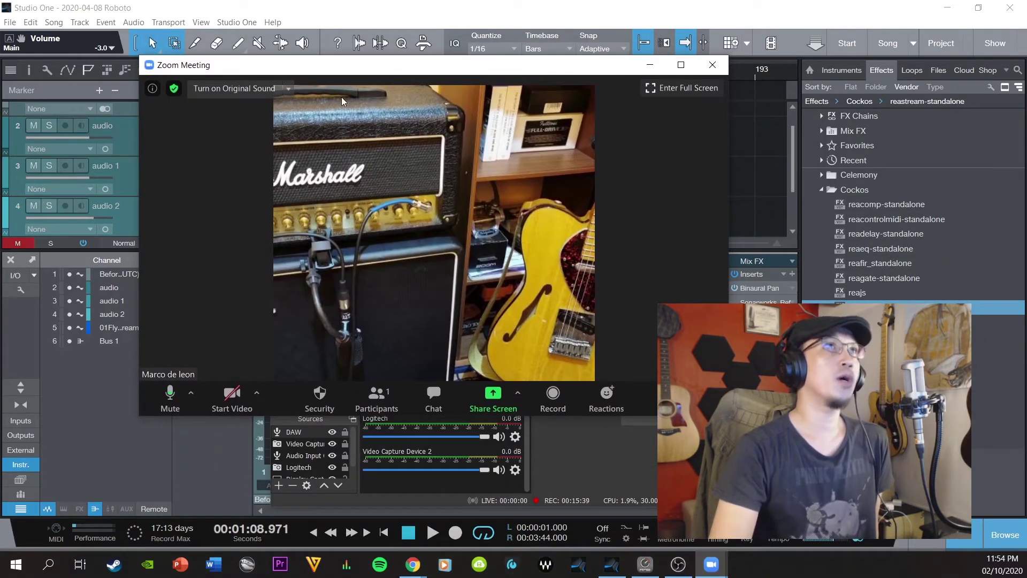
{"action": "left_click_drag", "start_coordinate": [343, 102], "coordinate": [364, 78]}
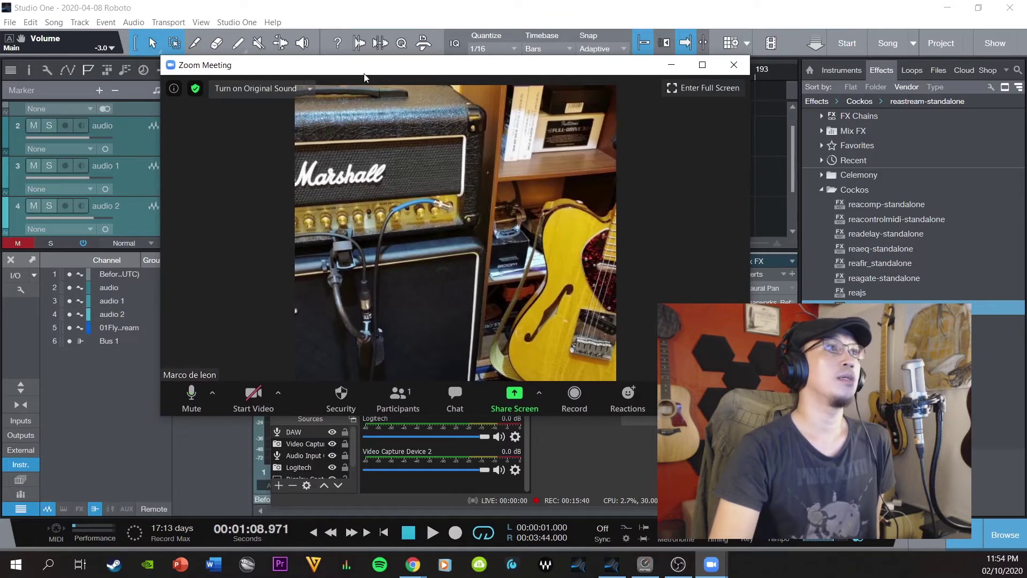
Step: Open the meeting's audio settings and look through the available speakers, keeping Speakers (RME Fireface 800)
{"action": "left_click", "coordinate": [212, 396]}
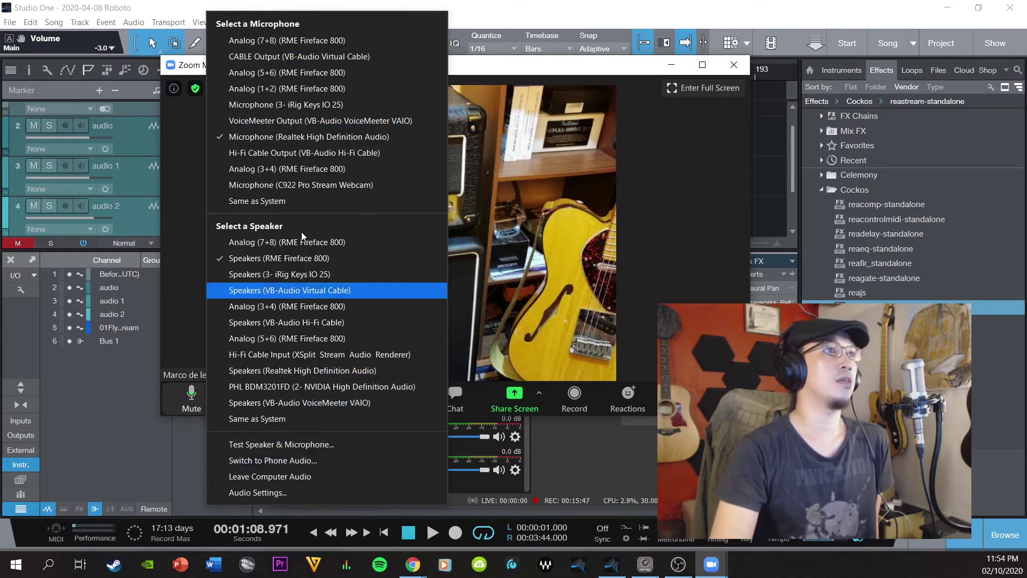
{"action": "left_click", "coordinate": [333, 489]}
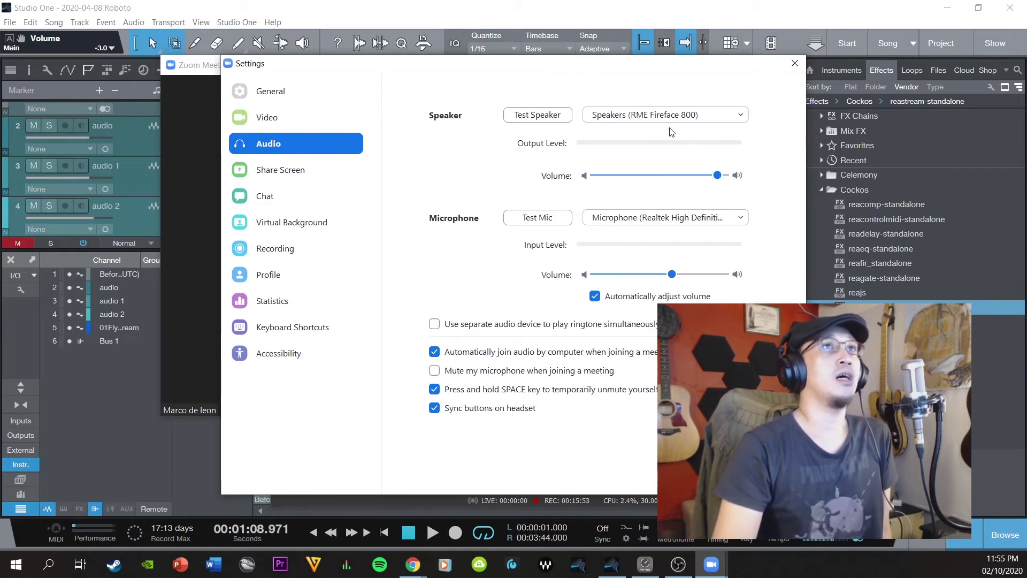
{"action": "left_click", "coordinate": [739, 117]}
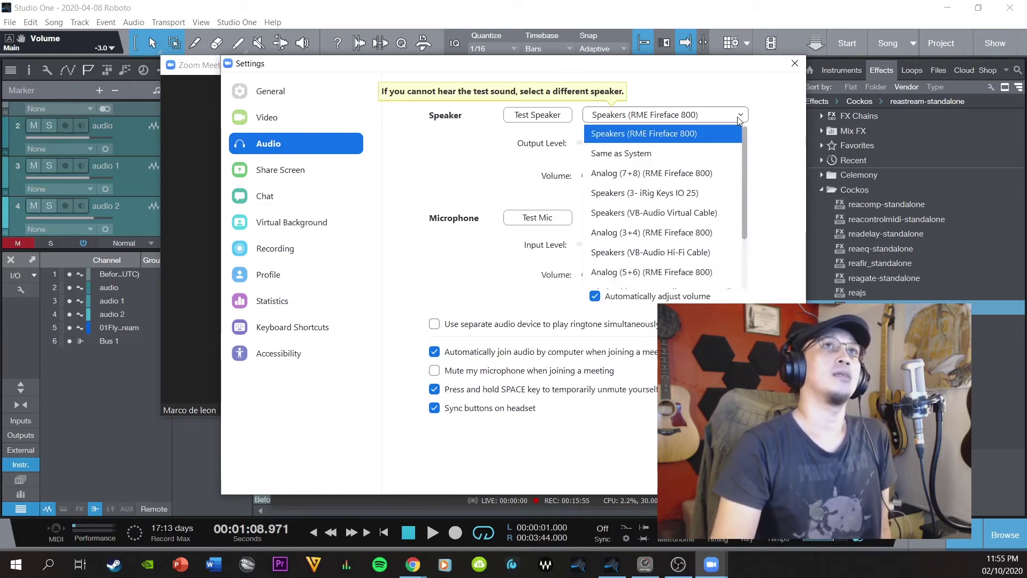
{"action": "scroll", "coordinate": [734, 183], "scroll_direction": "down", "scroll_amount": 2}
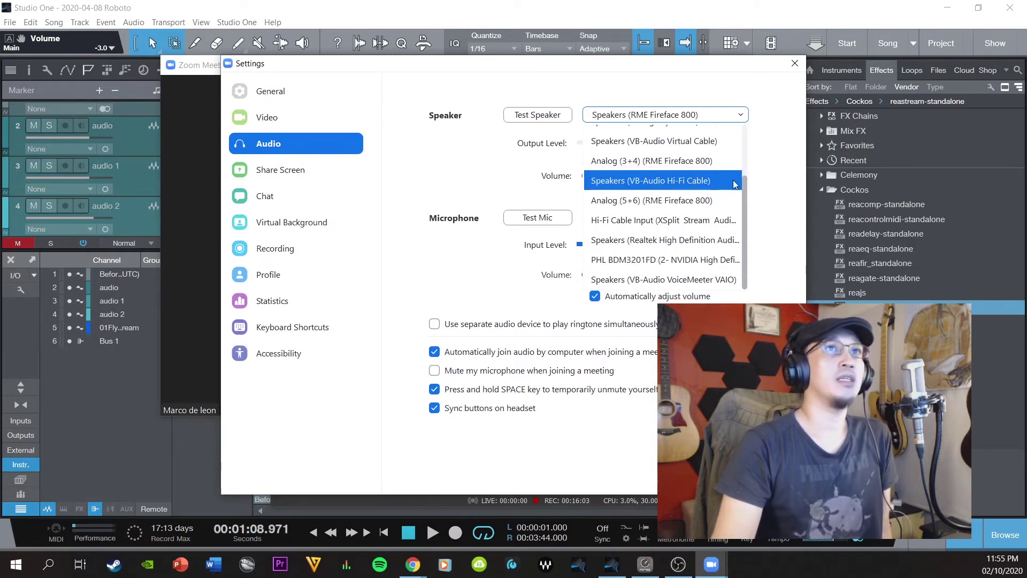
{"action": "left_click", "coordinate": [647, 117]}
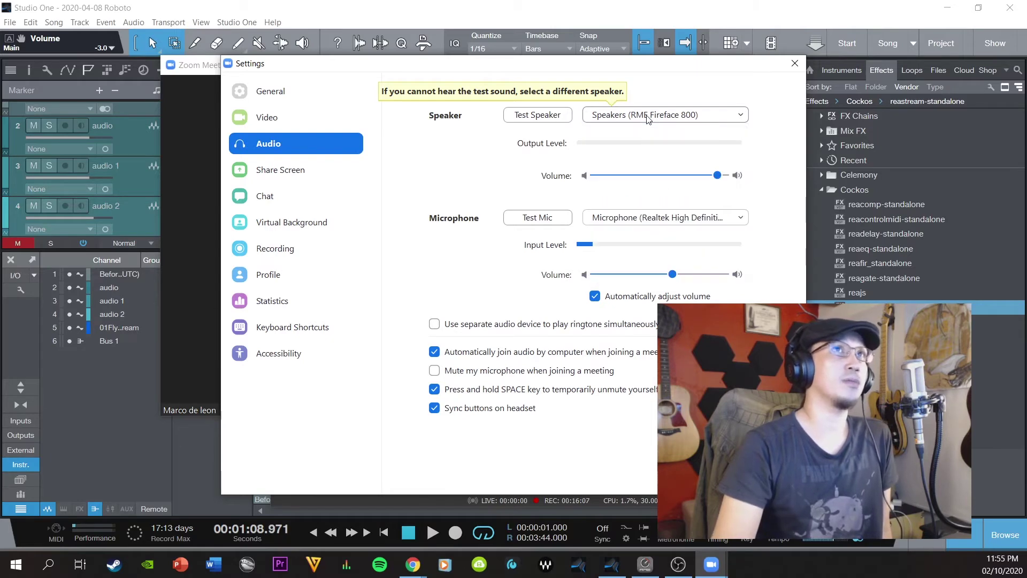
Step: Set the Zoom microphone to CABLE Output (VB-Audio Virtual Cable)
{"action": "left_click", "coordinate": [652, 220]}
{"action": "scroll", "coordinate": [666, 261], "scroll_direction": "down", "scroll_amount": 3}
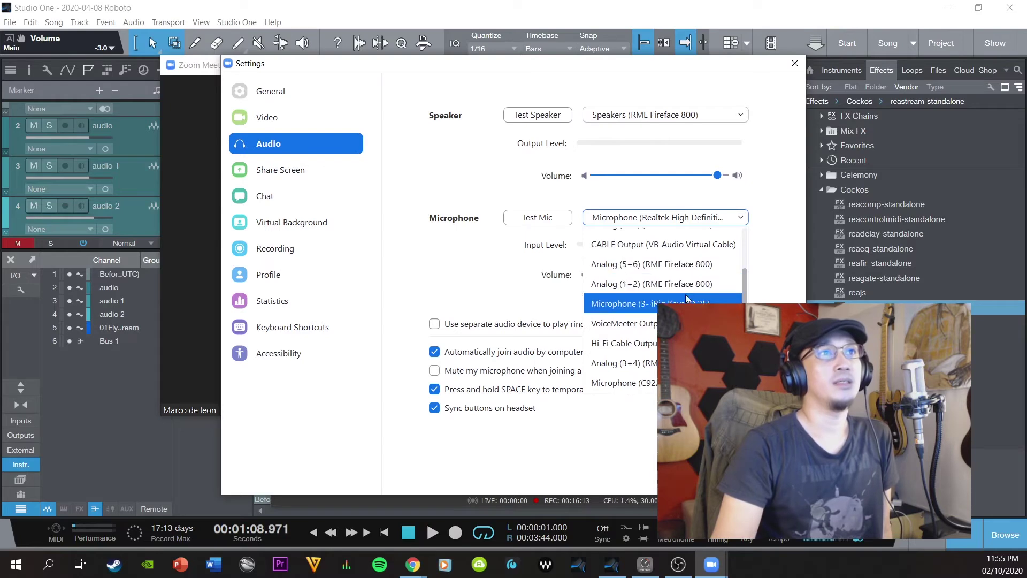
{"action": "scroll", "coordinate": [658, 316], "scroll_direction": "up", "scroll_amount": 3}
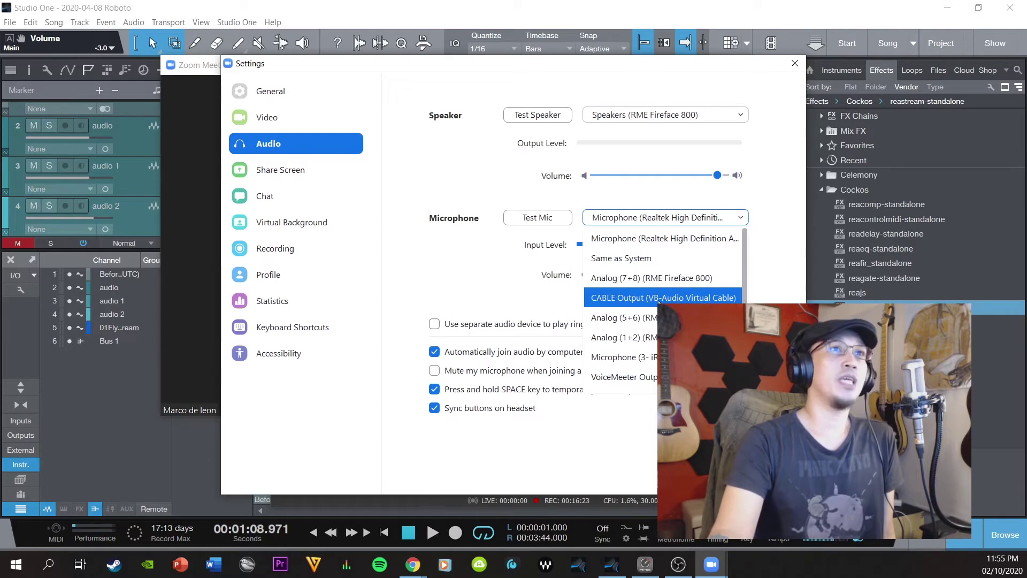
{"action": "key", "text": "Escape"}
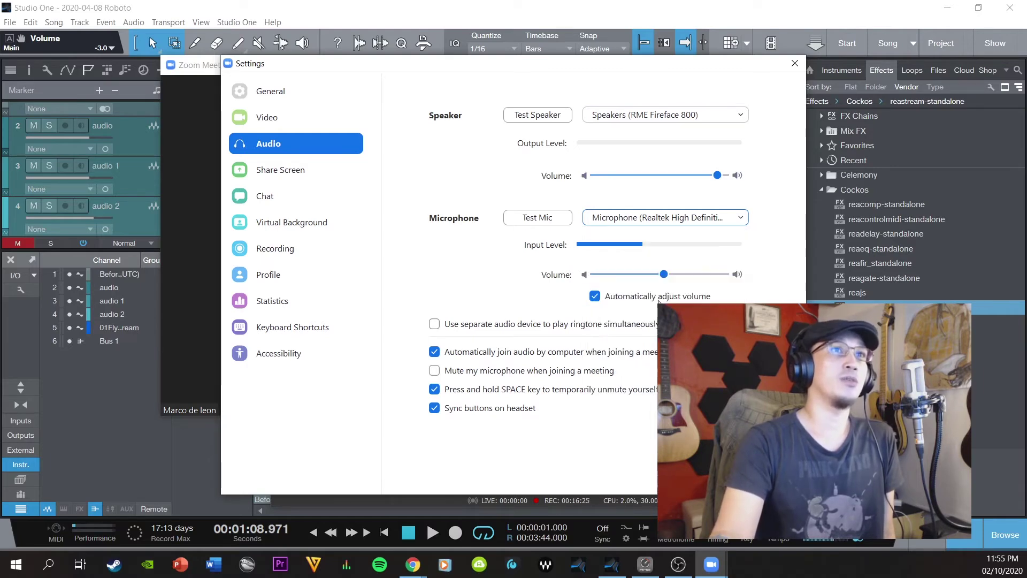
{"action": "key", "text": "Down"}
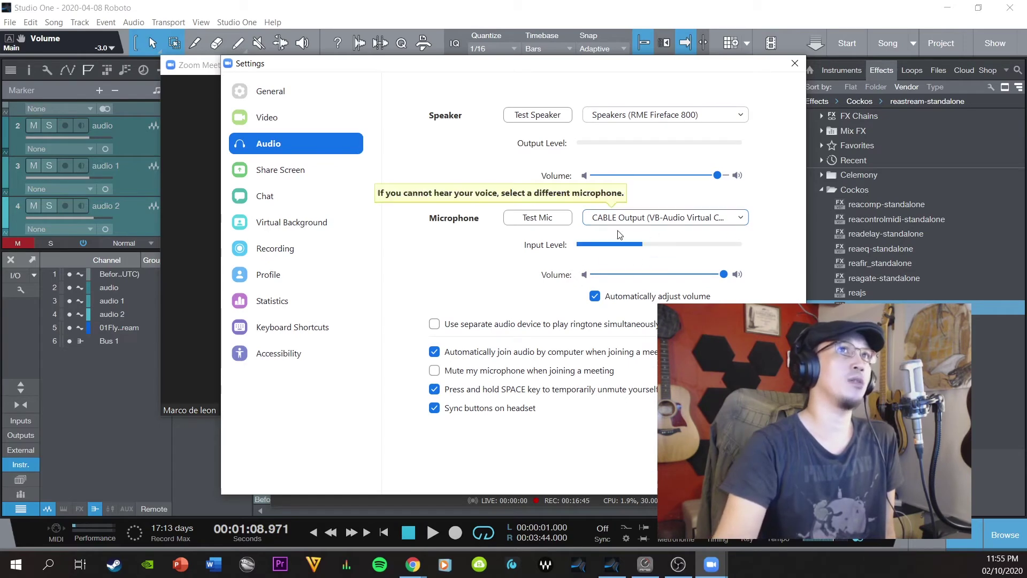
Step: Run and stop the Zoom speaker test, and move the Settings window so the Studio One transport stays visible
{"action": "left_click", "coordinate": [545, 116]}
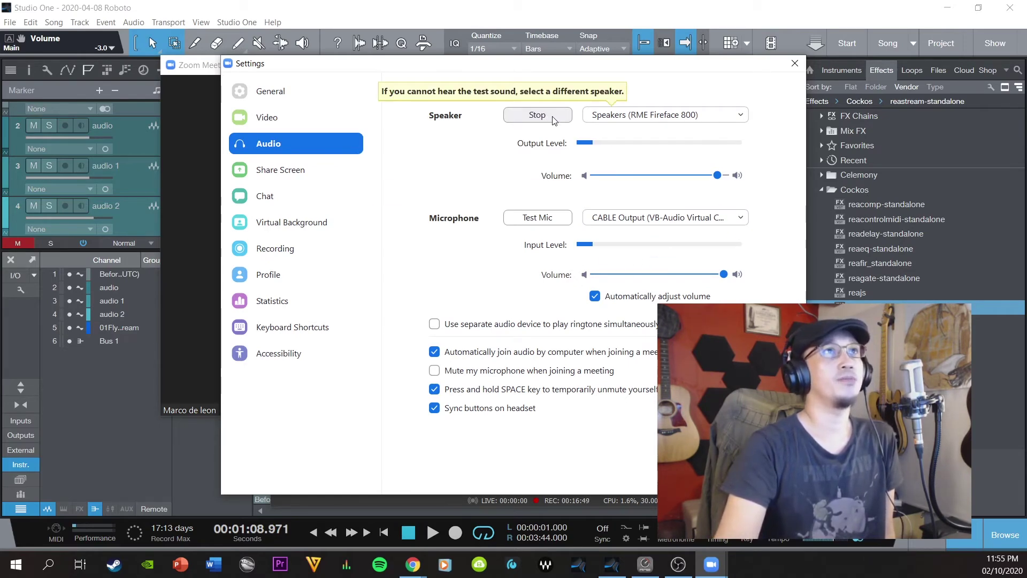
{"action": "left_click", "coordinate": [553, 120]}
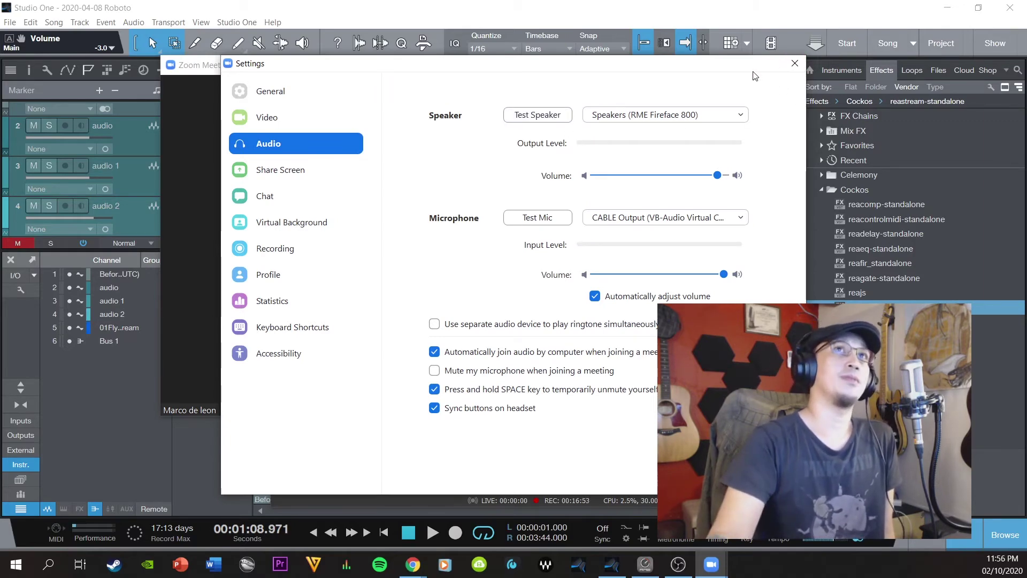
{"action": "left_click_drag", "start_coordinate": [751, 71], "coordinate": [698, 60]}
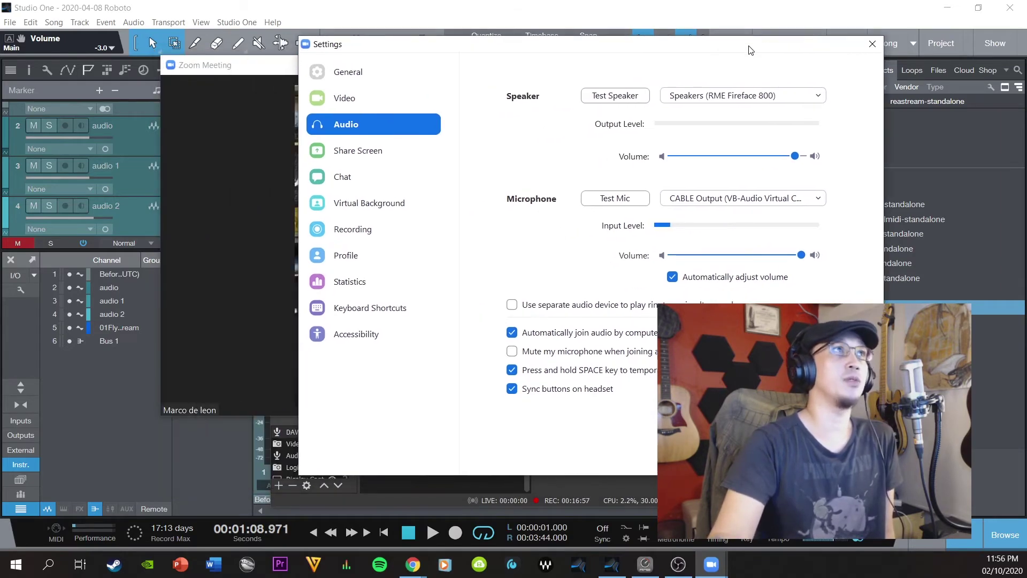
{"action": "left_click_drag", "start_coordinate": [714, 59], "coordinate": [558, 86]}
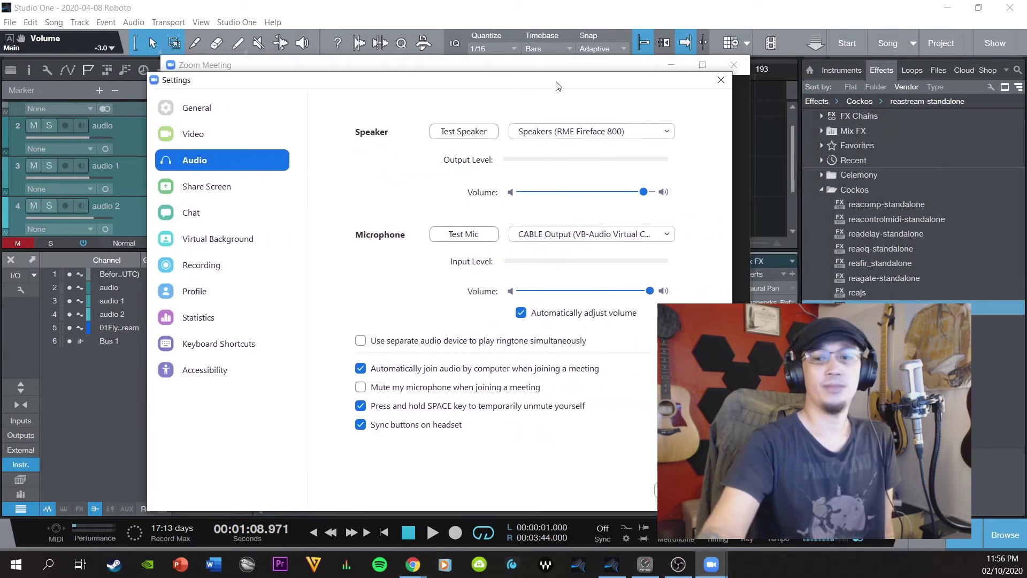
Step: Play the Studio One song in two short bursts to check Zoom's microphone input level, and close the Settings window
{"action": "key", "text": "space"}
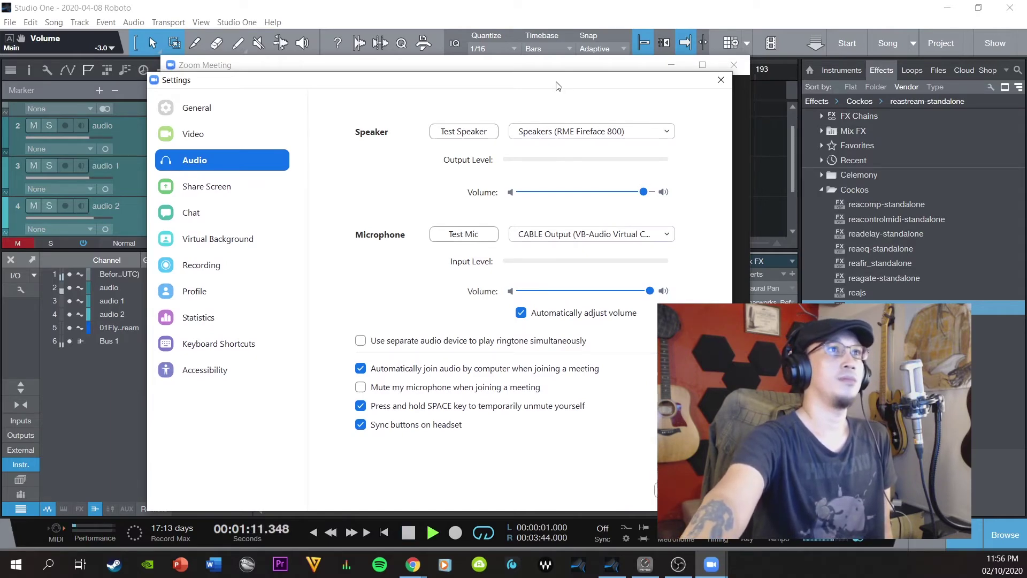
{"action": "key", "text": "space"}
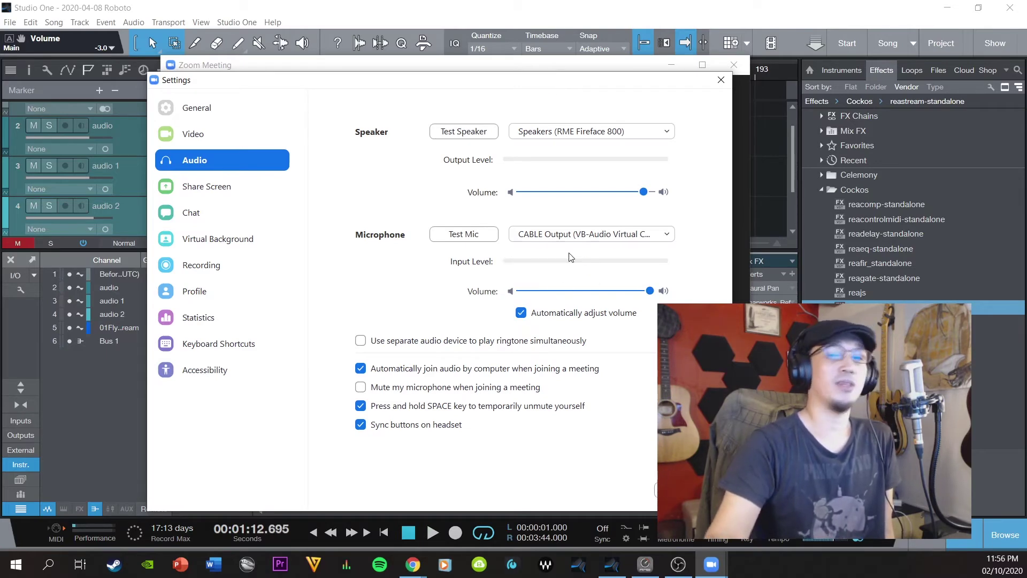
{"action": "key", "text": "space"}
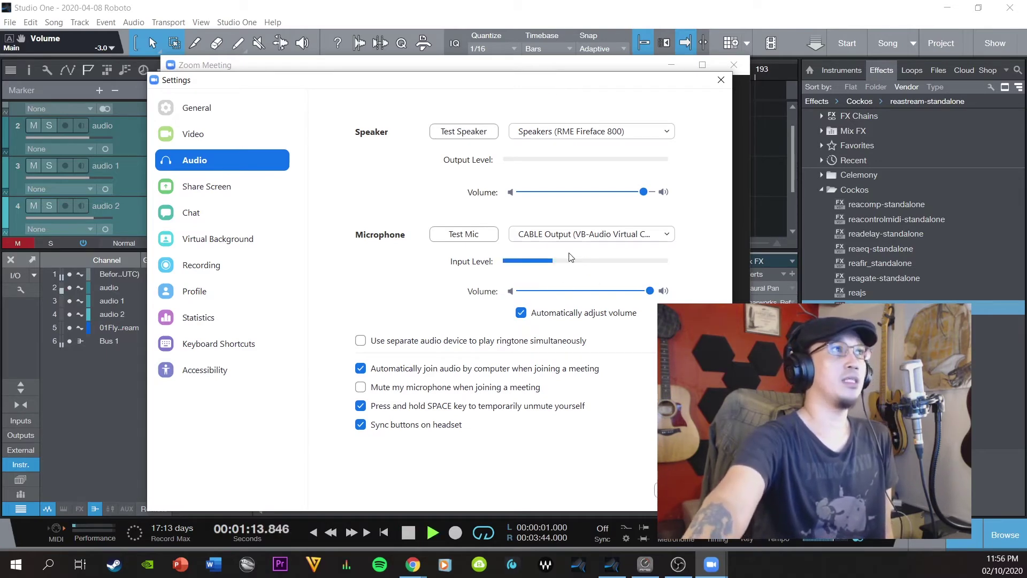
{"action": "key", "text": "space"}
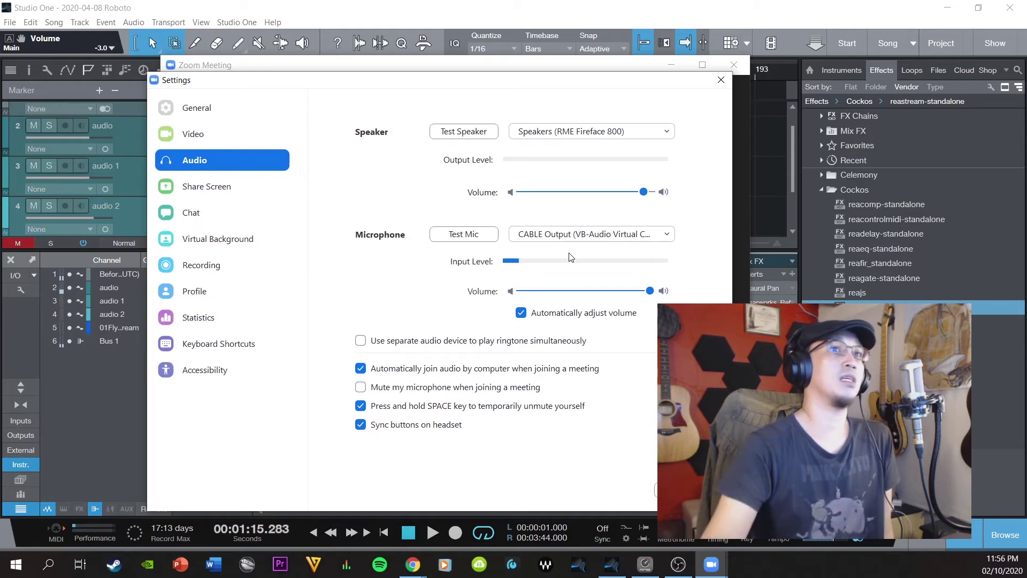
{"action": "mouse_move", "coordinate": [524, 83]}
{"action": "left_mouse_down"}
{"action": "mouse_move", "coordinate": [776, 51]}
{"action": "mouse_move", "coordinate": [760, 92]}
{"action": "mouse_move", "coordinate": [138, 189]}
{"action": "mouse_move", "coordinate": [138, 223]}
{"action": "mouse_move", "coordinate": [463, 189]}
{"action": "mouse_move", "coordinate": [486, 156]}
{"action": "mouse_move", "coordinate": [501, 85]}
{"action": "mouse_move", "coordinate": [553, 70]}
{"action": "mouse_move", "coordinate": [536, 70]}
{"action": "left_mouse_up"}
{"action": "left_click", "coordinate": [761, 69]}
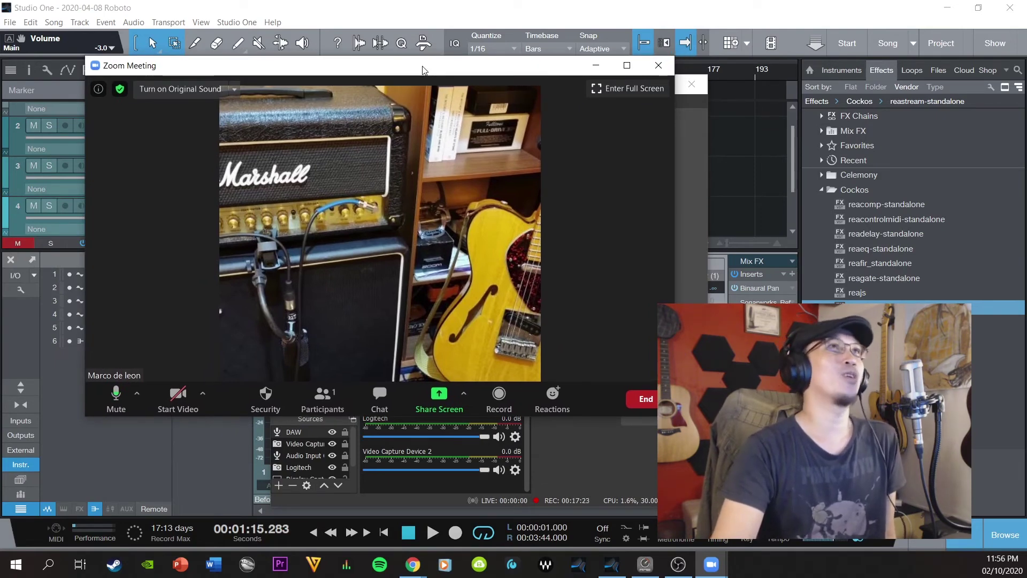
Step: Reopen the meeting's audio settings to review the chosen speaker and microphone, and close them
{"action": "left_click", "coordinate": [136, 395]}
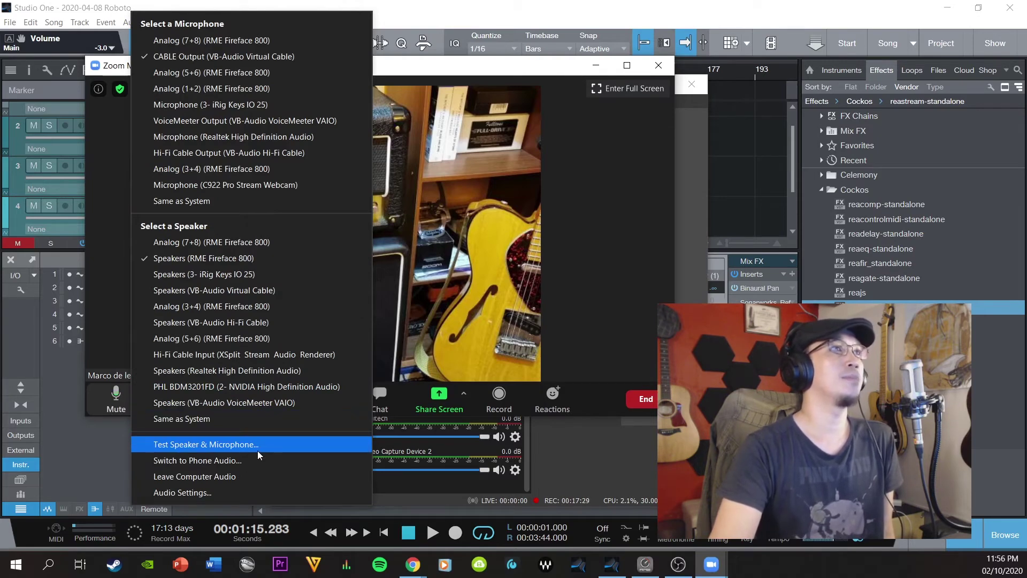
{"action": "left_click", "coordinate": [239, 491]}
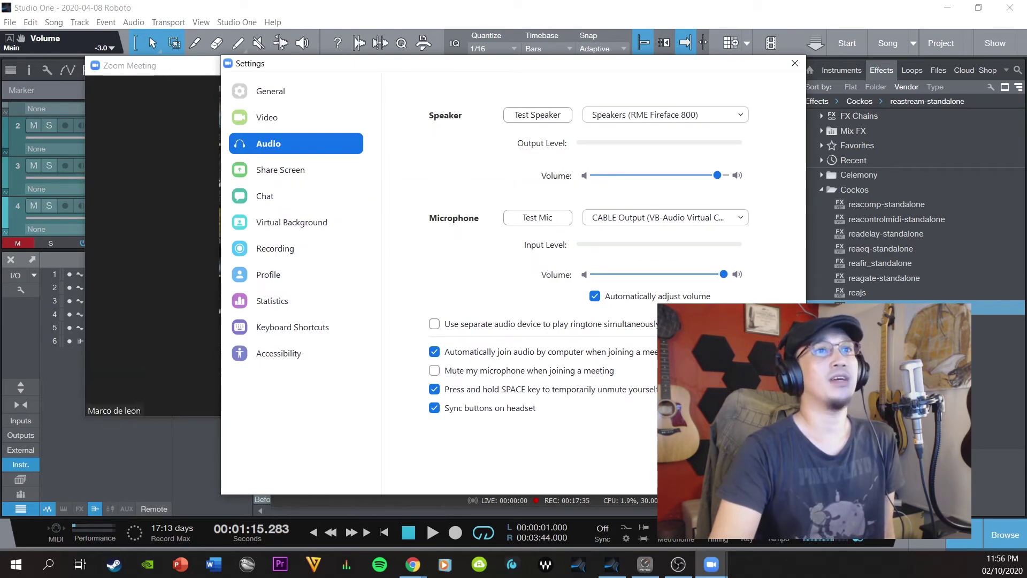
{"action": "left_click", "coordinate": [795, 63]}
Step: Move the meeting window down, bring OBS to the front and start song playback to check the DAW source's level
{"action": "left_click_drag", "start_coordinate": [380, 67], "coordinate": [469, 126]}
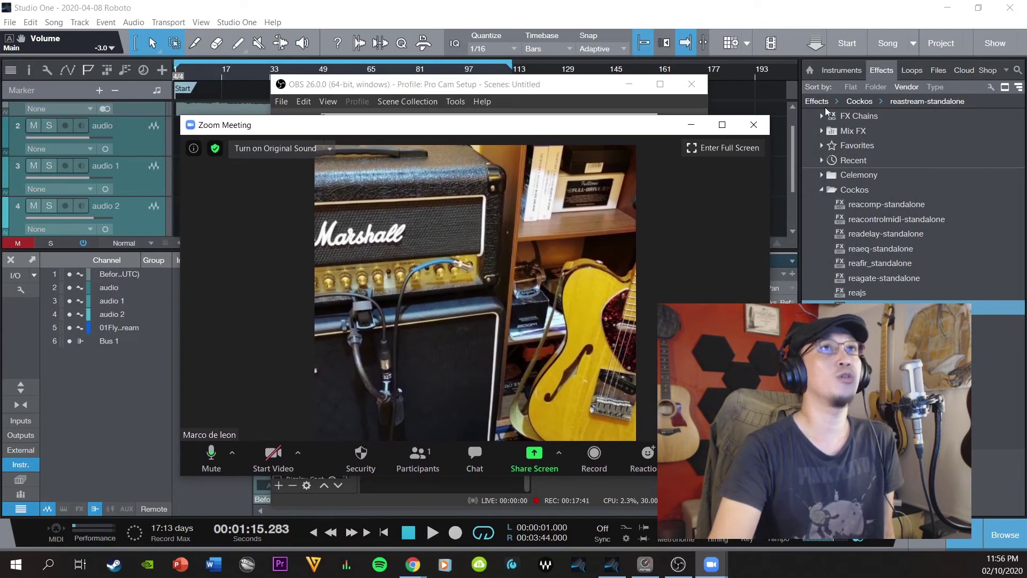
{"action": "left_click", "coordinate": [338, 91]}
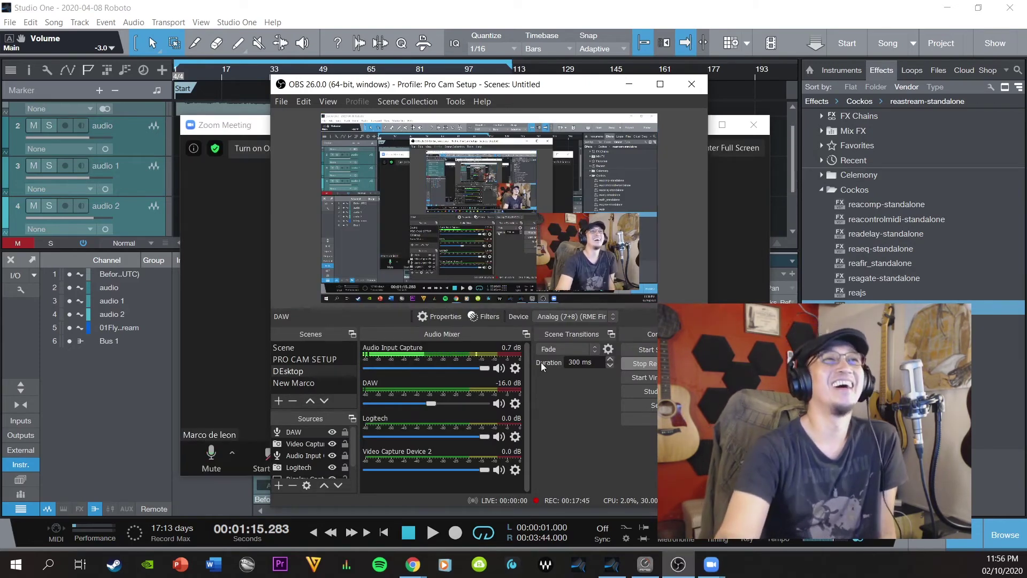
{"action": "key", "text": "space"}
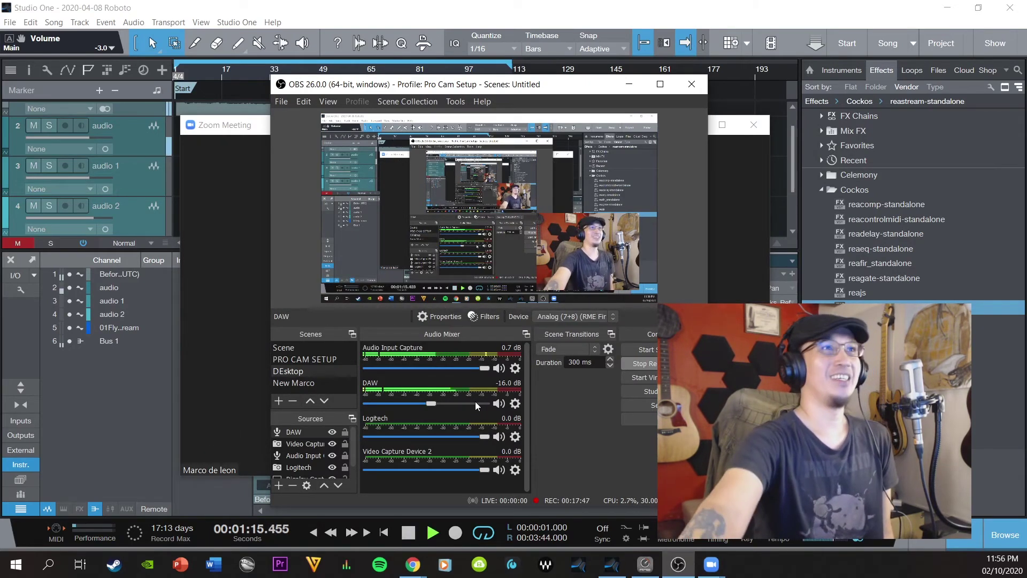
Step: Stop playback and set the DAW source's audio monitoring to Monitor and Output in OBS's Advanced Audio Properties
{"action": "key", "text": "space"}
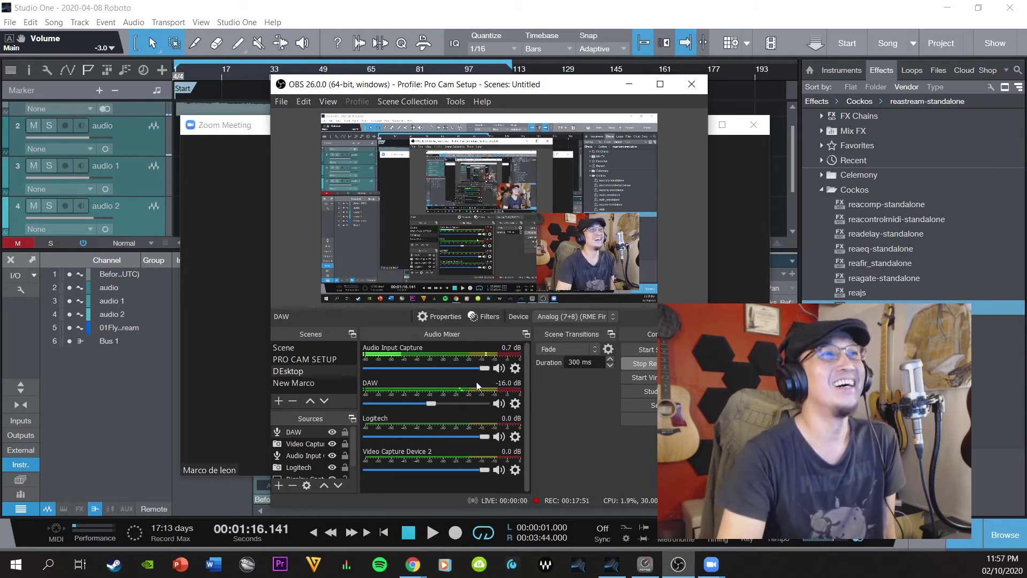
{"action": "right_click", "coordinate": [454, 381]}
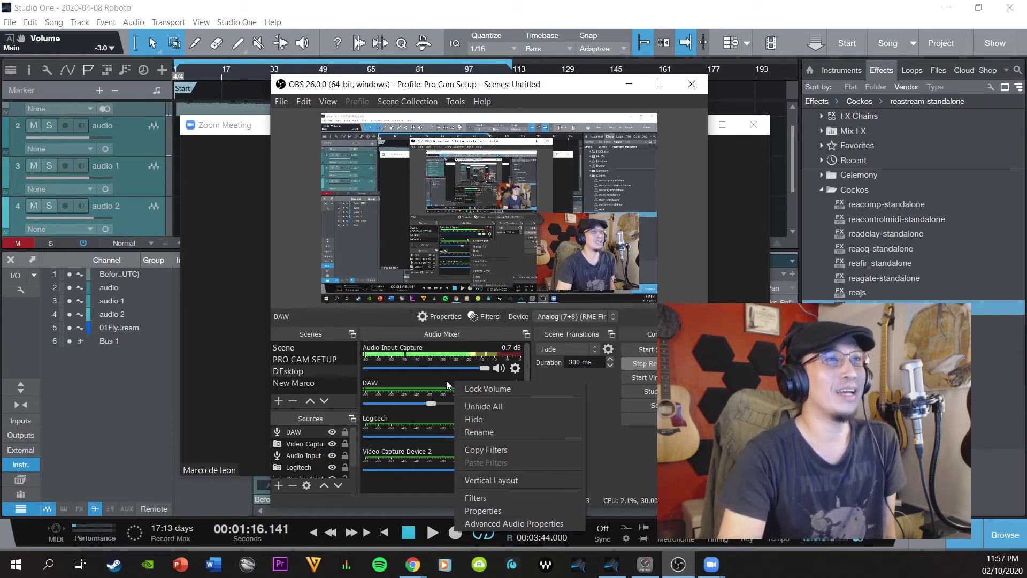
{"action": "left_click", "coordinate": [439, 375]}
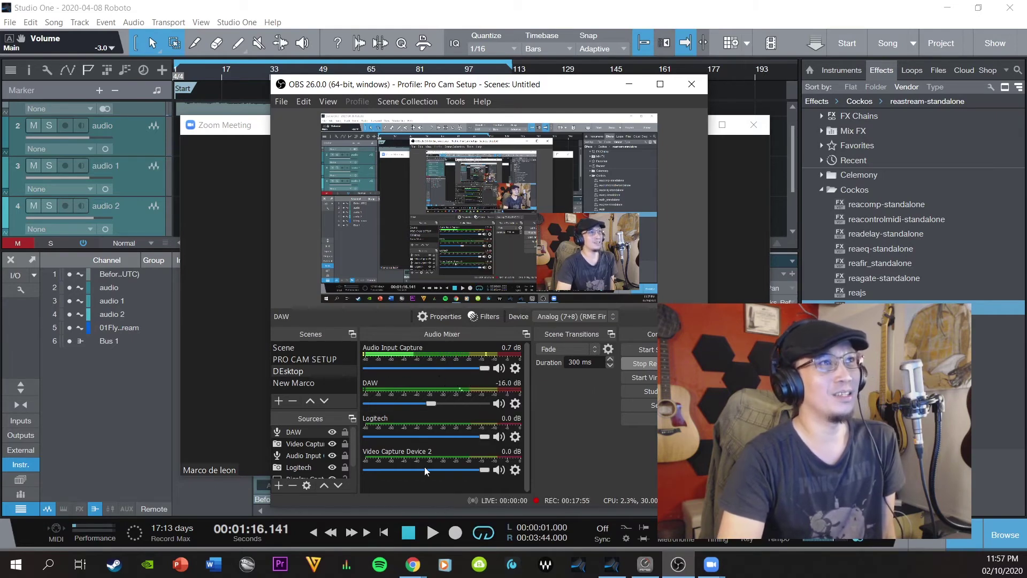
{"action": "right_click", "coordinate": [447, 376]}
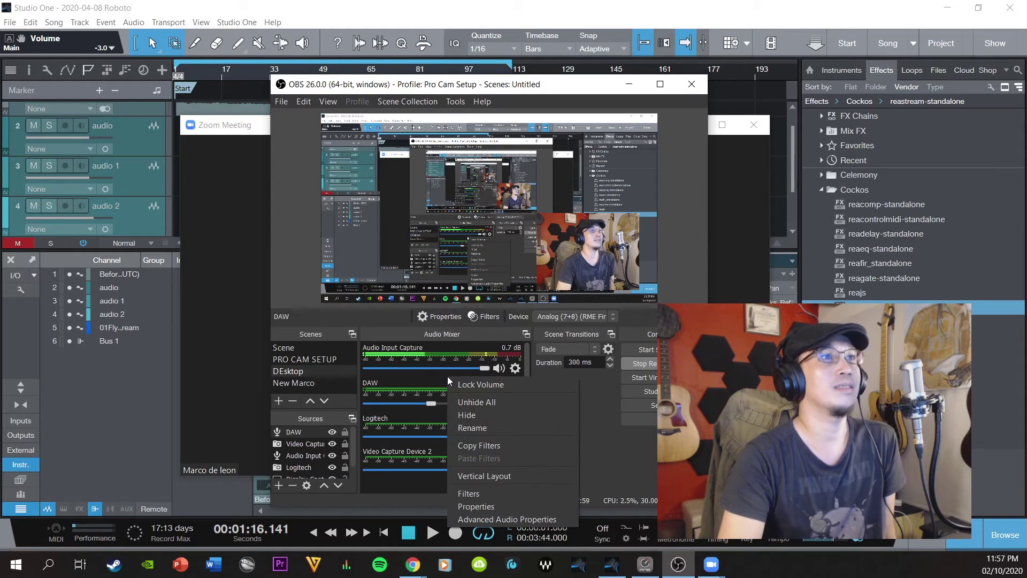
{"action": "left_click", "coordinate": [508, 519]}
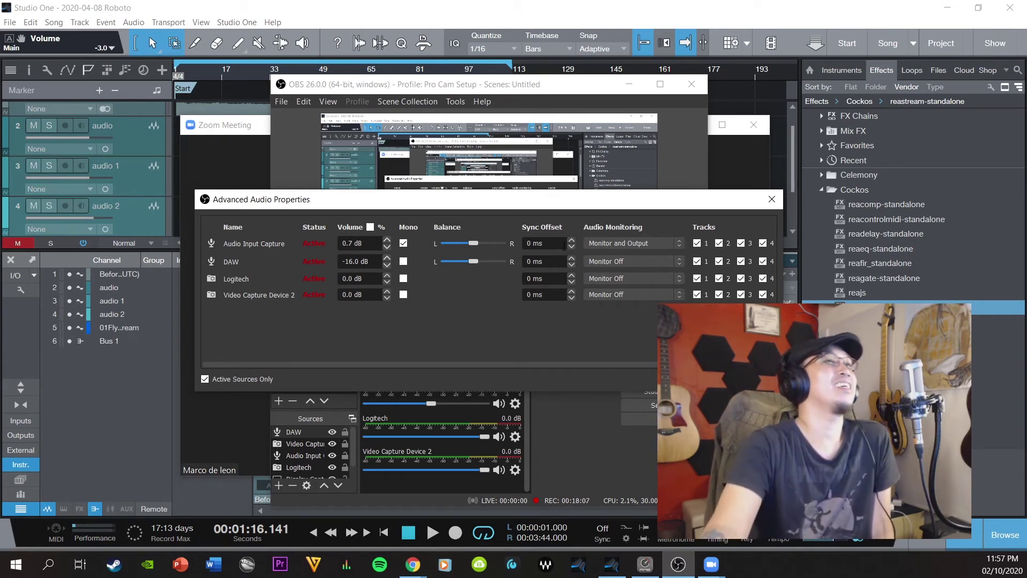
{"action": "left_click_drag", "start_coordinate": [591, 204], "coordinate": [507, 77]}
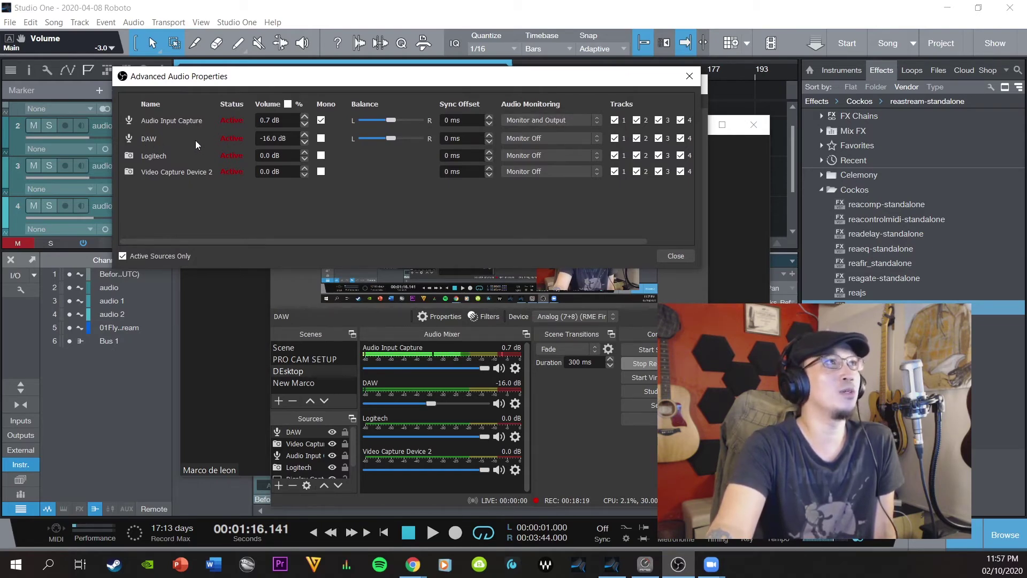
{"action": "left_click_drag", "start_coordinate": [399, 76], "coordinate": [441, 59]}
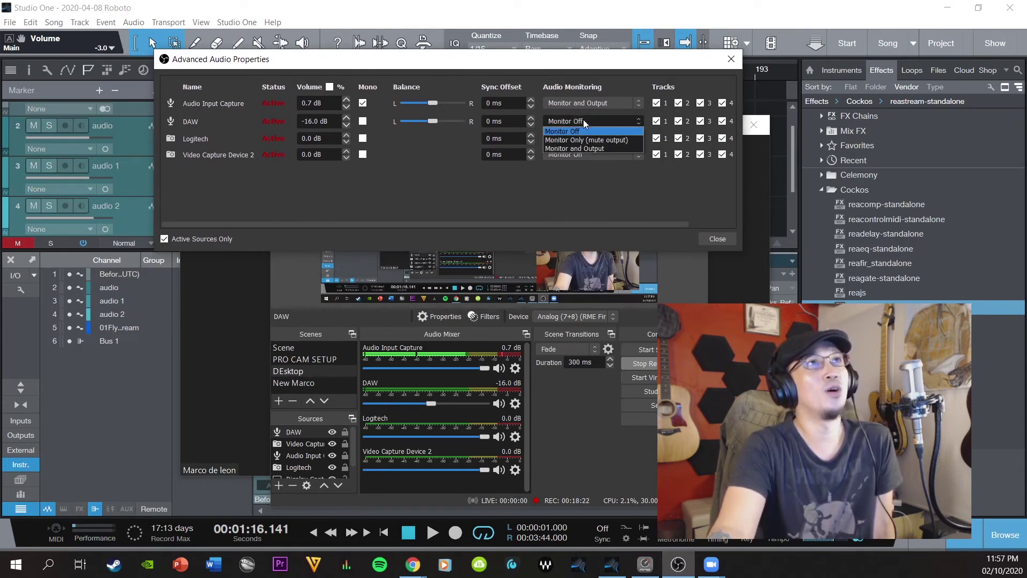
{"action": "left_click", "coordinate": [595, 148]}
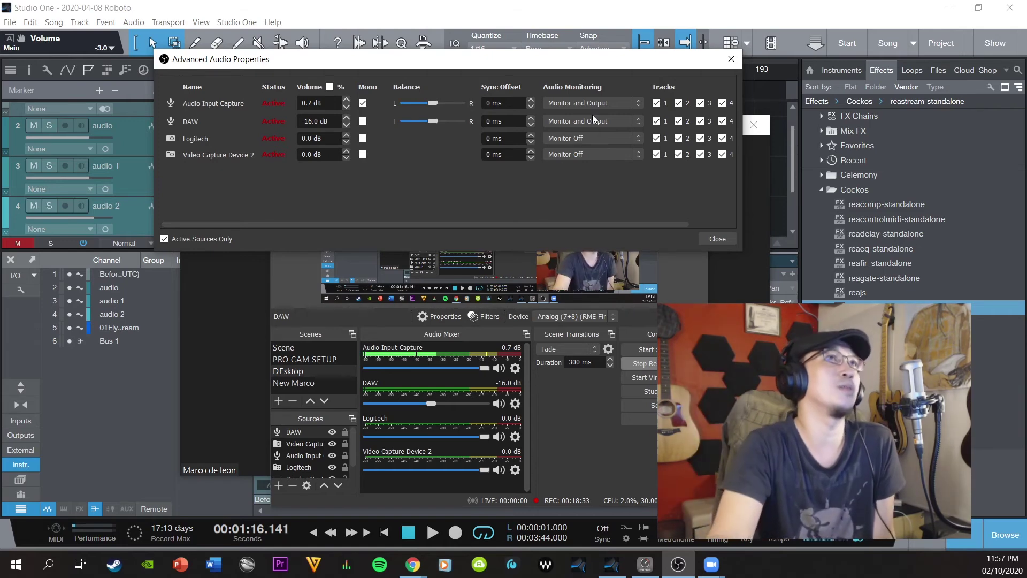
{"action": "left_click", "coordinate": [732, 59]}
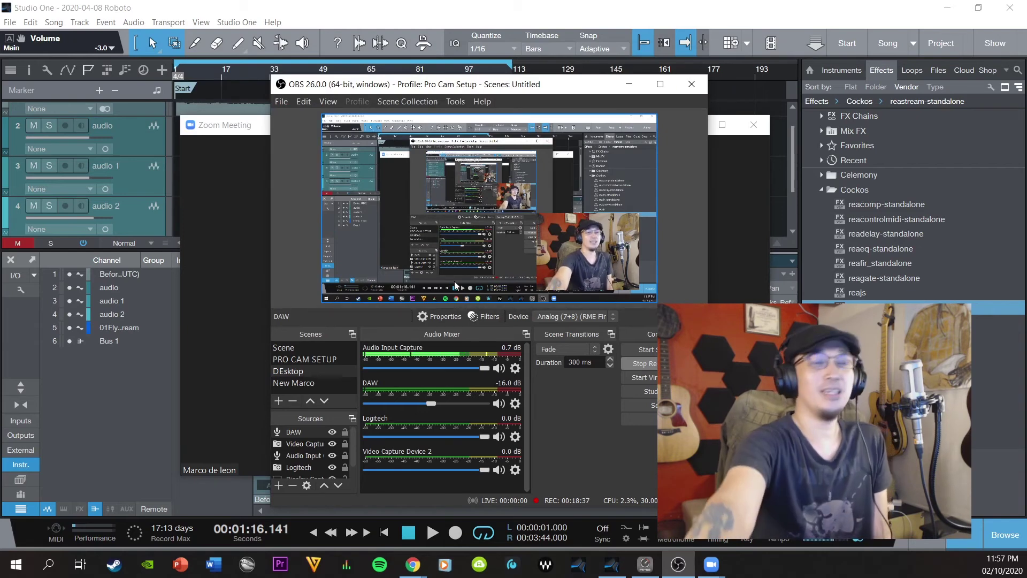
Step: Play the song in short bursts to check the DAW source's level, and lower its volume to -19.4 dB
{"action": "key", "text": "space"}
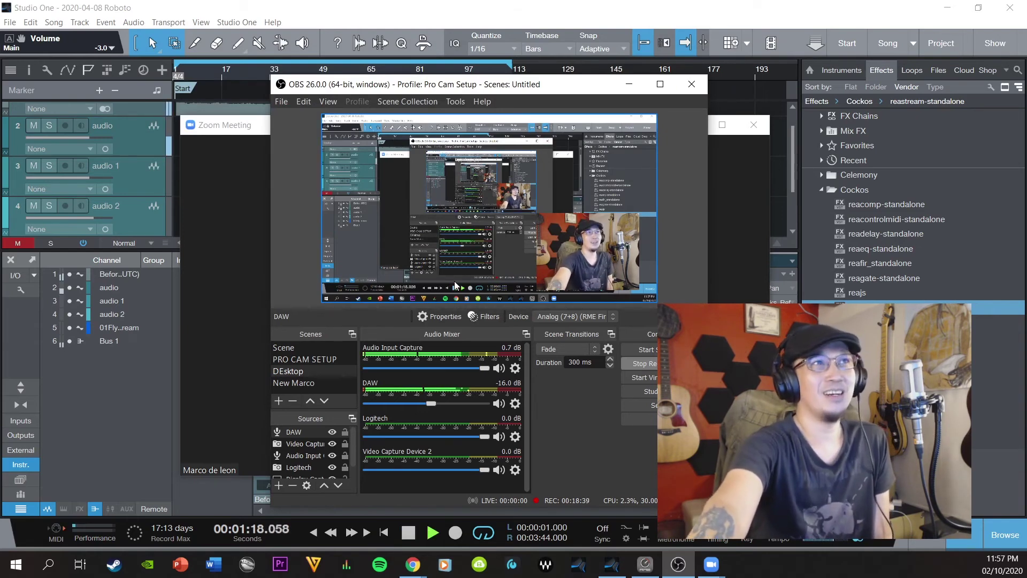
{"action": "key", "text": "space"}
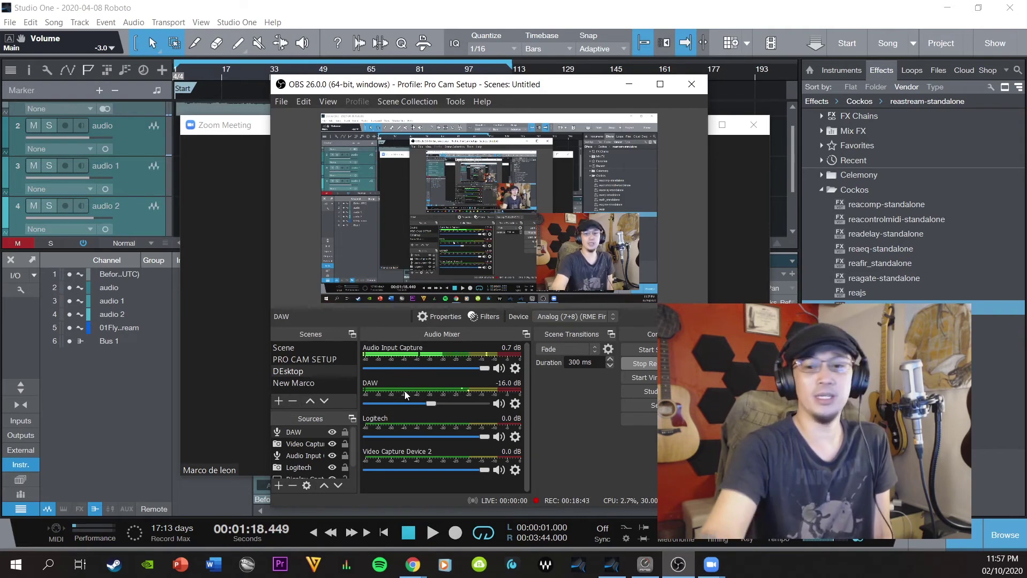
{"action": "key", "text": "space"}
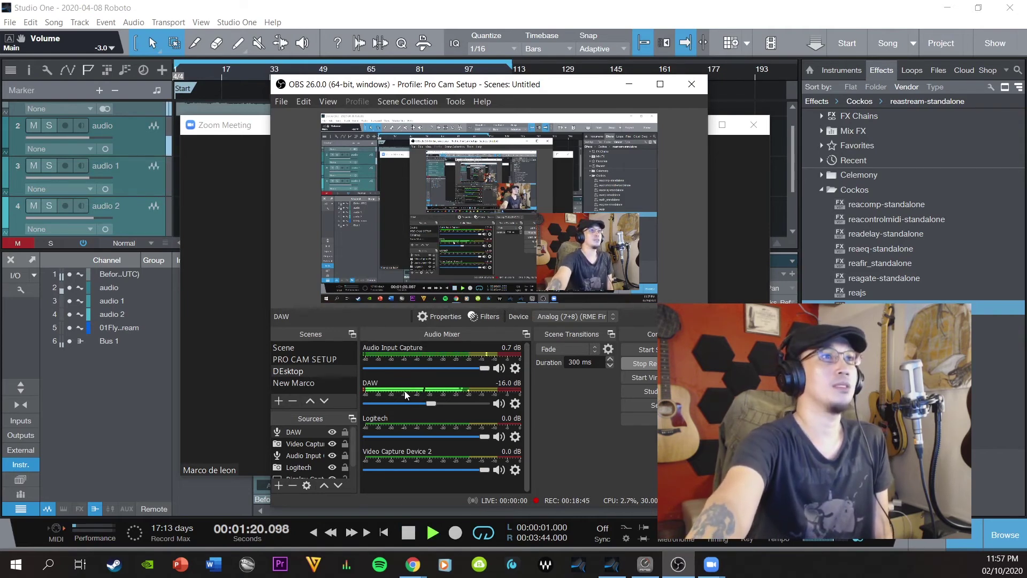
{"action": "key", "text": "space"}
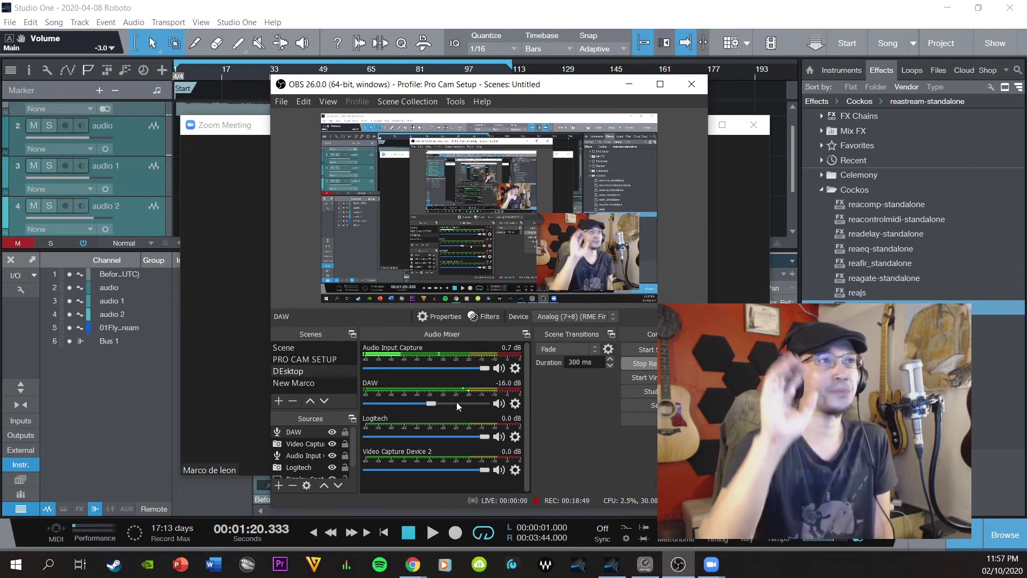
{"action": "mouse_move", "coordinate": [416, 567]}
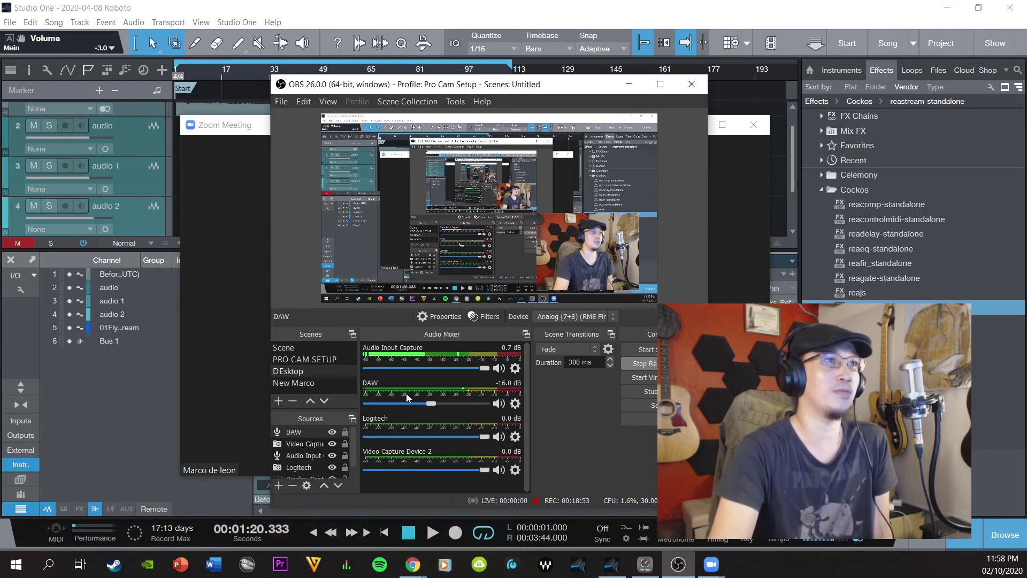
{"action": "key", "text": "space"}
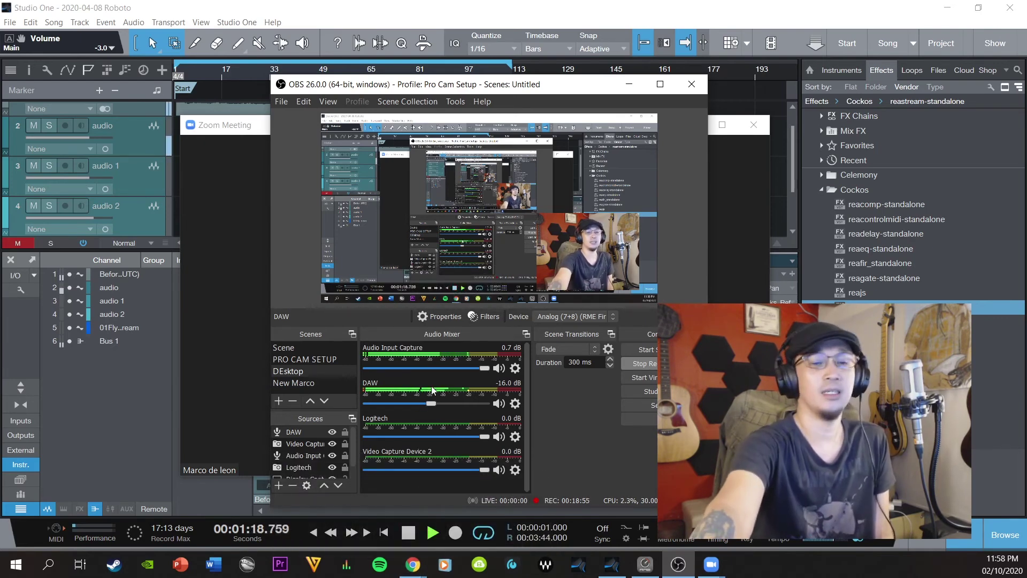
{"action": "key", "text": "space"}
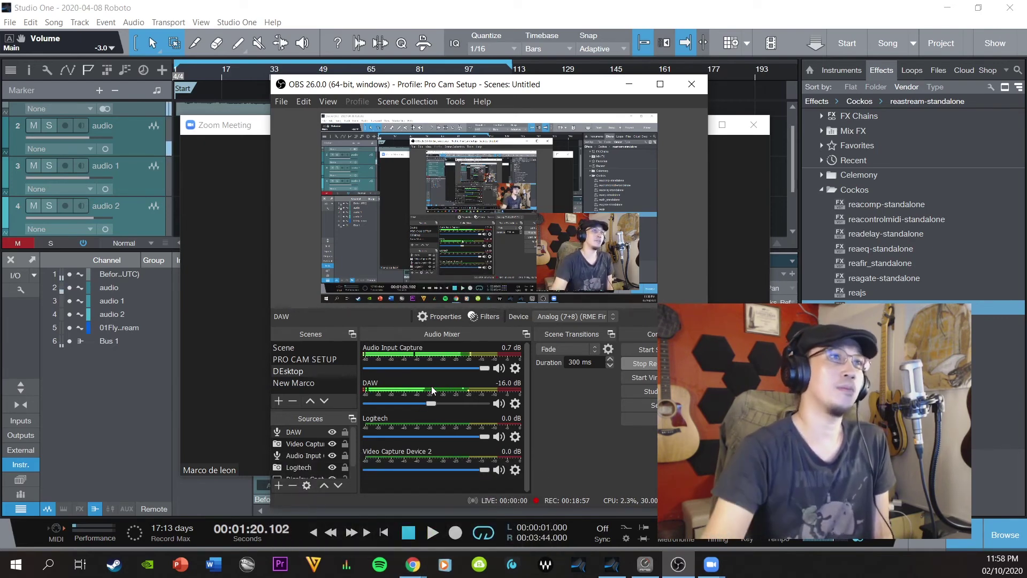
{"action": "left_click_drag", "start_coordinate": [432, 402], "coordinate": [427, 402]}
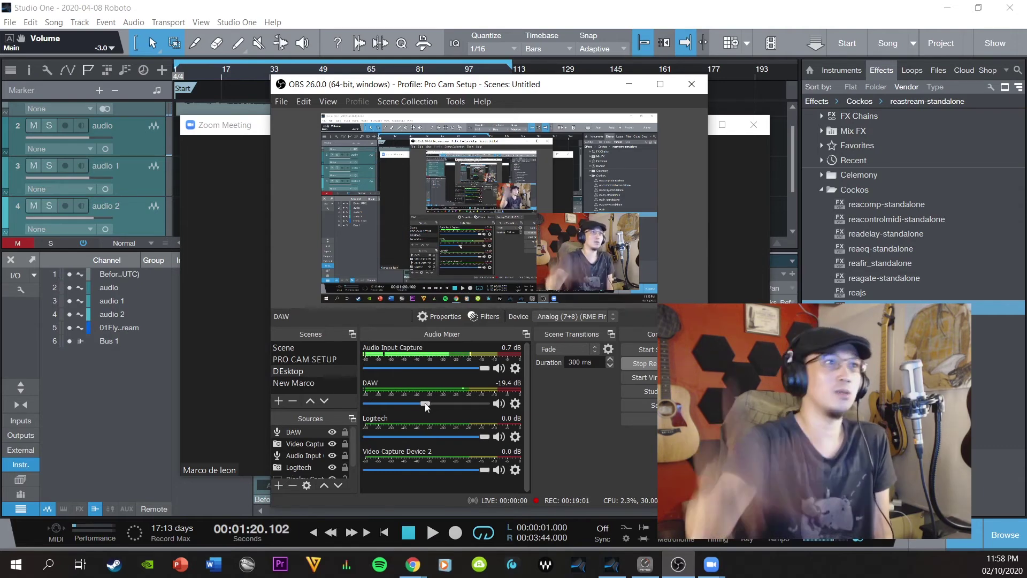
Step: Switch to the Zoom meeting, shift its window up, and open the meeting's audio settings
{"action": "mouse_move", "coordinate": [711, 564]}
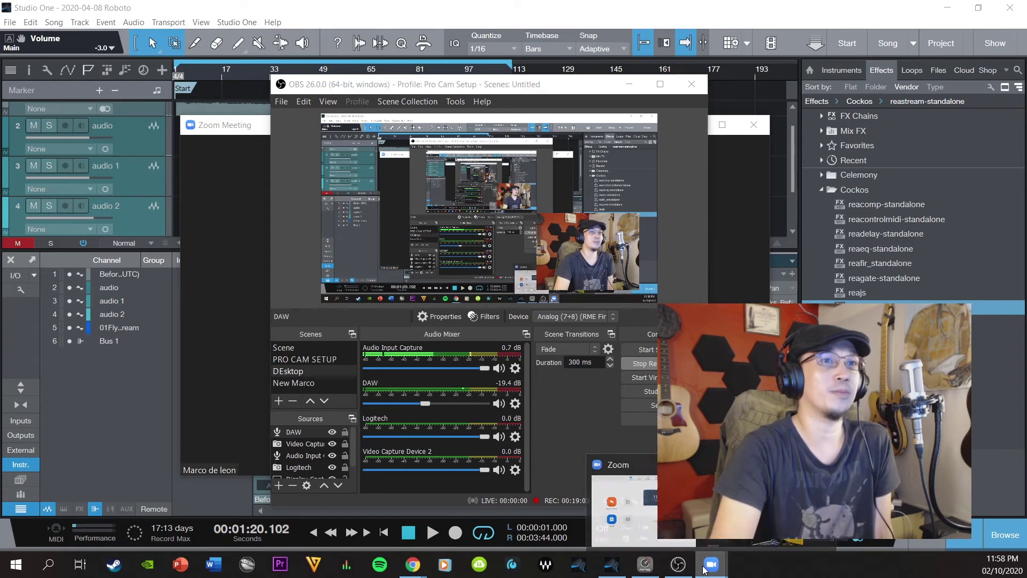
{"action": "left_click", "coordinate": [861, 500]}
{"action": "left_click_drag", "start_coordinate": [508, 130], "coordinate": [527, 89]}
{"action": "left_click", "coordinate": [251, 411]}
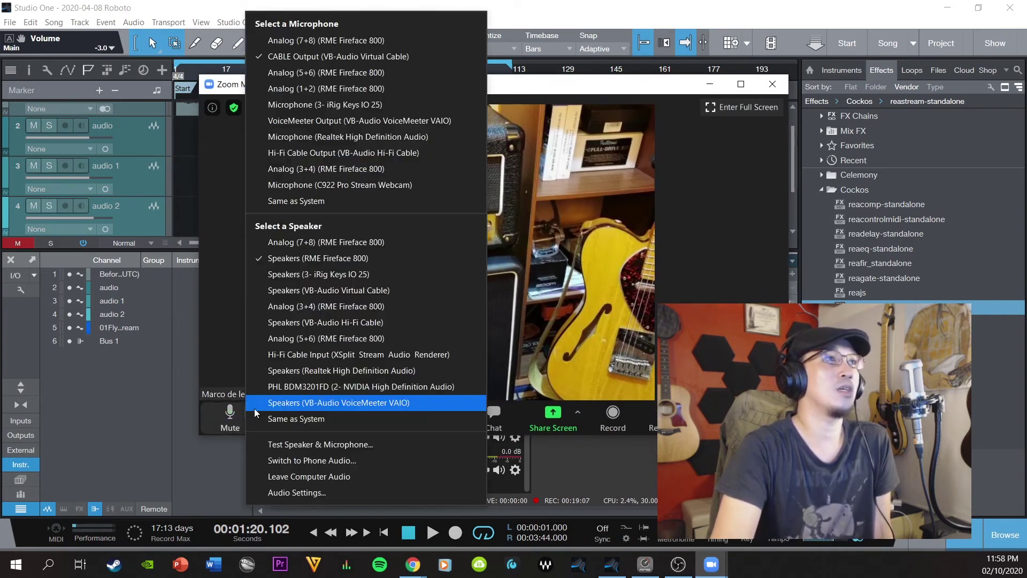
{"action": "left_click", "coordinate": [331, 490]}
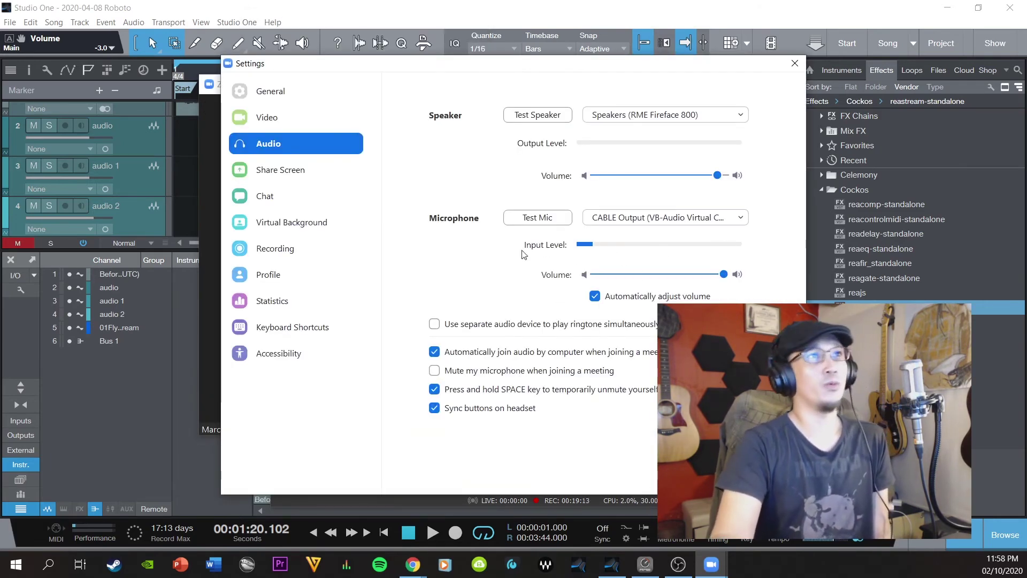
Step: Play the song briefly to check Zoom's microphone input level, and close the Settings window
{"action": "left_click_drag", "start_coordinate": [561, 81], "coordinate": [448, 46]}
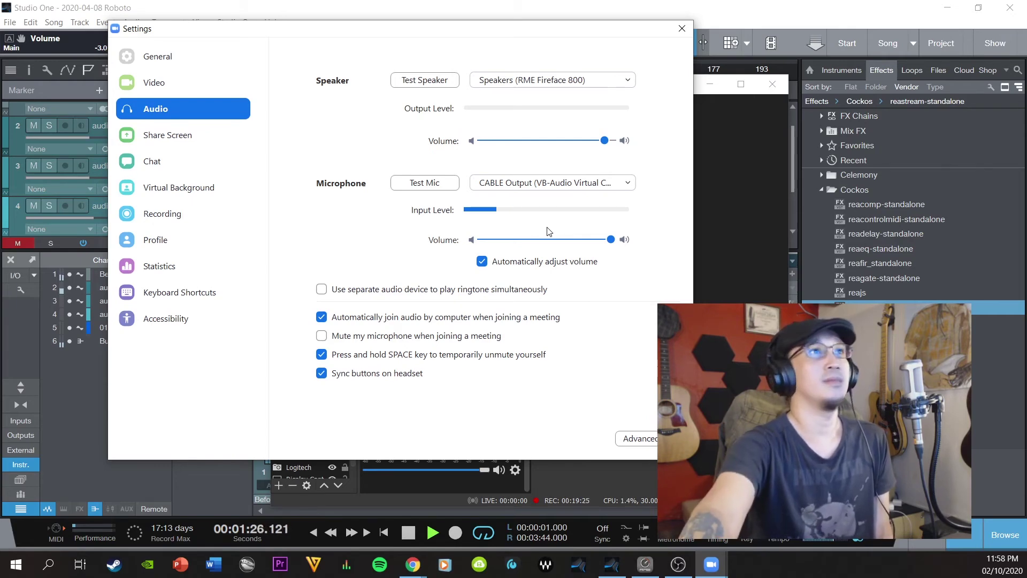
{"action": "key", "text": "space"}
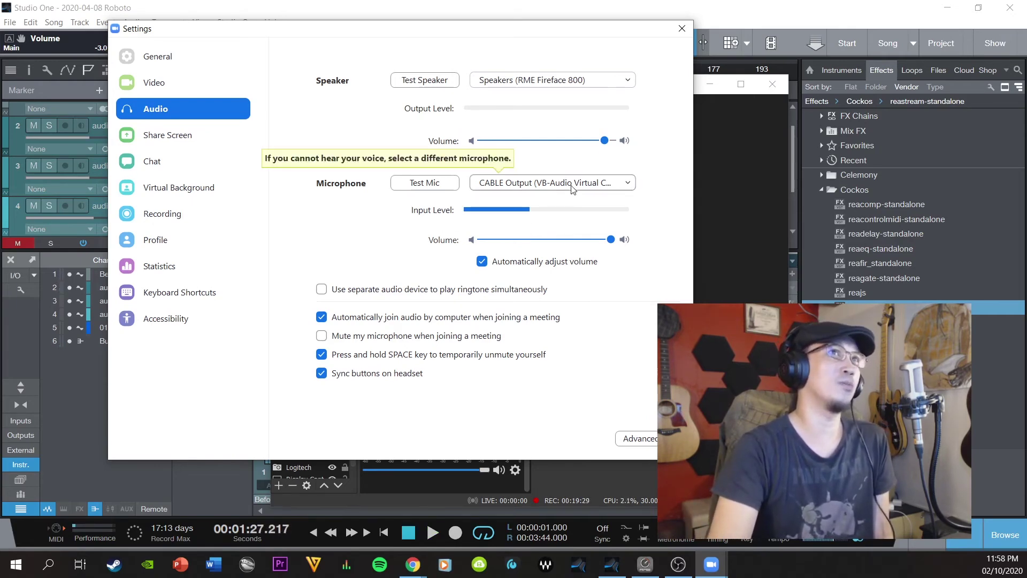
{"action": "left_click_drag", "start_coordinate": [446, 32], "coordinate": [518, 60]}
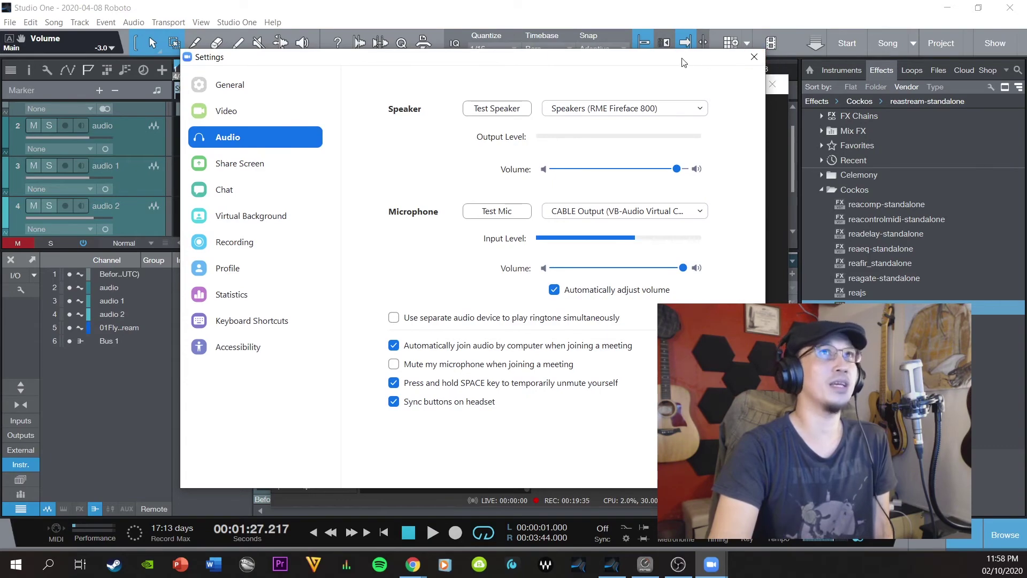
{"action": "left_click_drag", "start_coordinate": [682, 62], "coordinate": [701, 60]}
{"action": "left_click", "coordinate": [773, 55]}
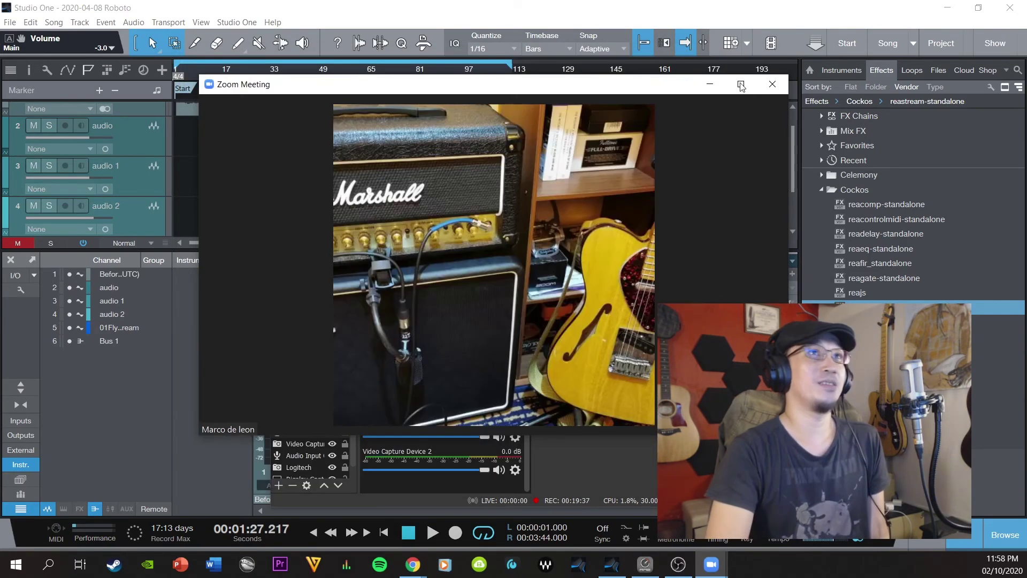
Step: Move the meeting window out of the way, reposition OBS to expose its controls, and start the virtual camera
{"action": "left_click_drag", "start_coordinate": [587, 87], "coordinate": [224, 575]}
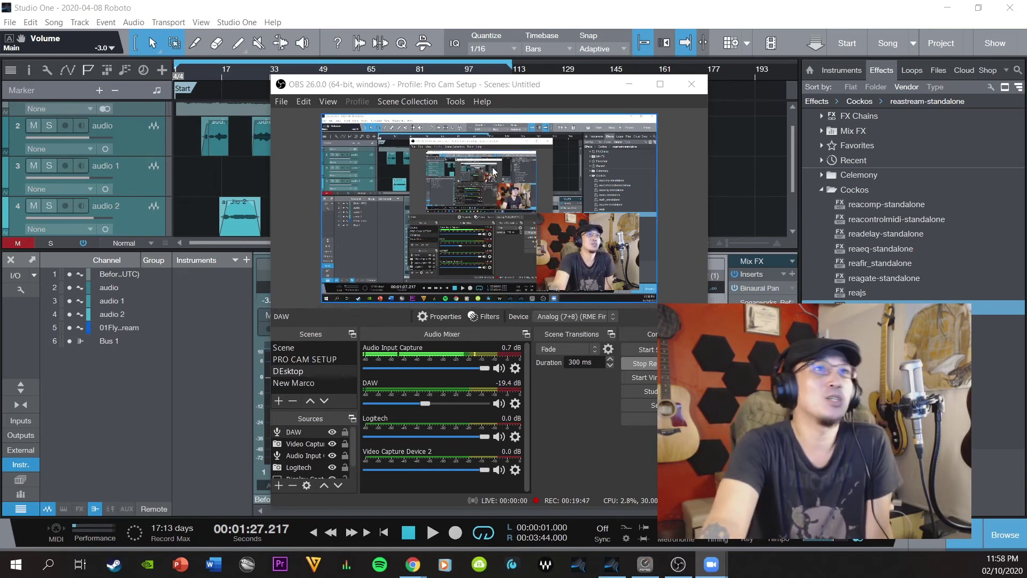
{"action": "left_click_drag", "start_coordinate": [505, 89], "coordinate": [516, 81]}
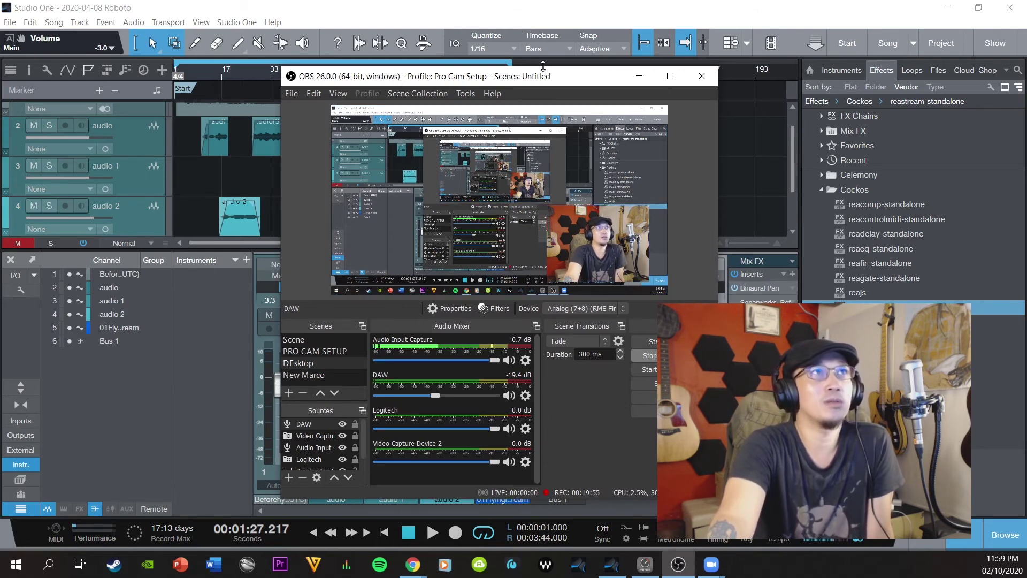
{"action": "left_click_drag", "start_coordinate": [551, 76], "coordinate": [500, 82]}
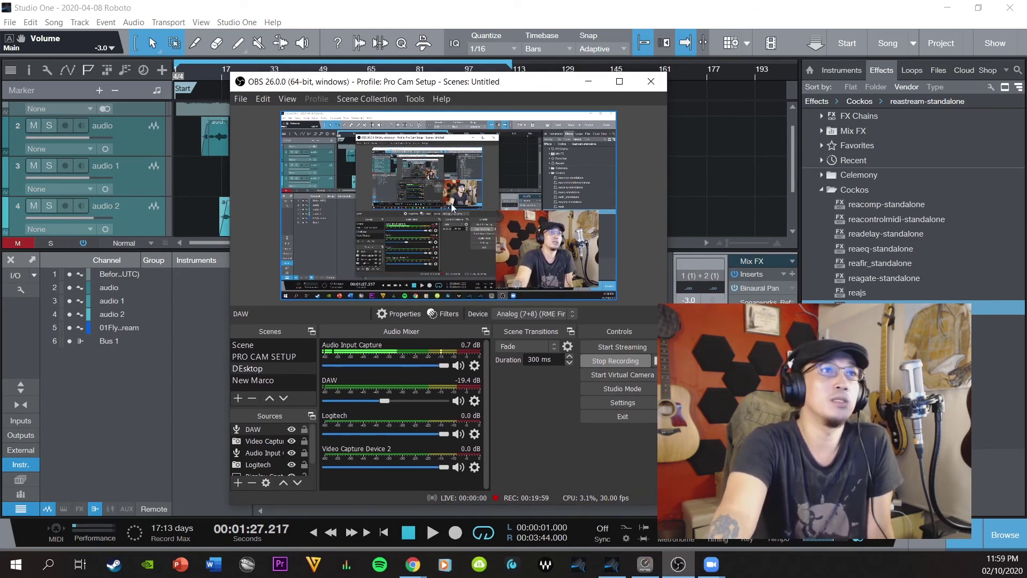
{"action": "left_click", "coordinate": [579, 281]}
{"action": "left_click_drag", "start_coordinate": [525, 81], "coordinate": [528, 79]}
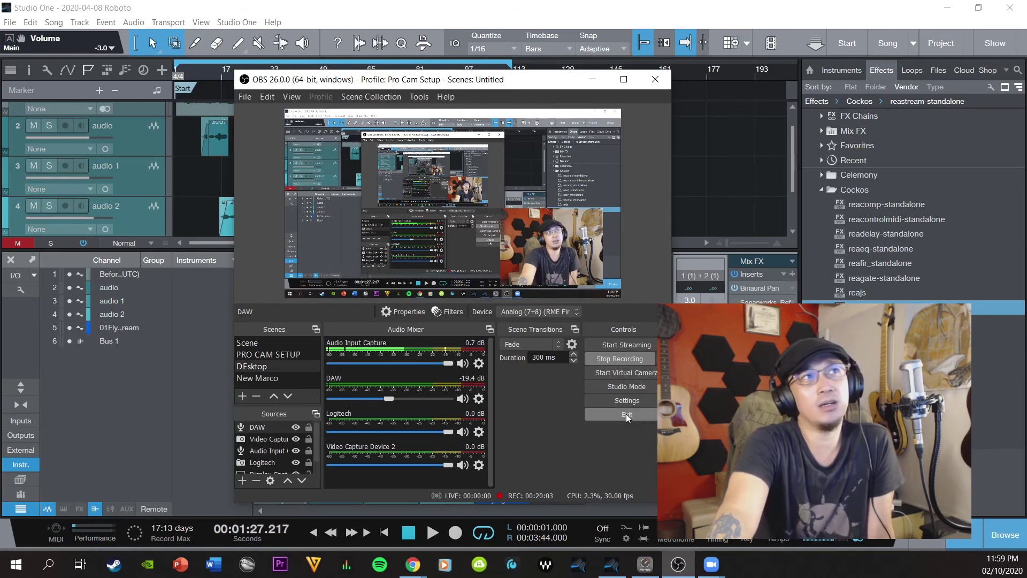
{"action": "left_click_drag", "start_coordinate": [536, 86], "coordinate": [485, 88]}
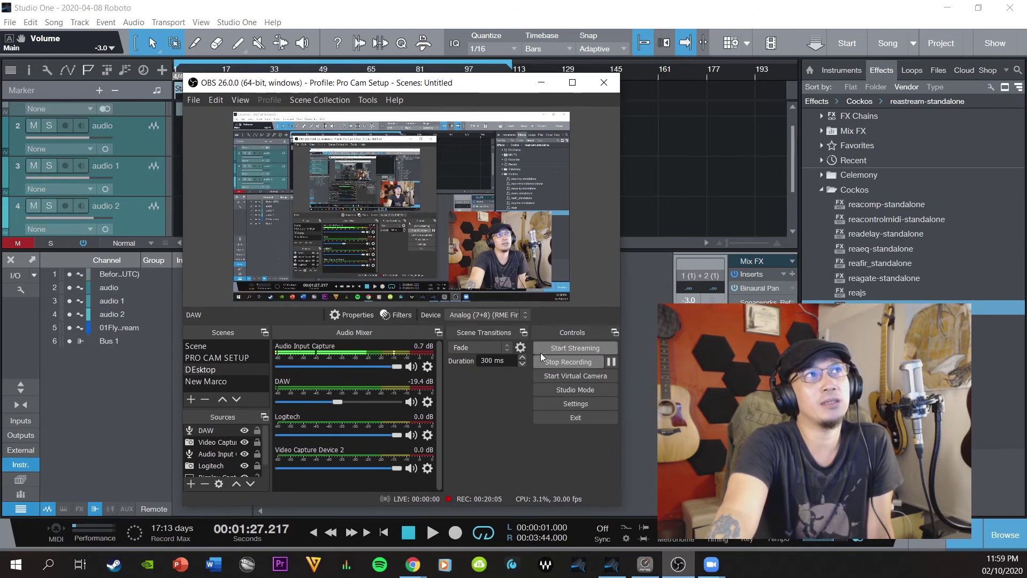
{"action": "left_click", "coordinate": [579, 378]}
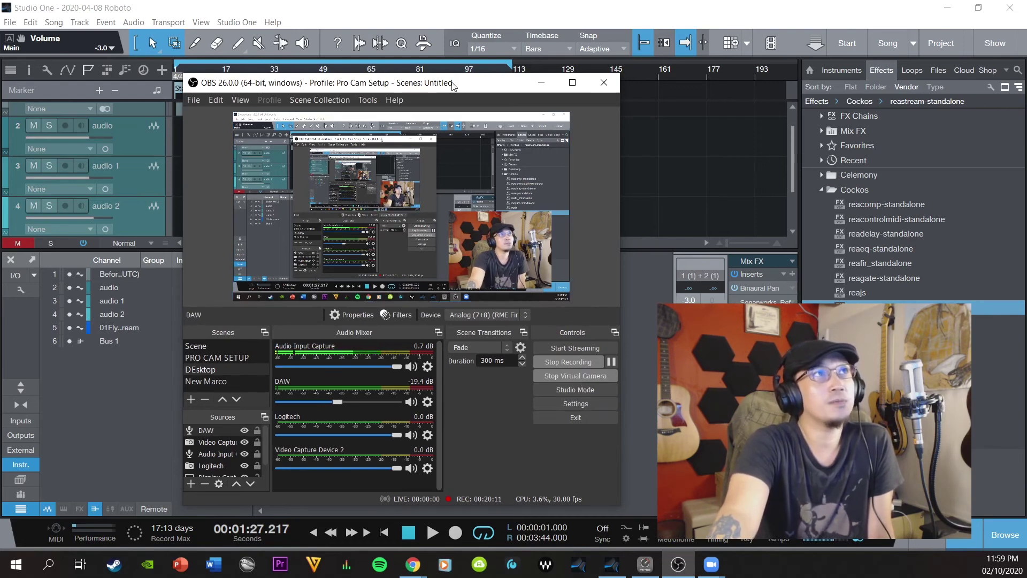
{"action": "left_click_drag", "start_coordinate": [452, 83], "coordinate": [425, 74]}
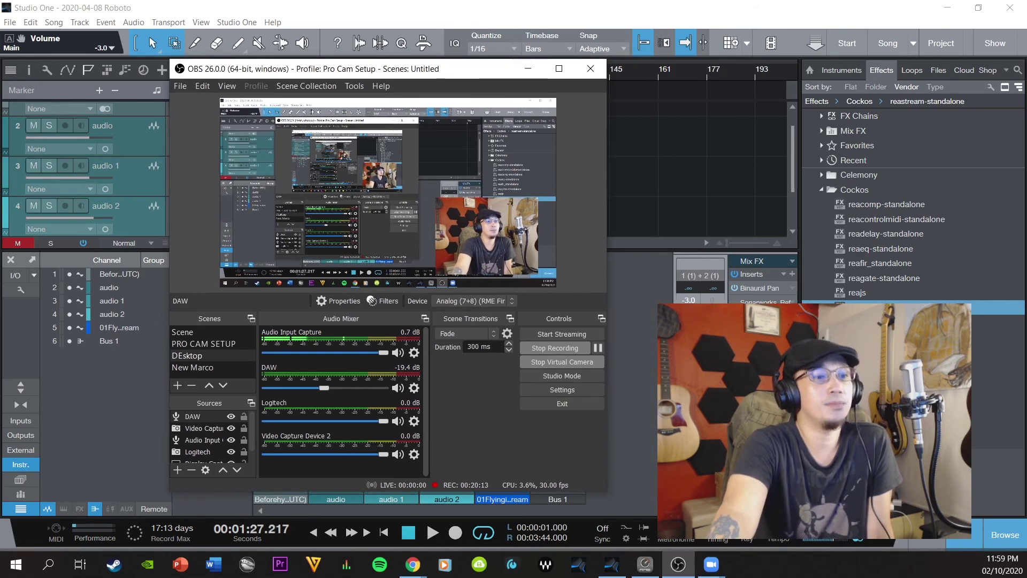
Step: Switch to the Zoom meeting and choose OBS Virtual Camera as the camera to show the OBS scene as meeting video
{"action": "key", "text": "alt+Tab"}
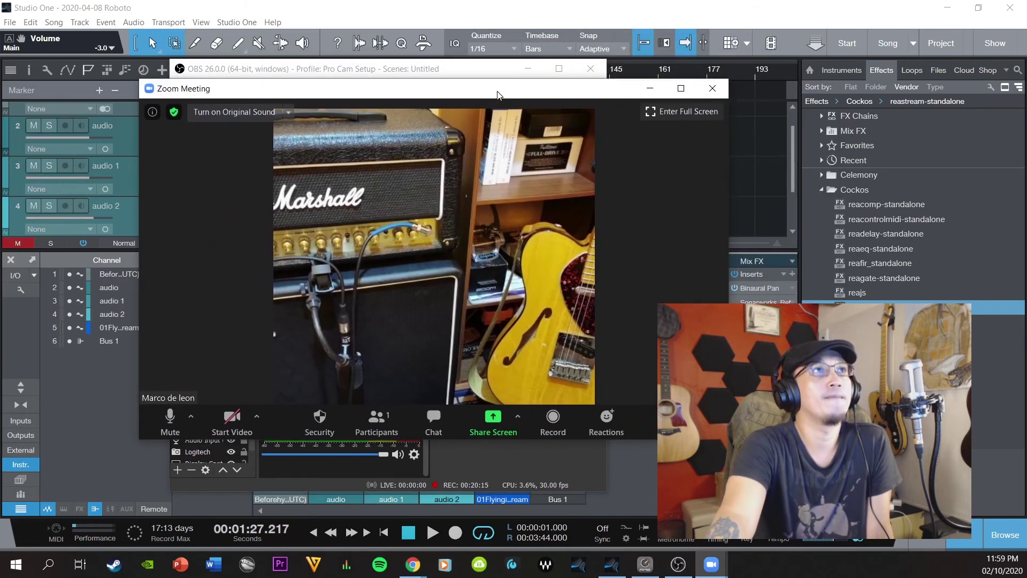
{"action": "left_click", "coordinate": [262, 418]}
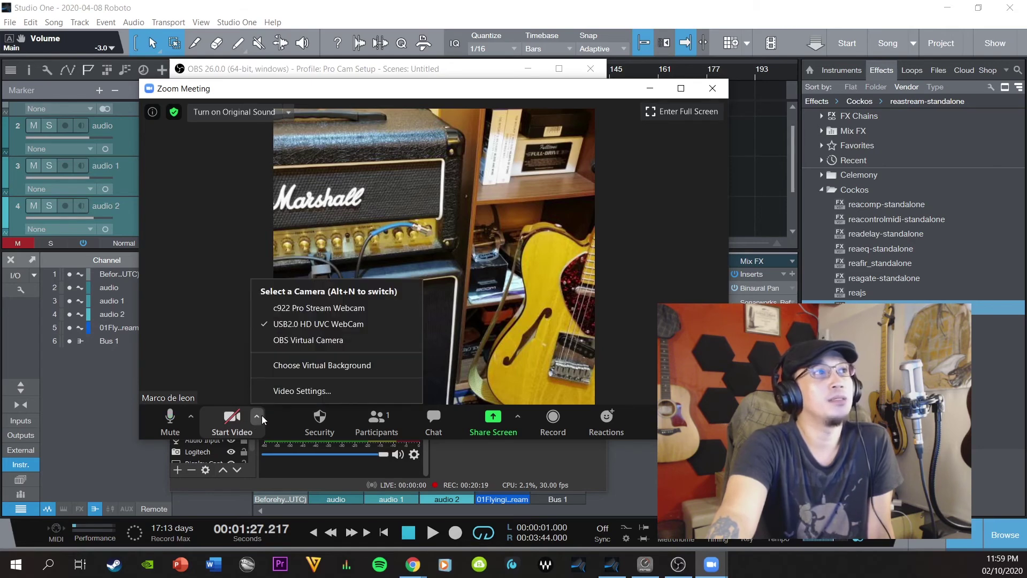
{"action": "left_click", "coordinate": [307, 345]}
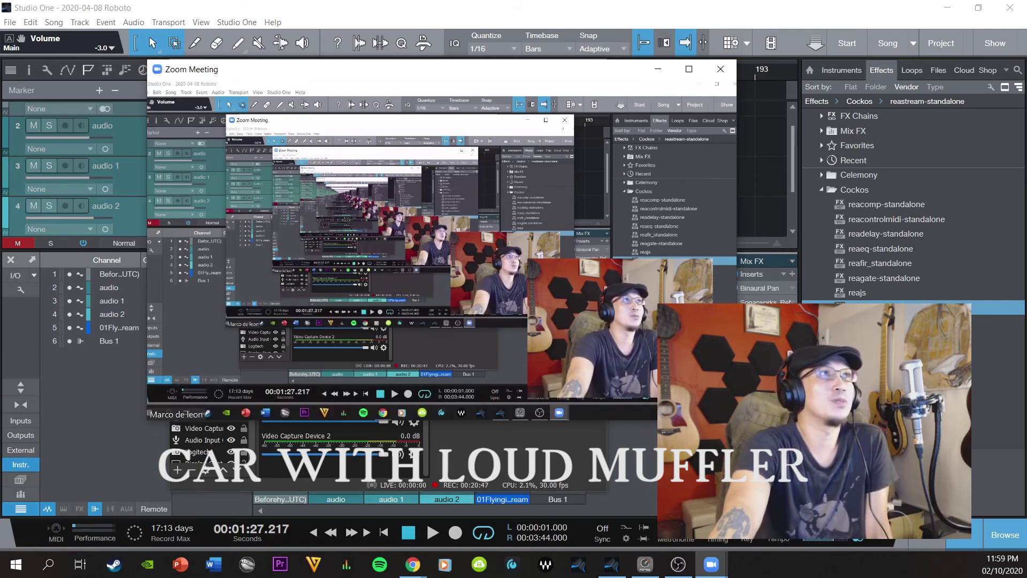
{"action": "left_click_drag", "start_coordinate": [371, 76], "coordinate": [349, 92]}
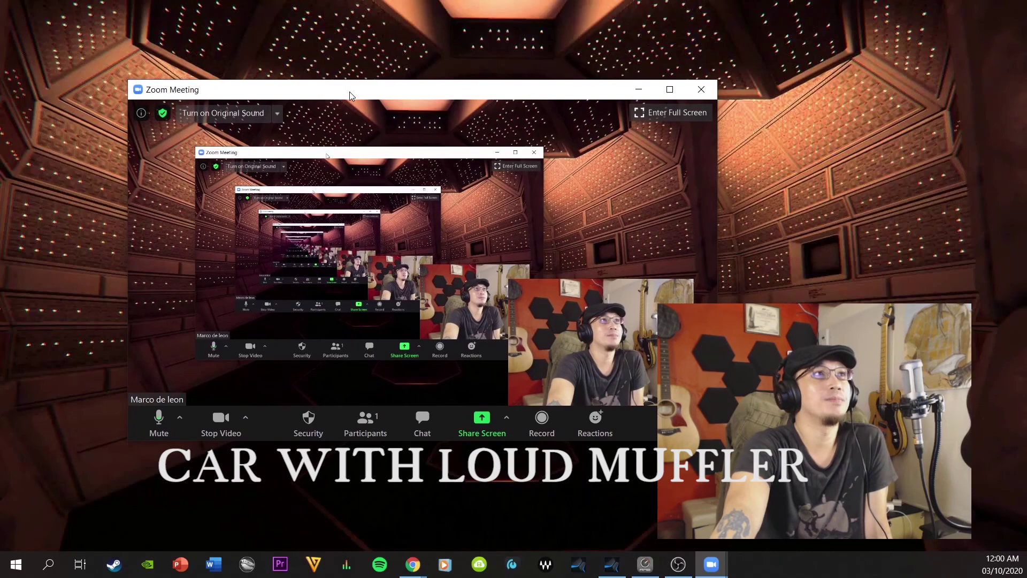
Step: View the Zoom meeting's virtual camera picture in full screen and return the meeting to its window
{"action": "double_click", "coordinate": [349, 92]}
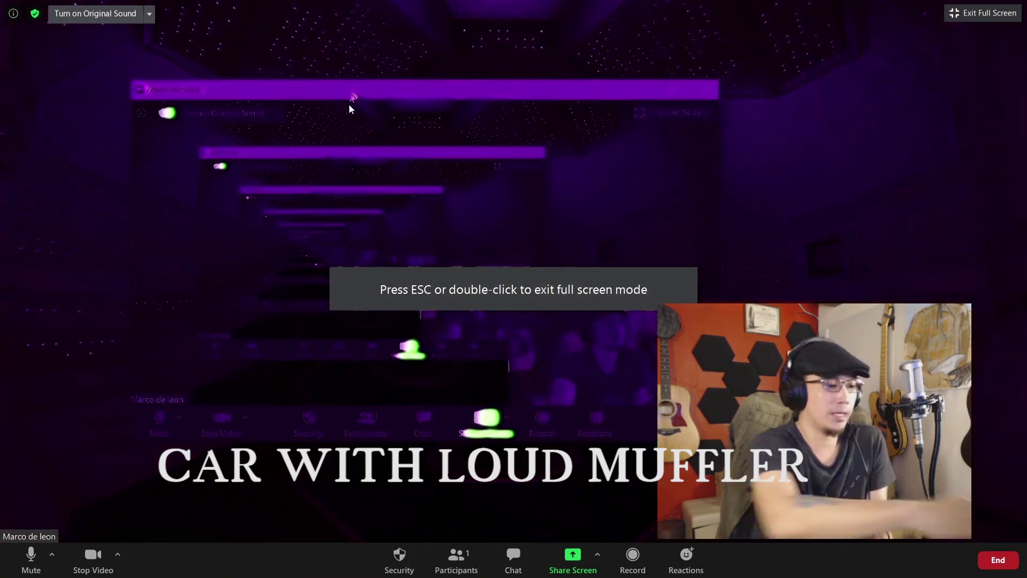
{"action": "double_click", "coordinate": [351, 108]}
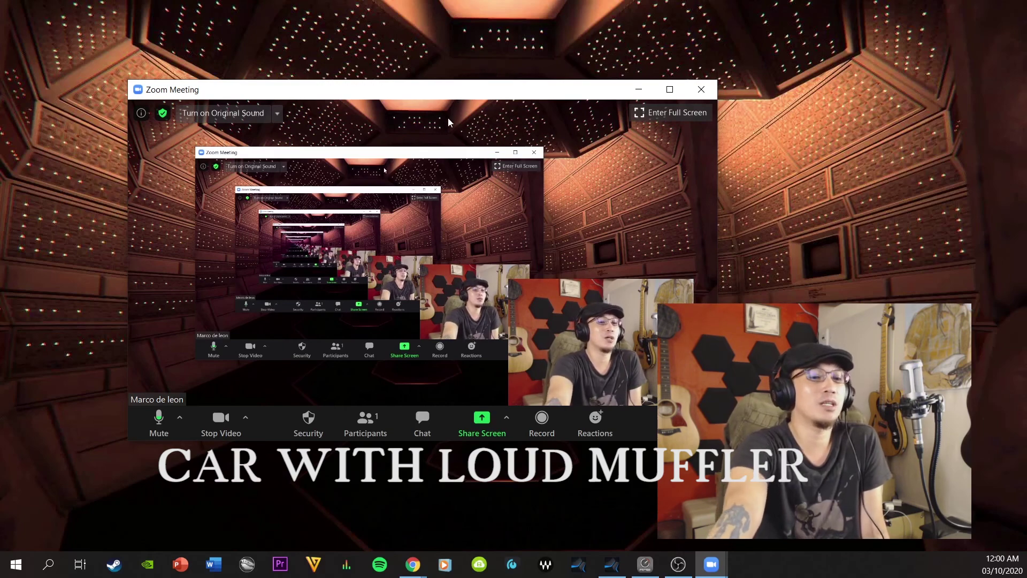
Step: Switch to OBS, view its desktop scene and mixer in a maximized window, and restore the window size
{"action": "key", "text": "alt+Tab"}
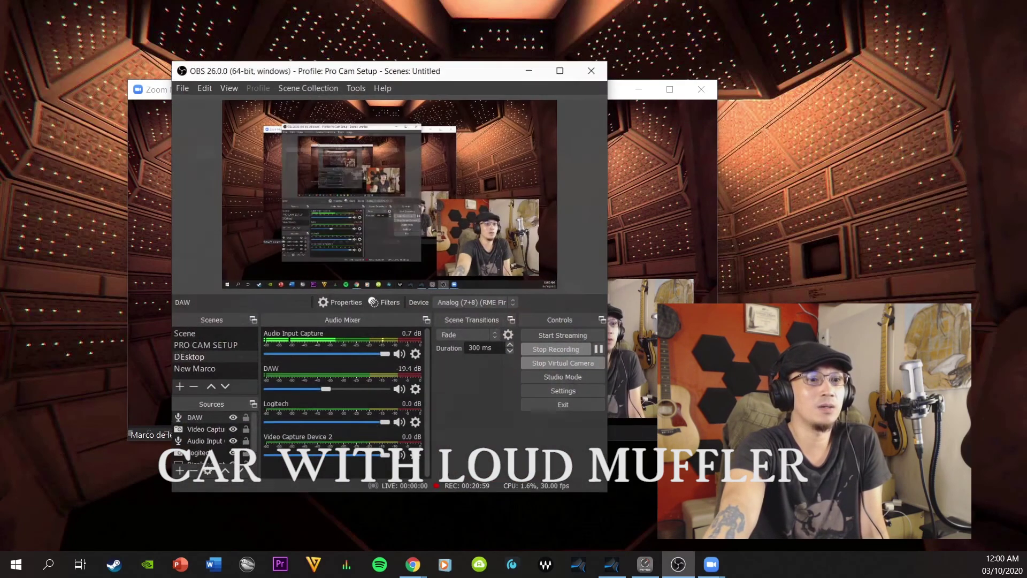
{"action": "left_click_drag", "start_coordinate": [512, 75], "coordinate": [511, 73]}
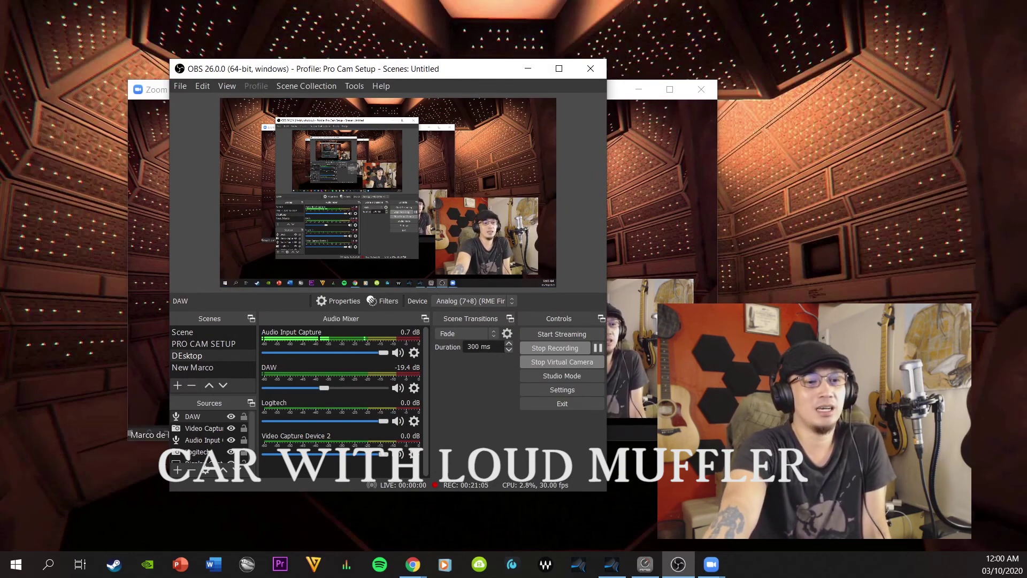
{"action": "mouse_move", "coordinate": [654, 268]}
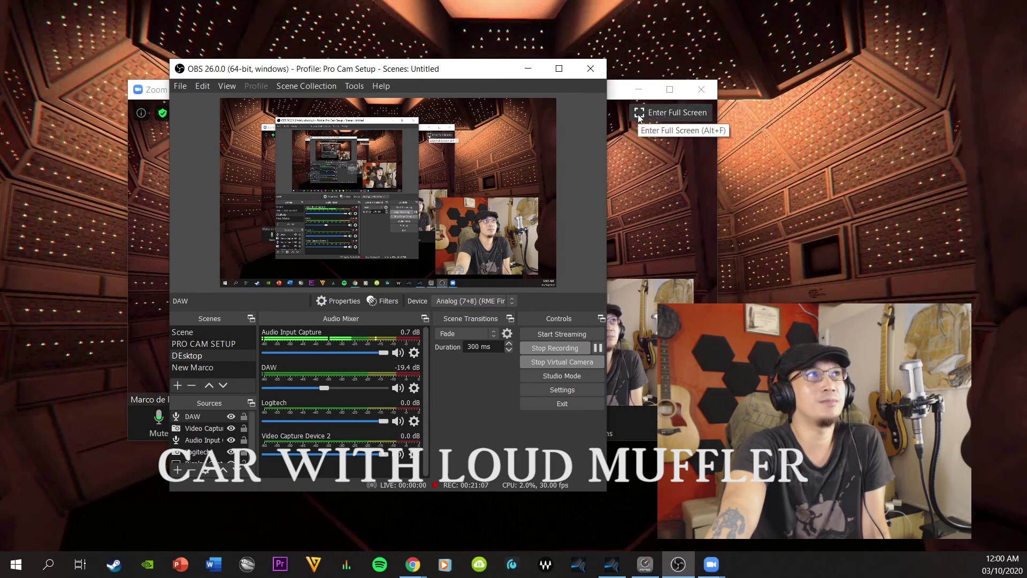
{"action": "left_click", "coordinate": [559, 70]}
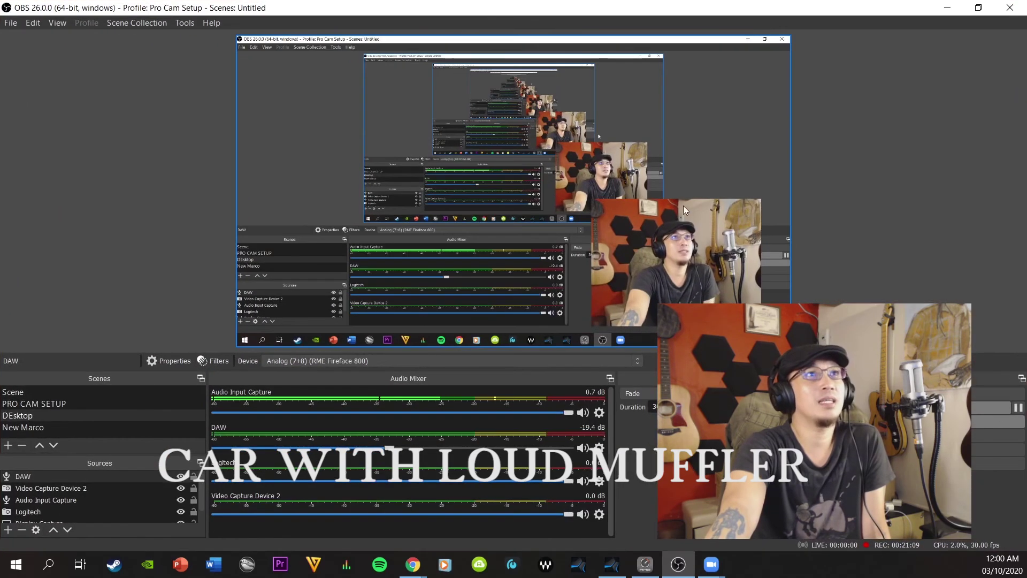
{"action": "left_click", "coordinate": [979, 8]}
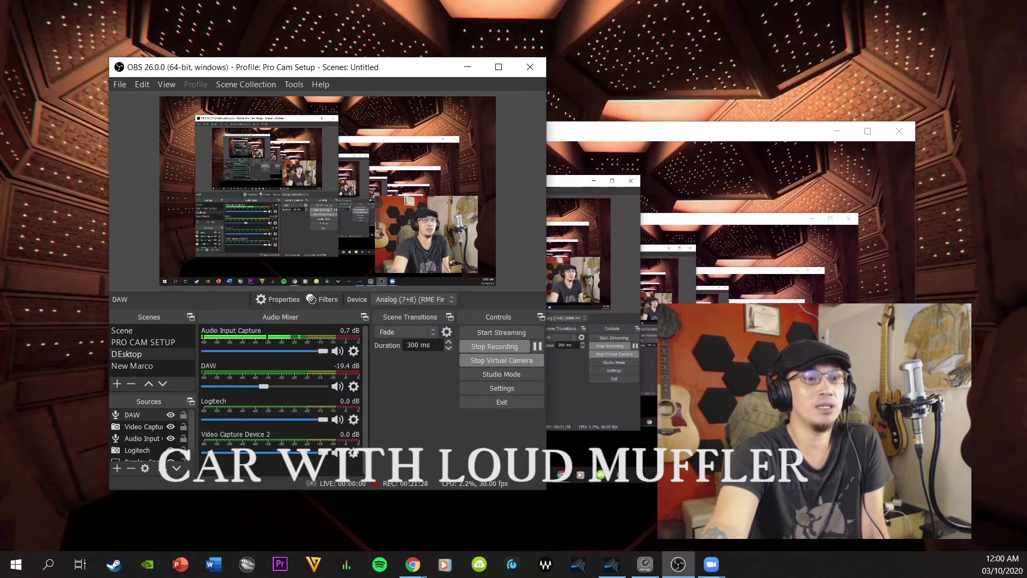
Step: Clear the desktop by minimizing OBS and moving the Zoom meeting window out of view, and switch to Studio One
{"action": "left_click", "coordinate": [678, 565]}
{"action": "left_click", "coordinate": [678, 564]}
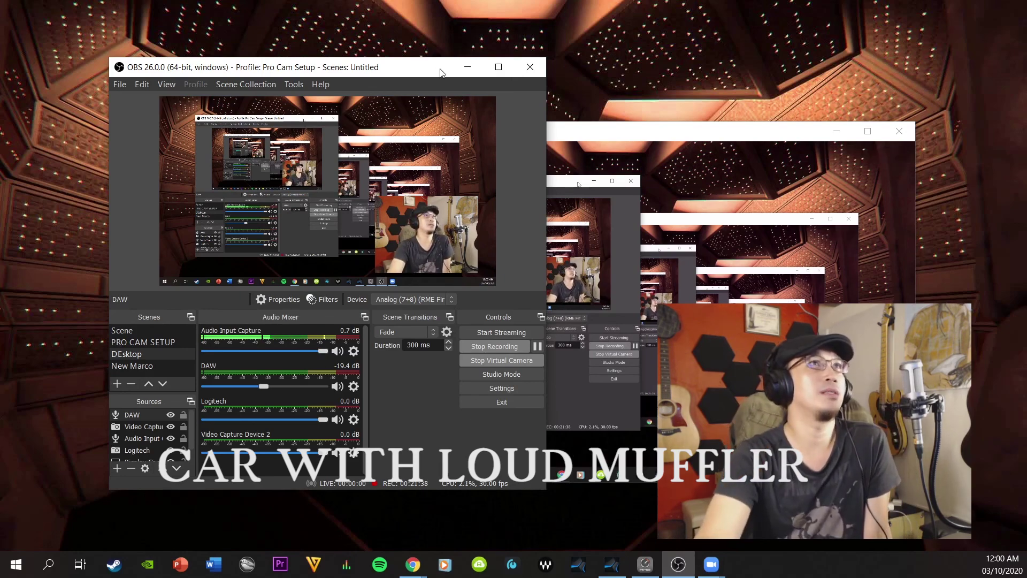
{"action": "left_click", "coordinate": [467, 67]}
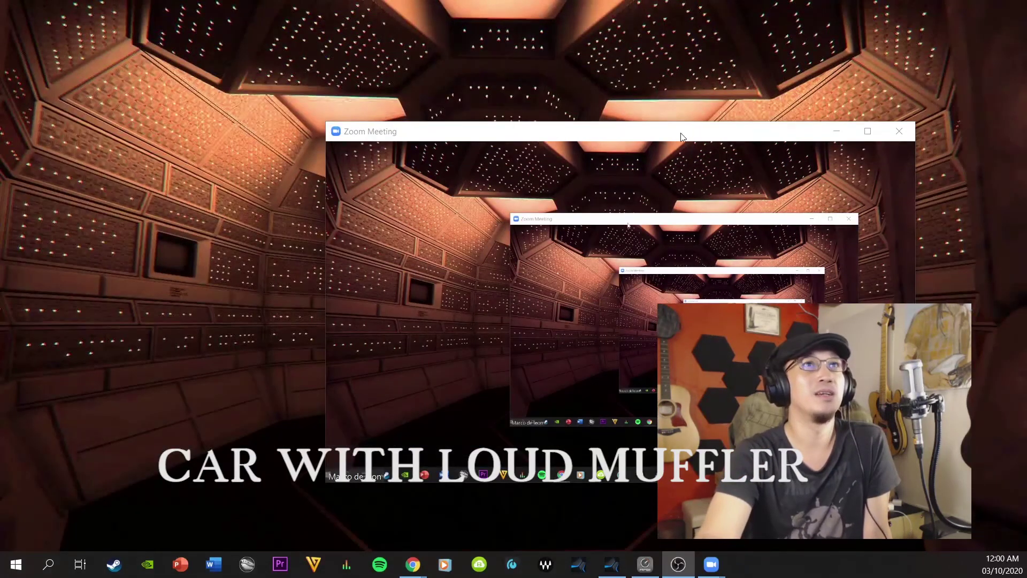
{"action": "left_click_drag", "start_coordinate": [726, 140], "coordinate": [0, 209]}
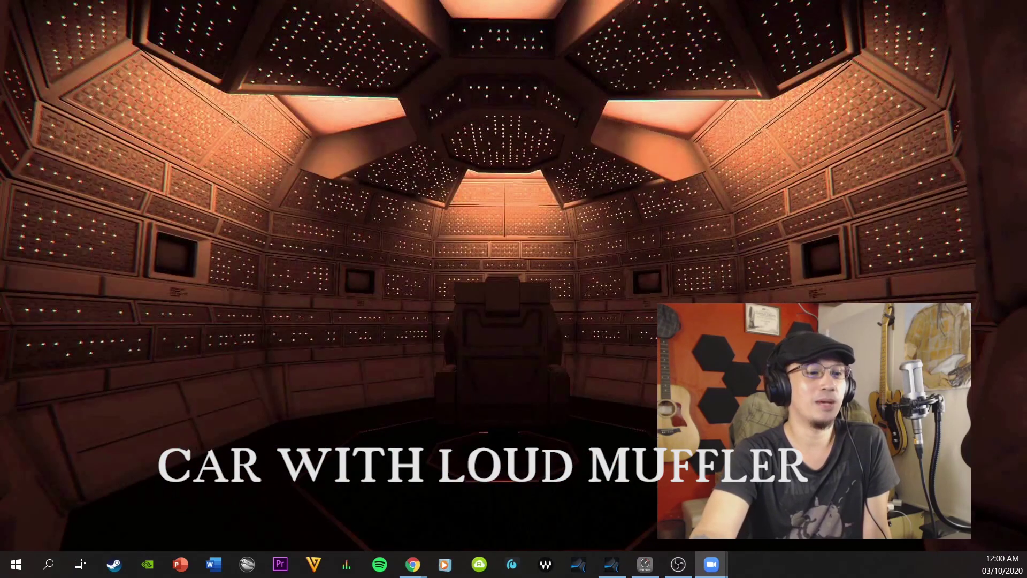
{"action": "key", "text": "alt+Tab"}
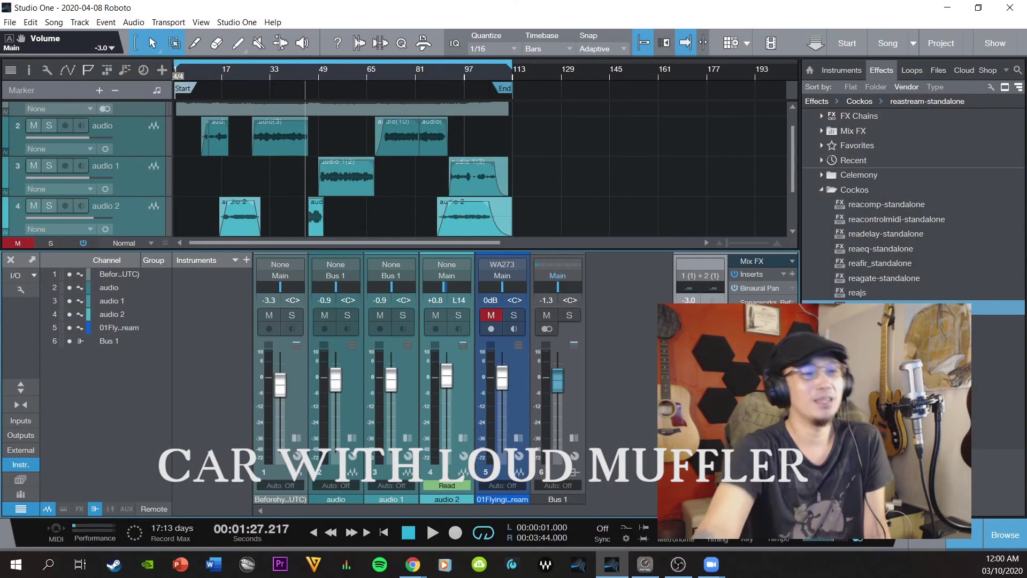